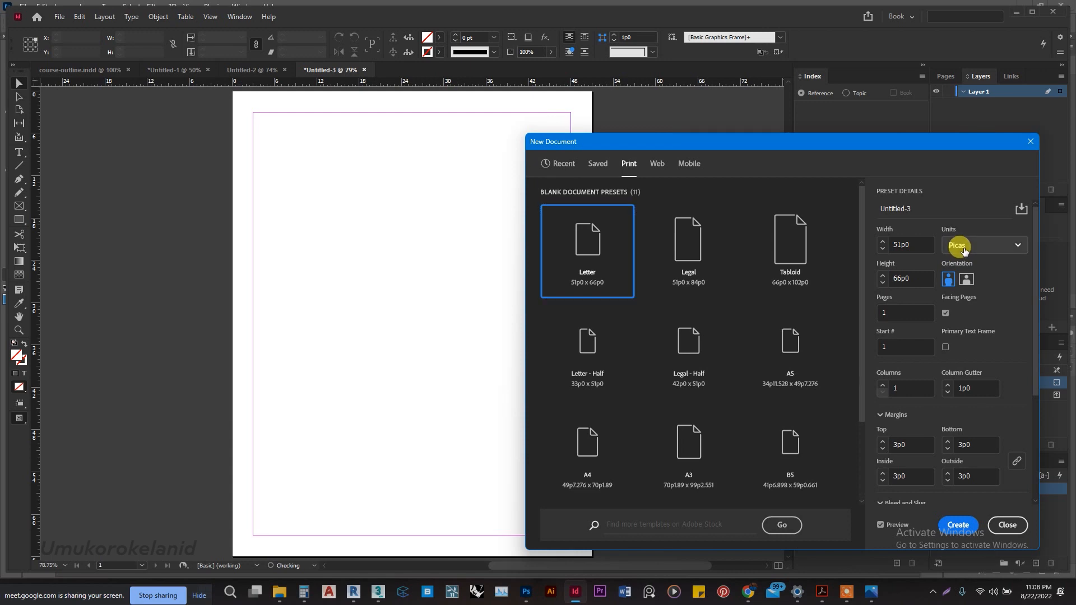
Create a portrait Letter print document with its units set to Points
click(980, 271)
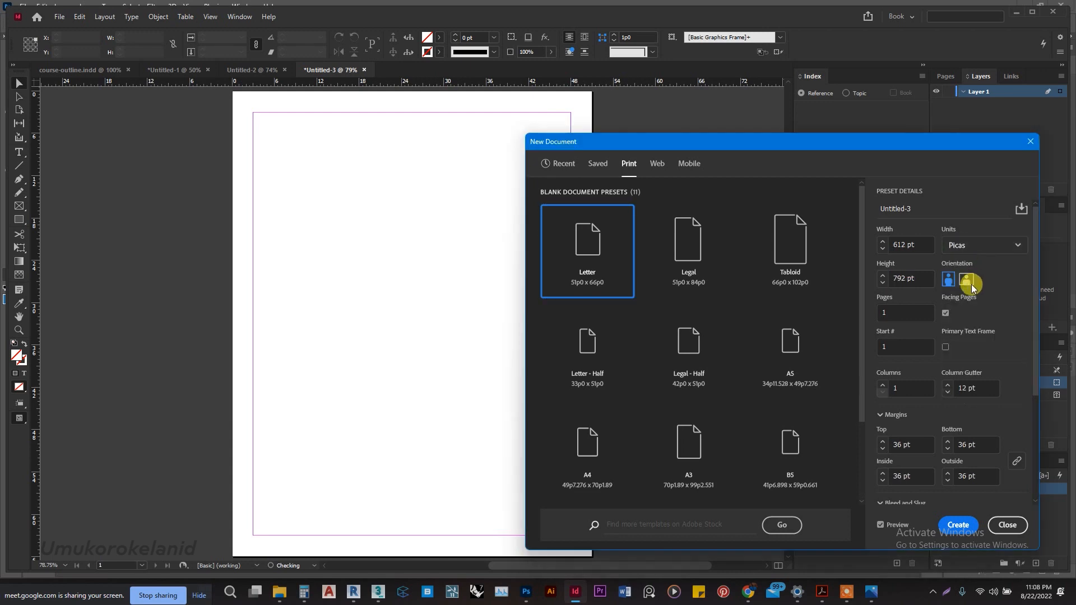
click(949, 279)
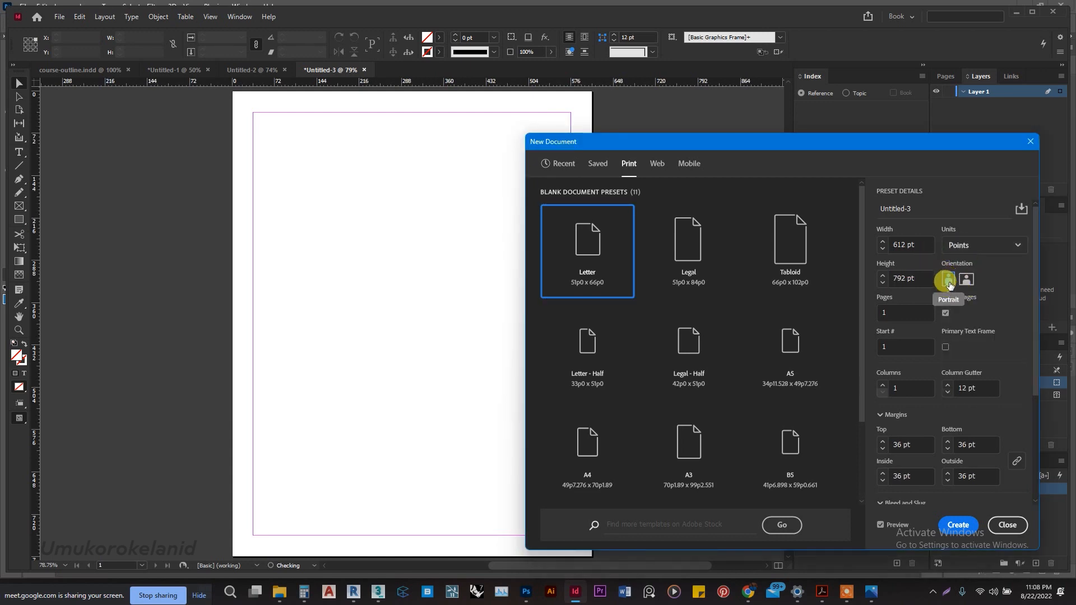
click(955, 525)
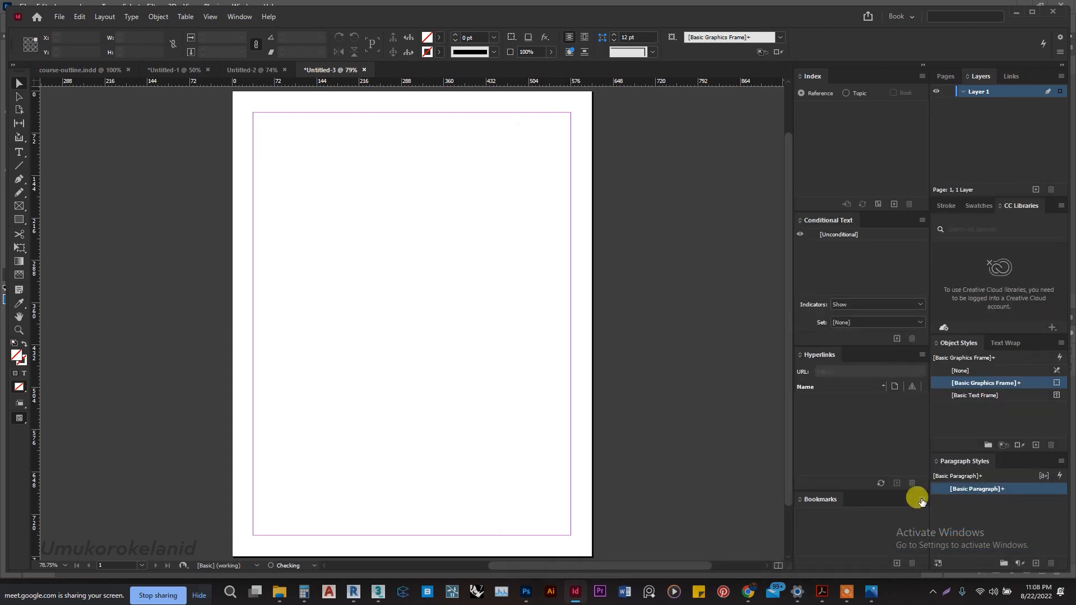
View the course outline PDF and the Proximity layout in Untitled-1, and return to the blank Untitled-3 document
click(821, 592)
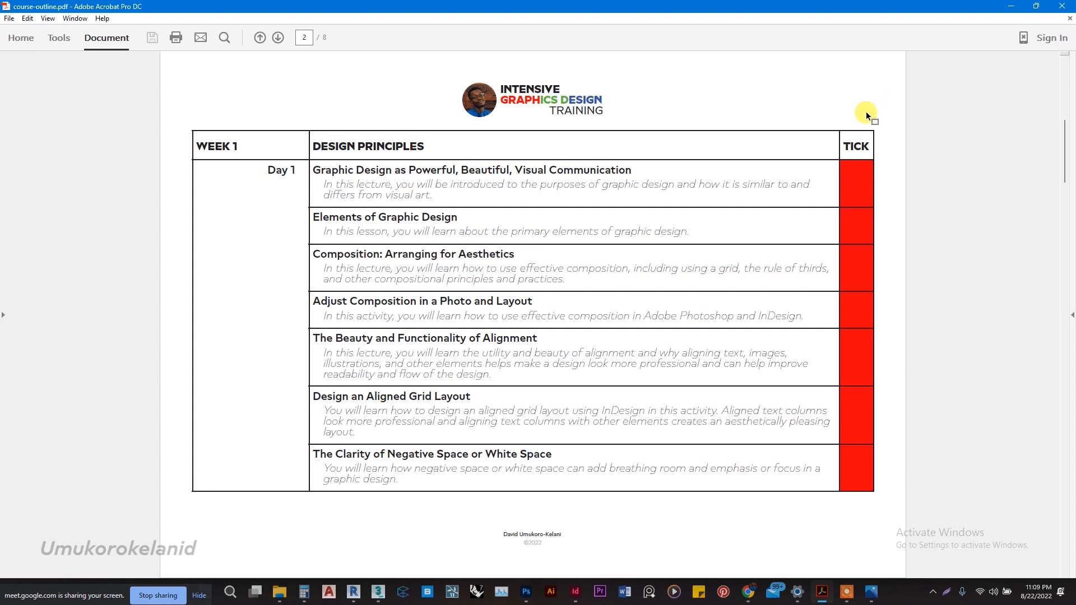
click(1011, 6)
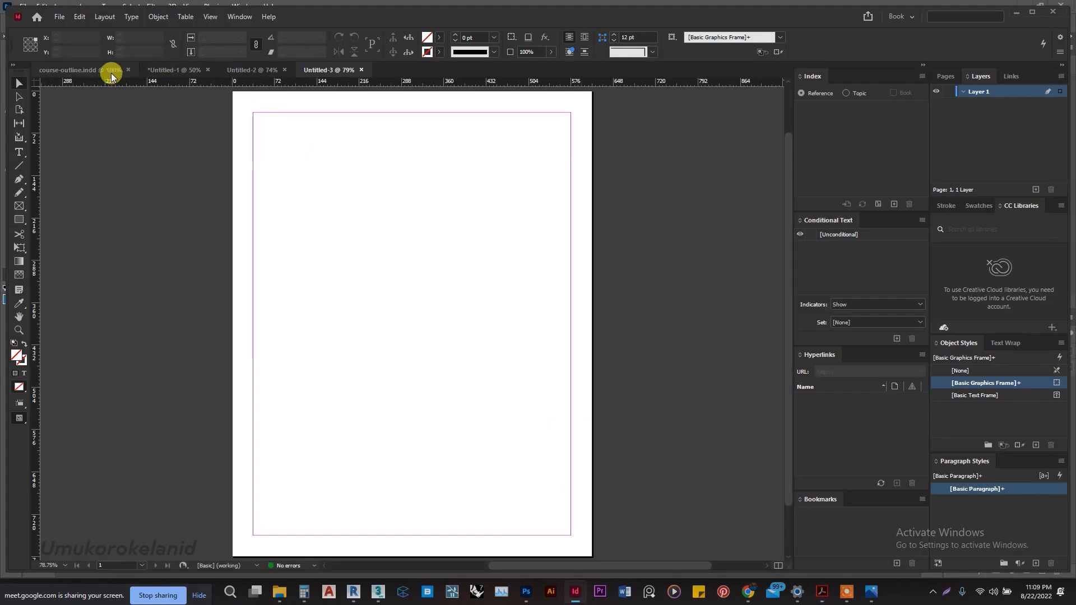
click(178, 69)
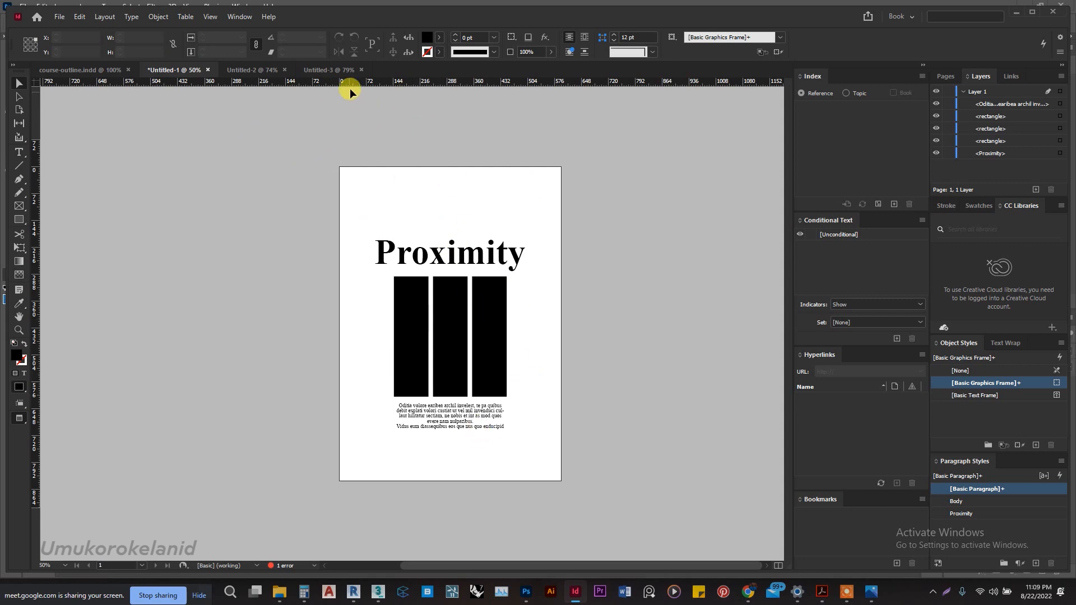
click(351, 69)
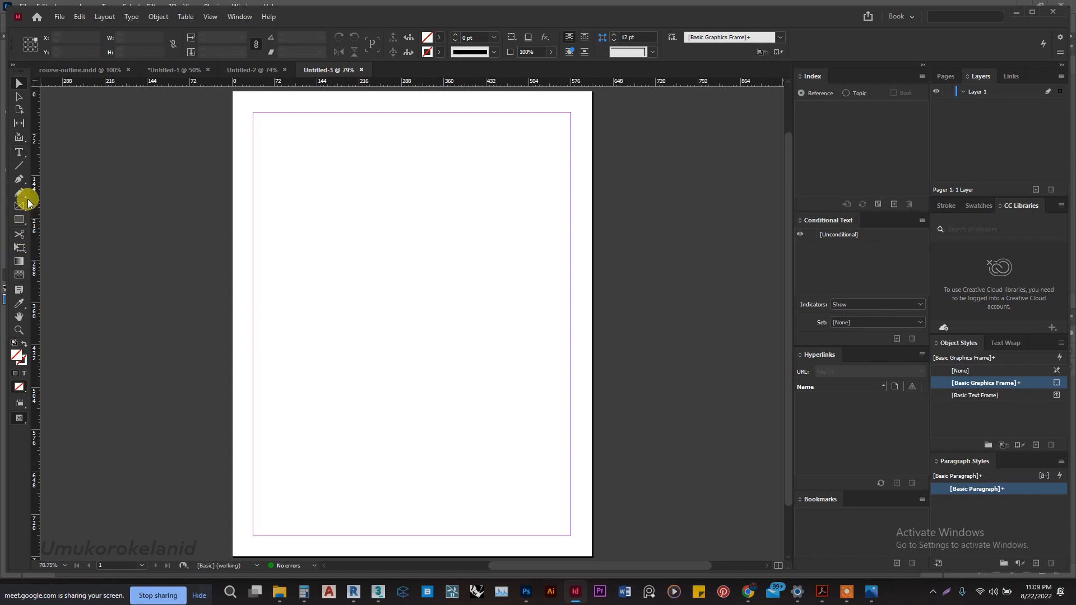
Draw a text frame filling the page margins and fill it with placeholder text
click(17, 153)
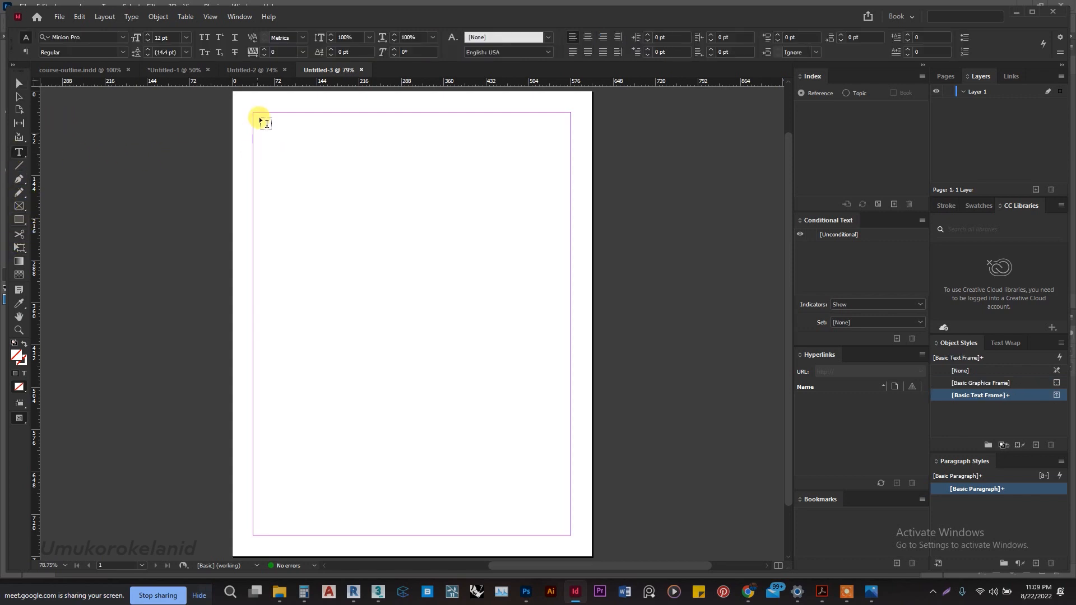
drag(255, 112, 571, 535)
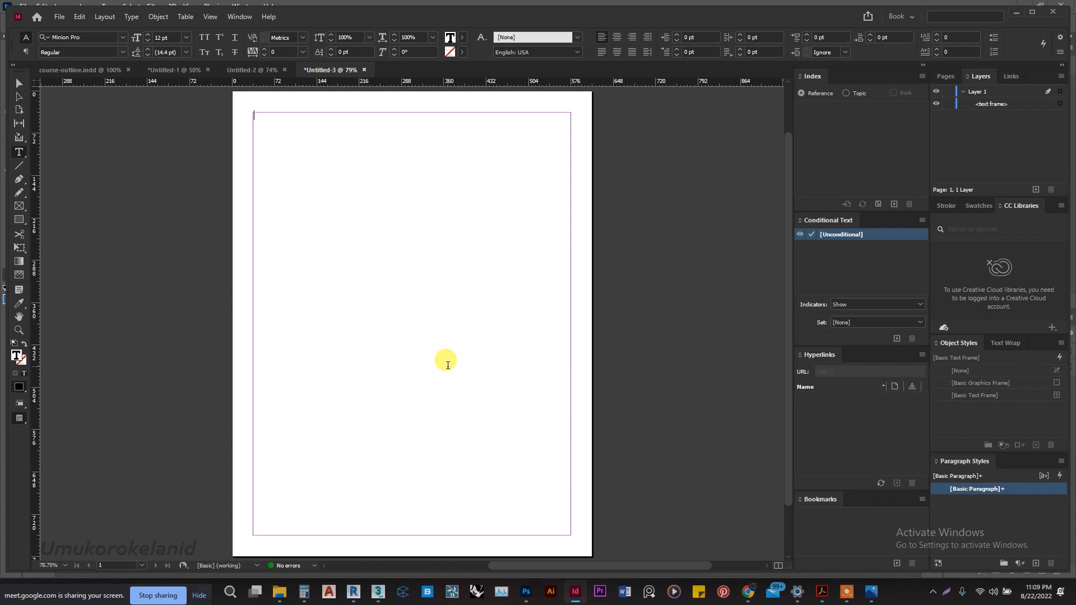
right_click(448, 364)
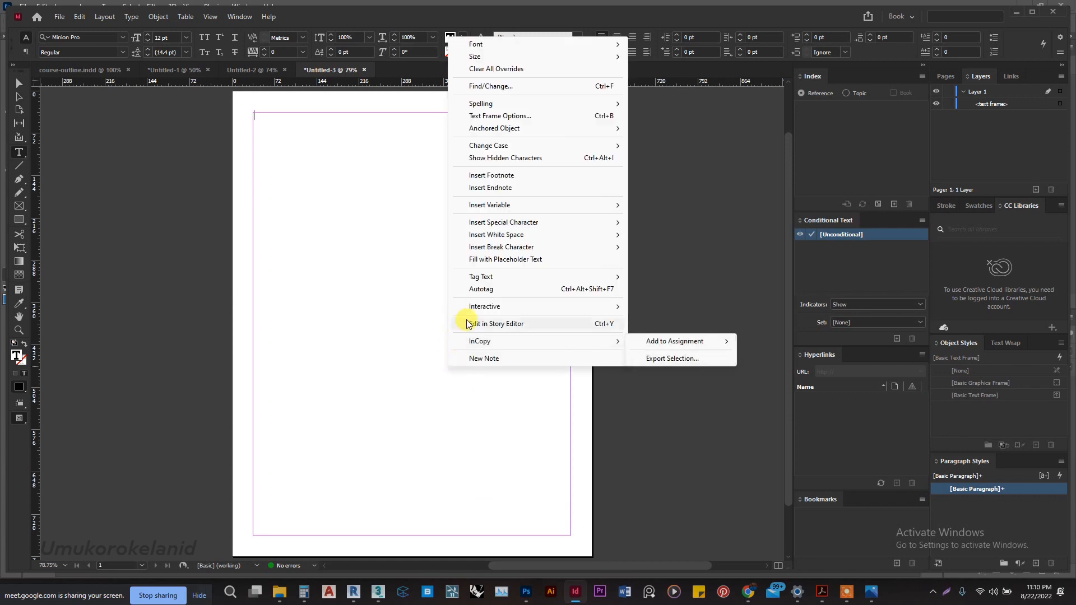
mouse_move(523, 247)
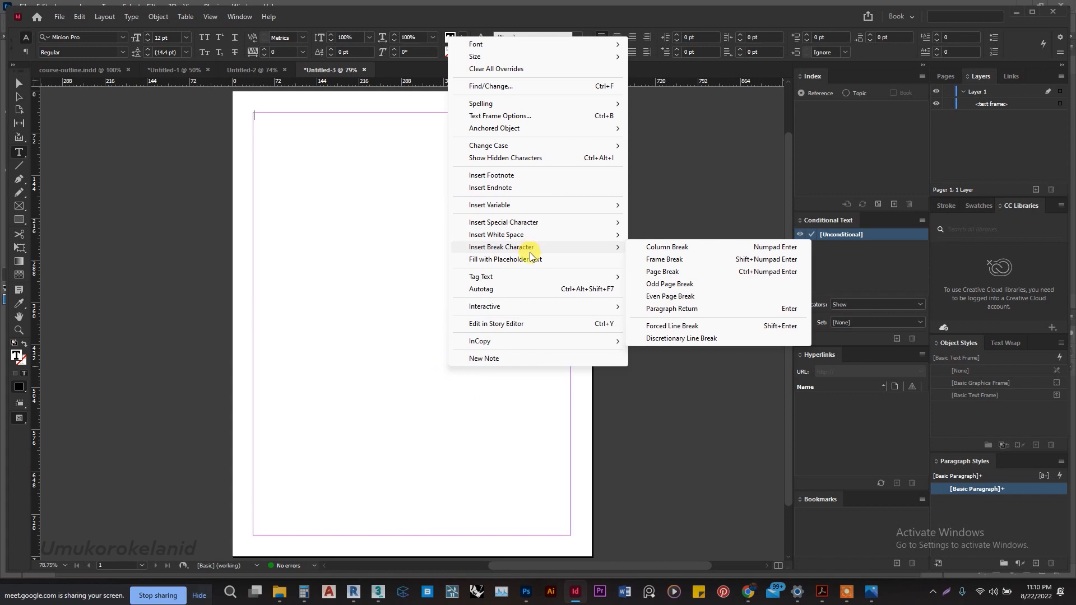
click(531, 259)
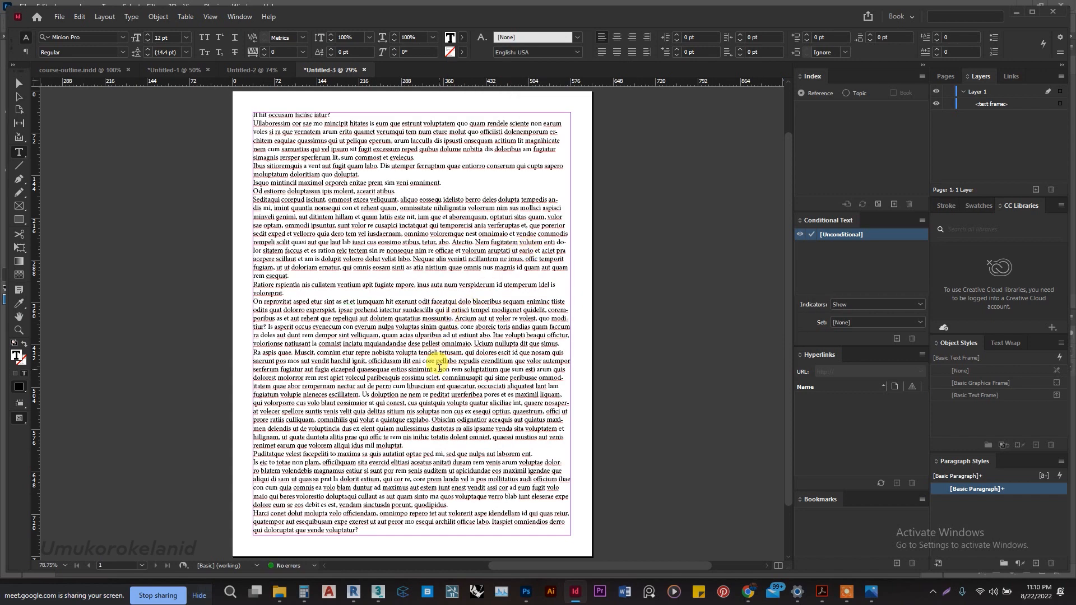
Set the font size of all the placeholder text to 14 pt
key(ctrl+a)
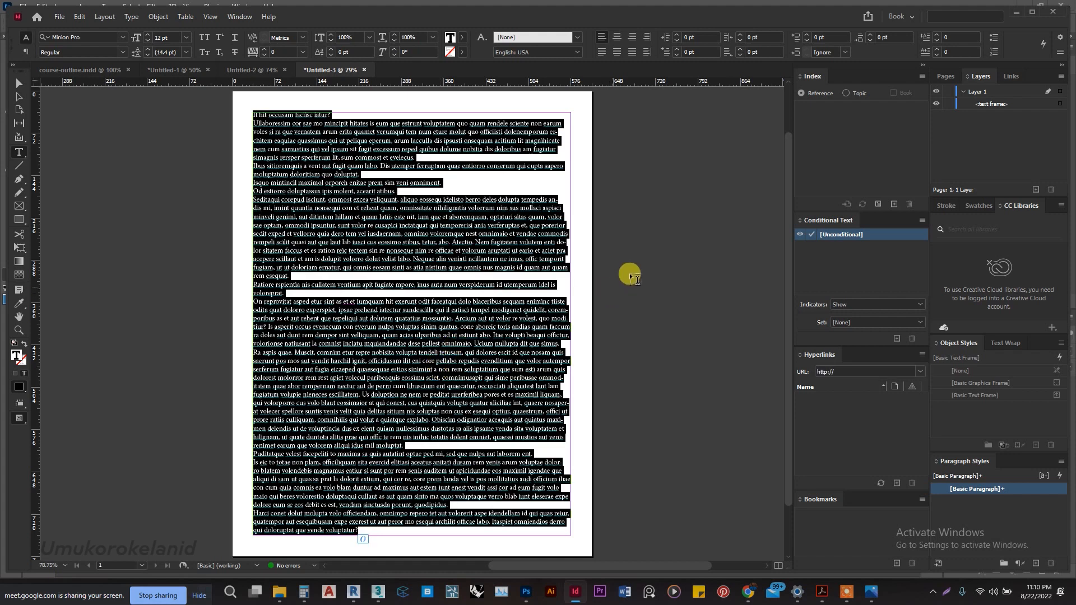
click(175, 36)
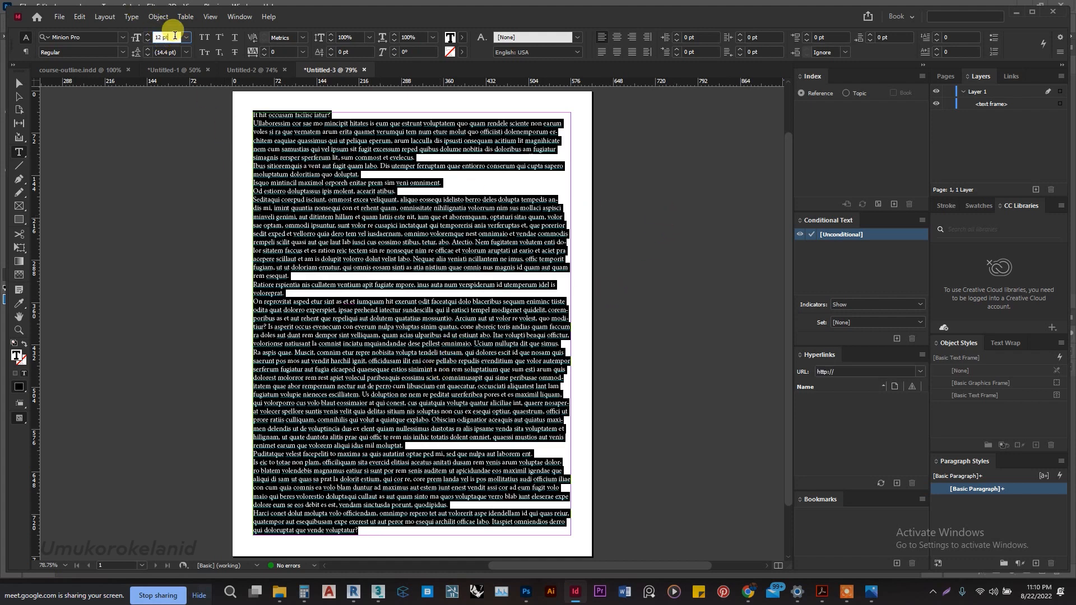
key(Up)
key(Up)
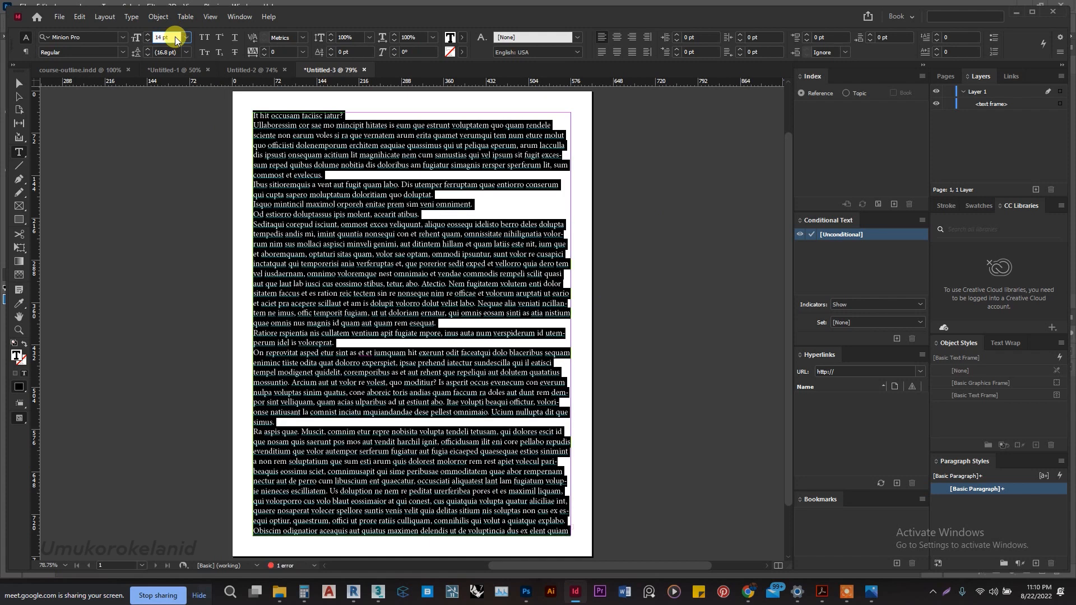
key(Return)
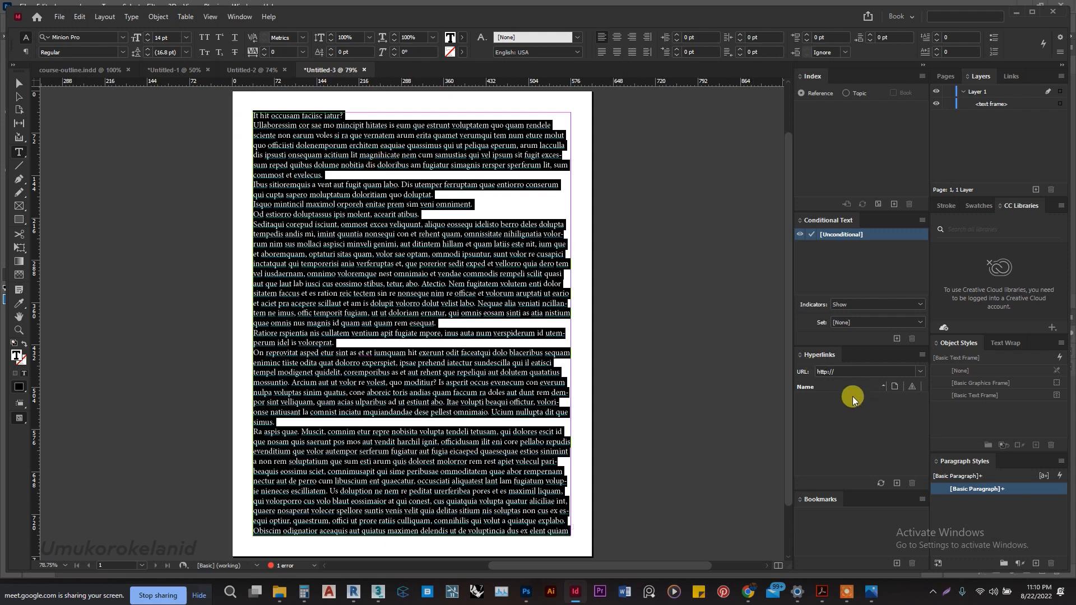
Create a new paragraph style from the selected text and name it Body Copy
click(1037, 564)
click(1025, 501)
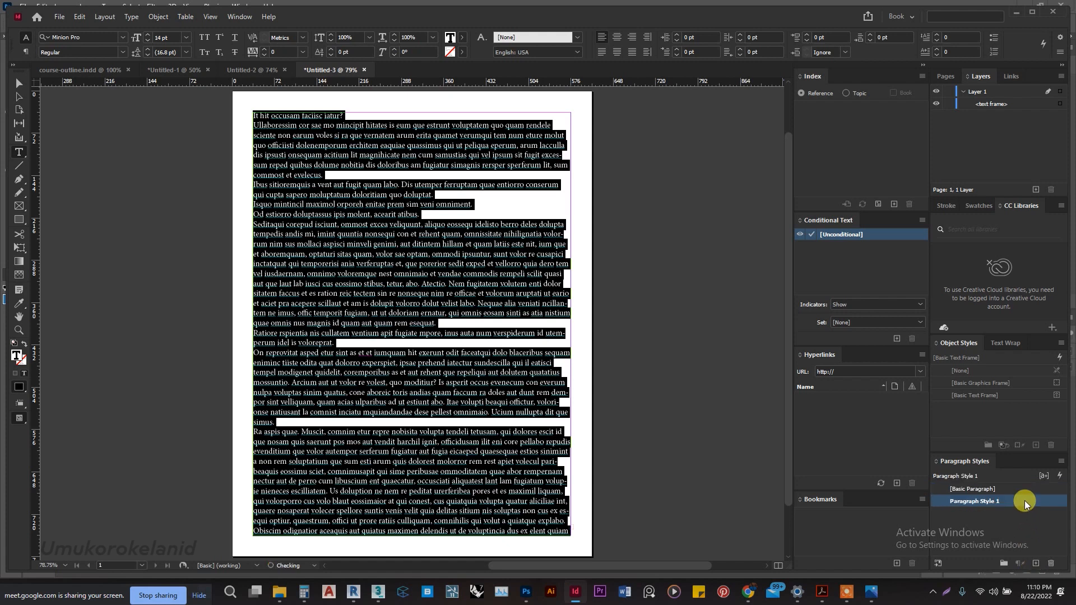
click(1022, 500)
double_click(998, 504)
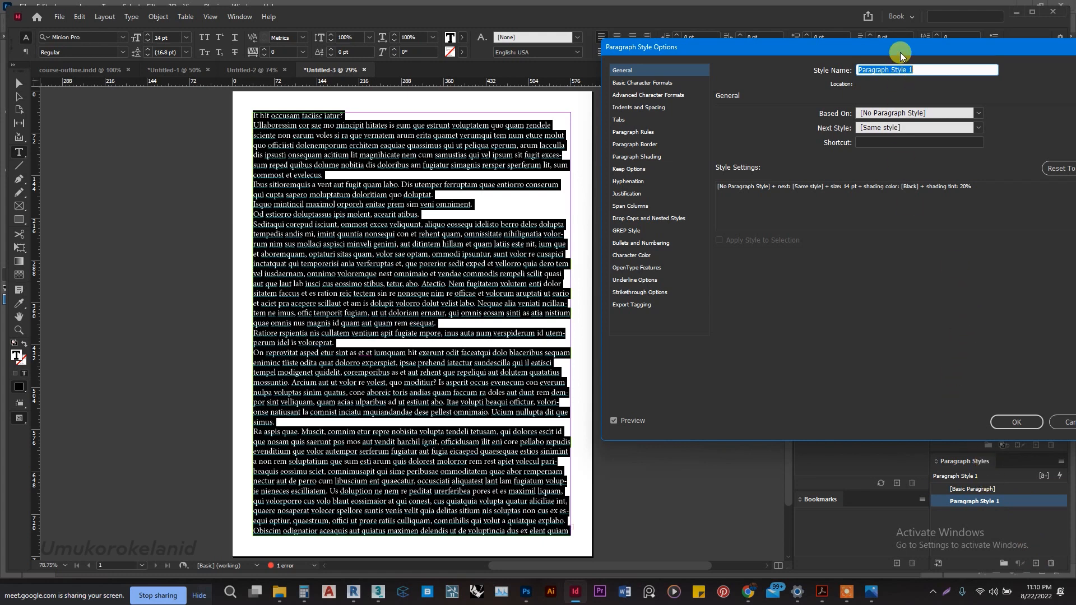
drag(901, 52, 762, 82)
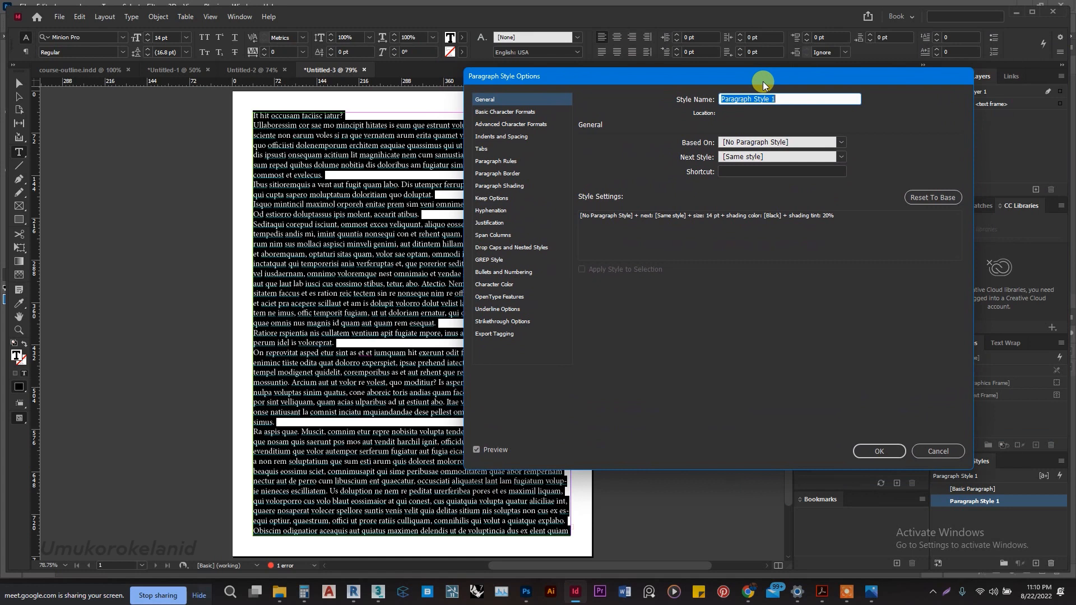
drag(763, 82, 796, 71)
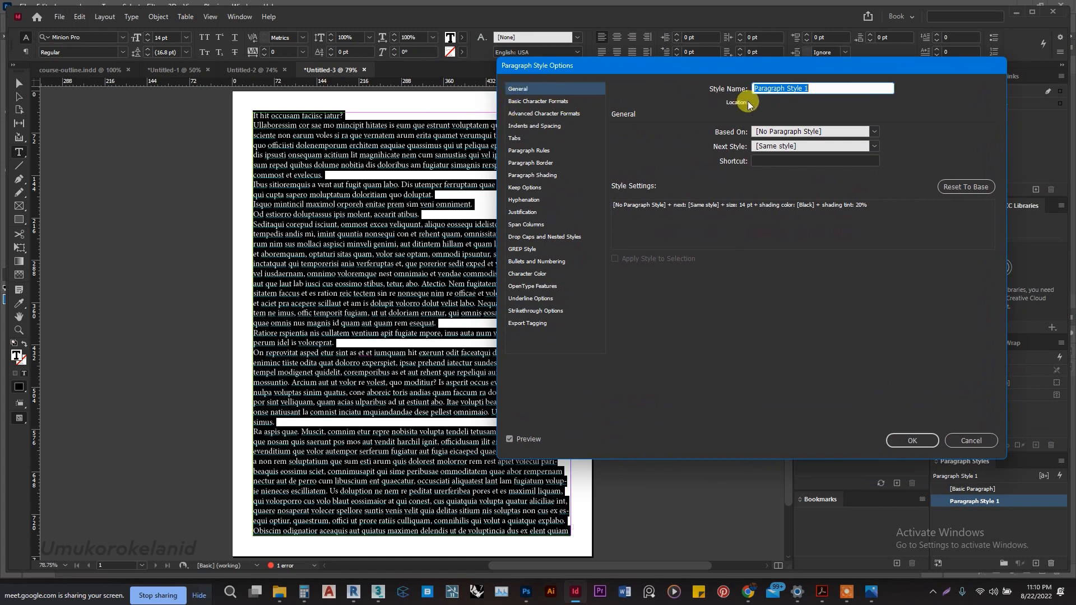
text(B)
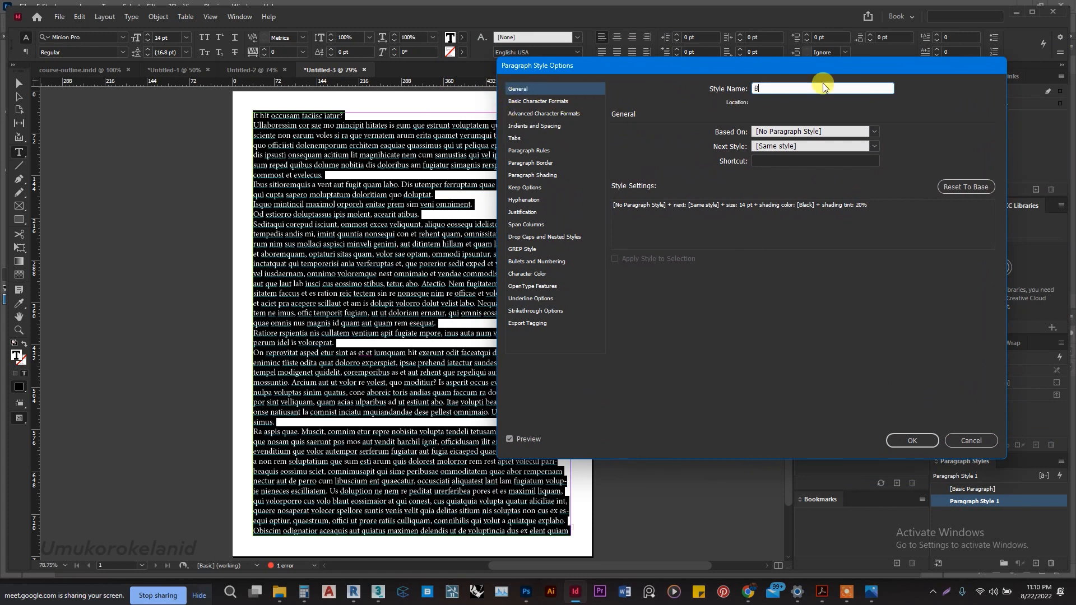
text(ody Copy)
click(515, 103)
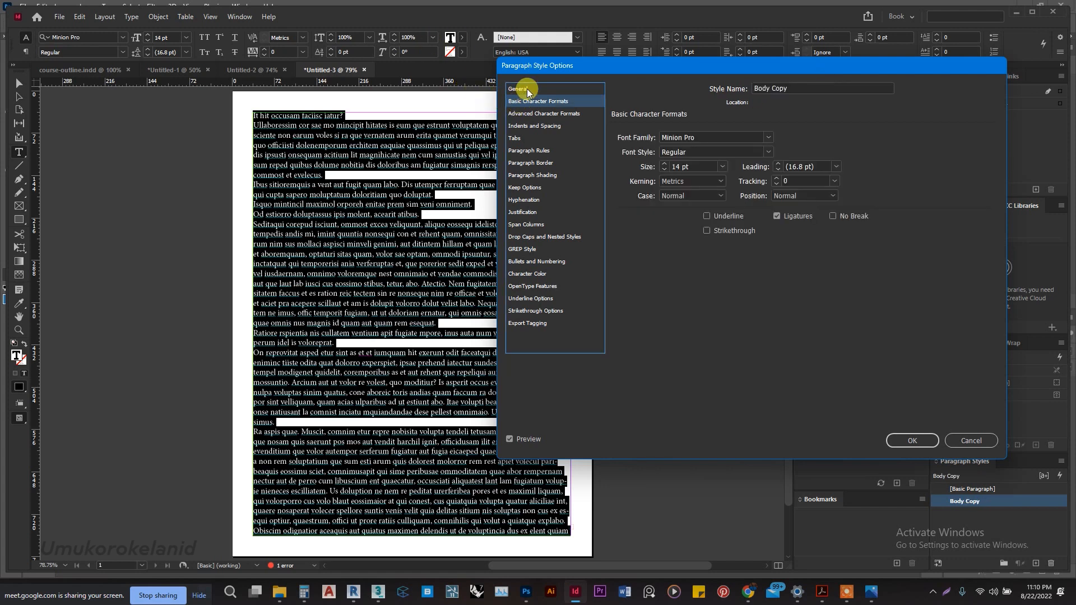
click(520, 89)
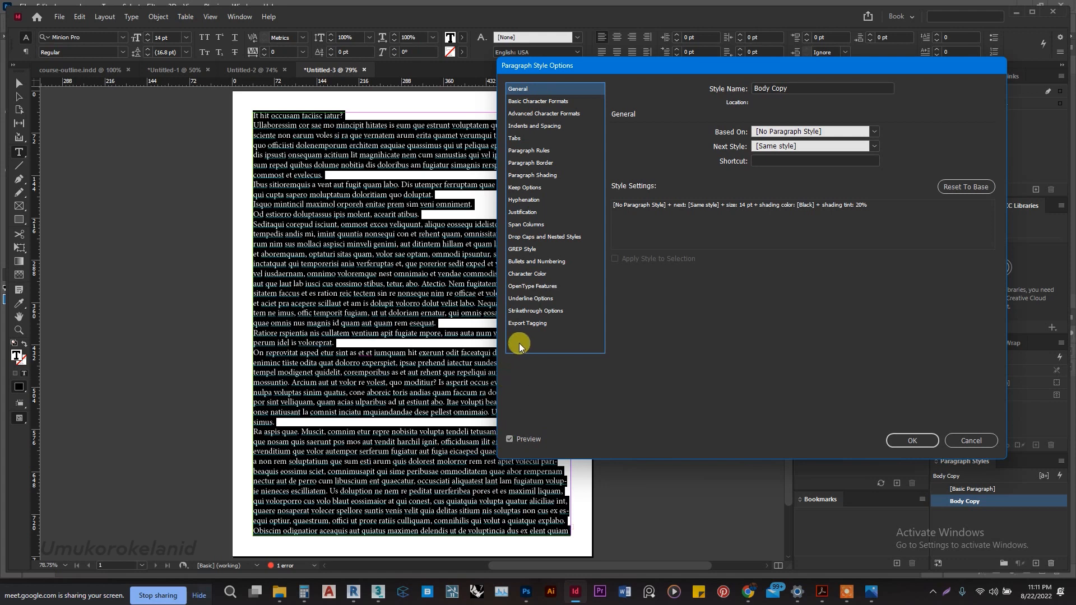
click(511, 441)
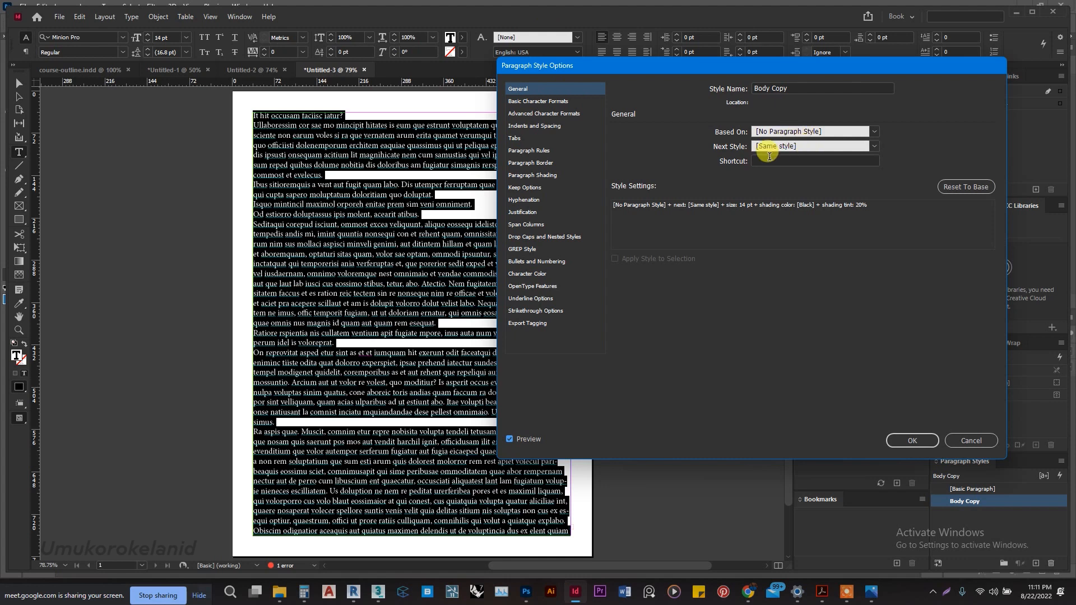
Set the Body Copy style's font family to Times New Roman
click(557, 103)
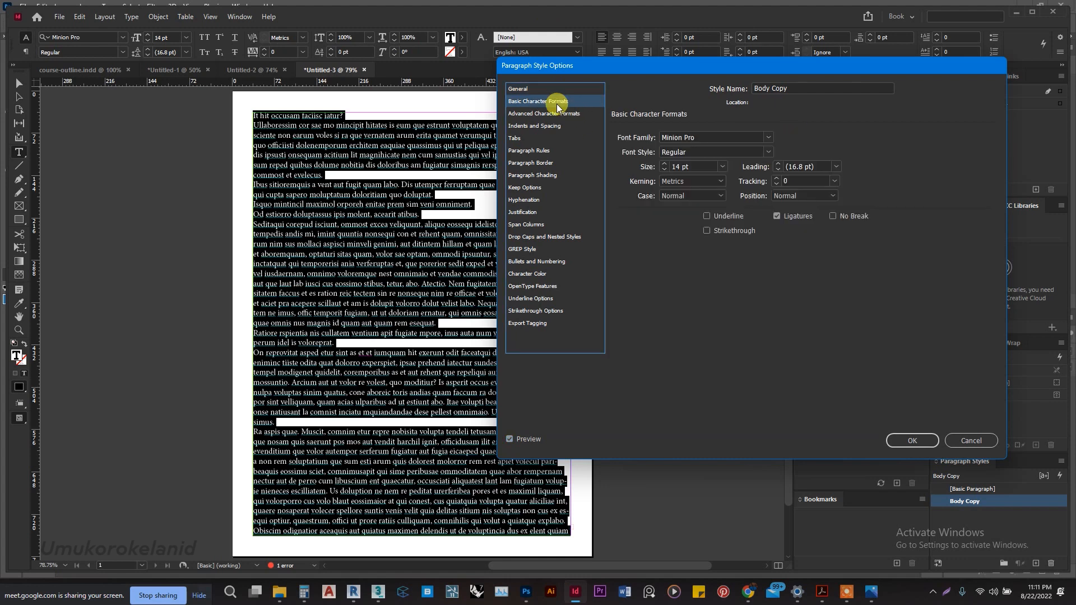
click(768, 138)
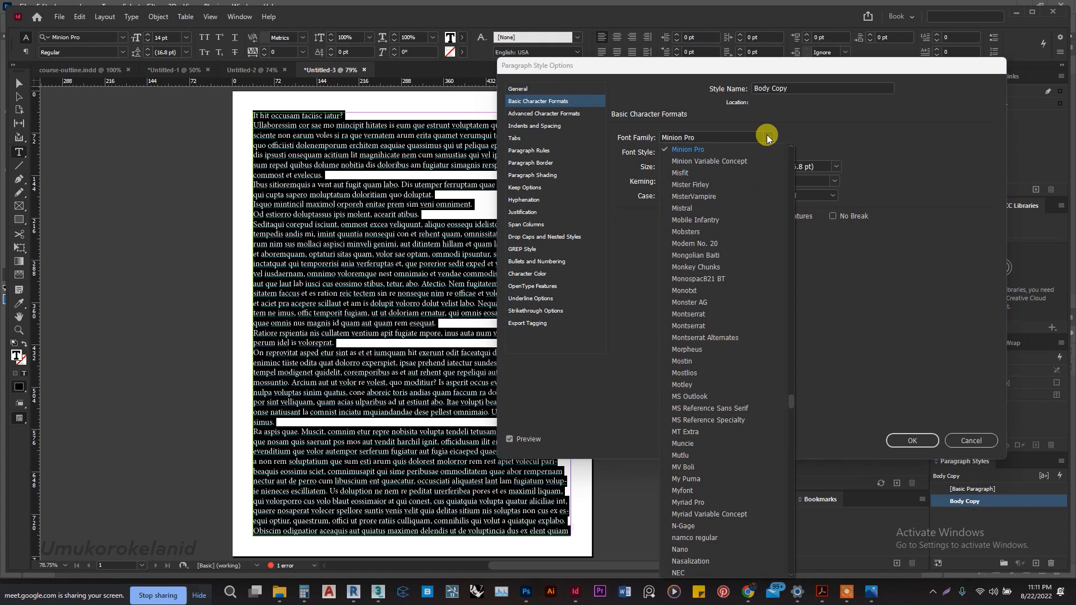
key(t)
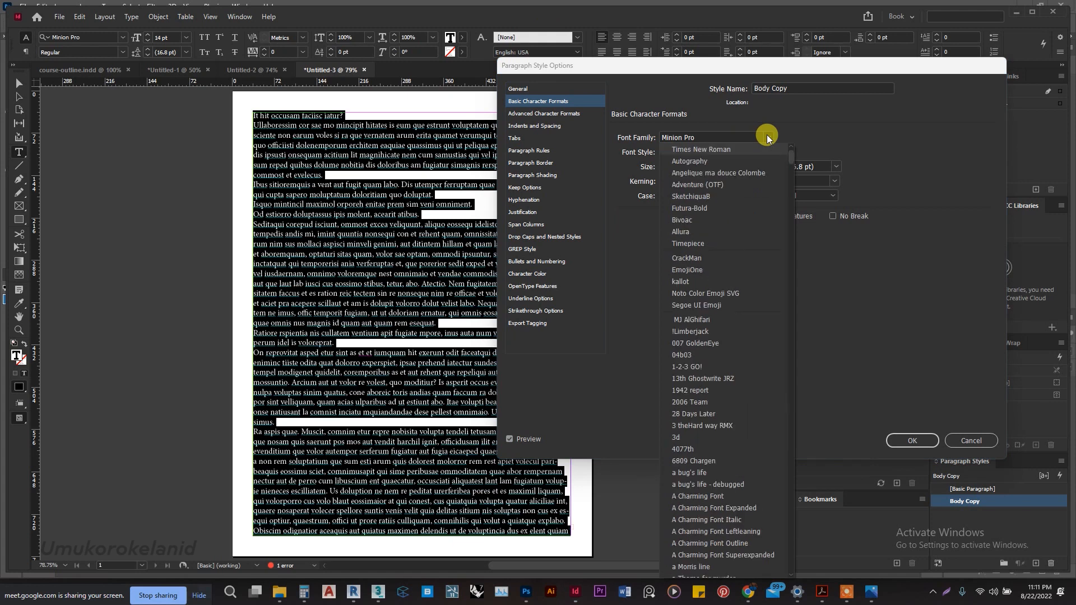
click(772, 149)
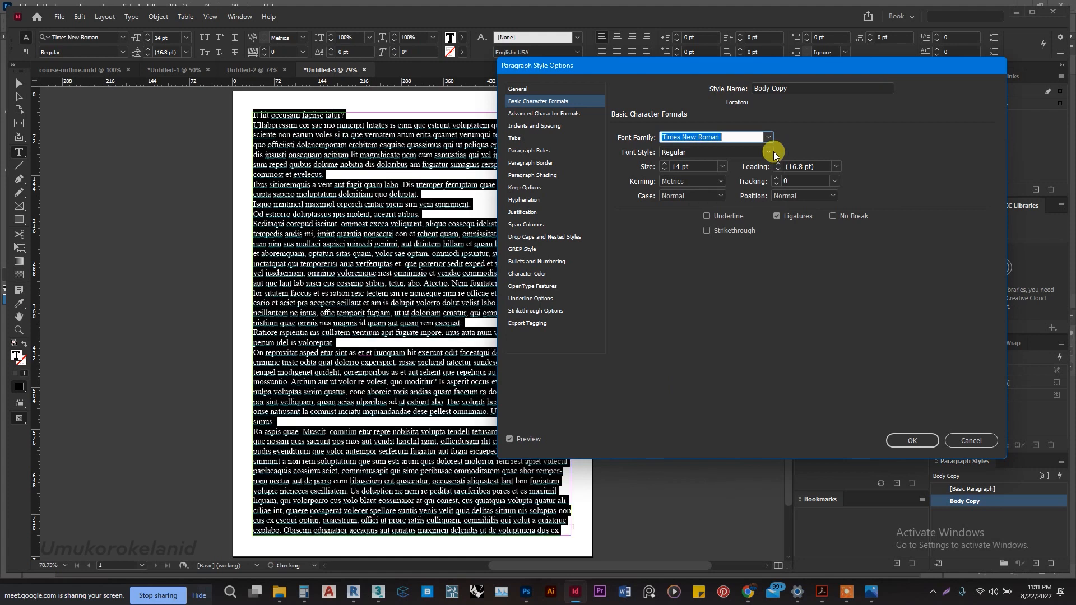
Try the Body Copy style at a size of 22 pt and return it to 14 pt
click(695, 167)
key(Up)
key(Up)
key(Up)
key(Up)
key(Up)
key(Up)
key(Up)
key(Up)
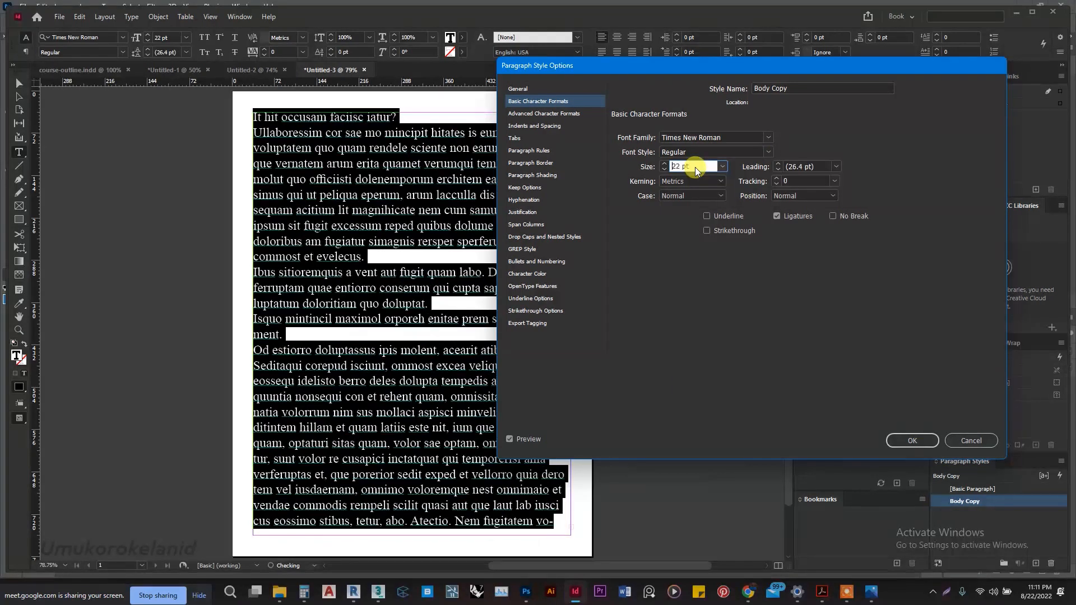
key(Down)
key(Down)
key(Down)
key(Down)
key(Down)
key(Down)
key(Down)
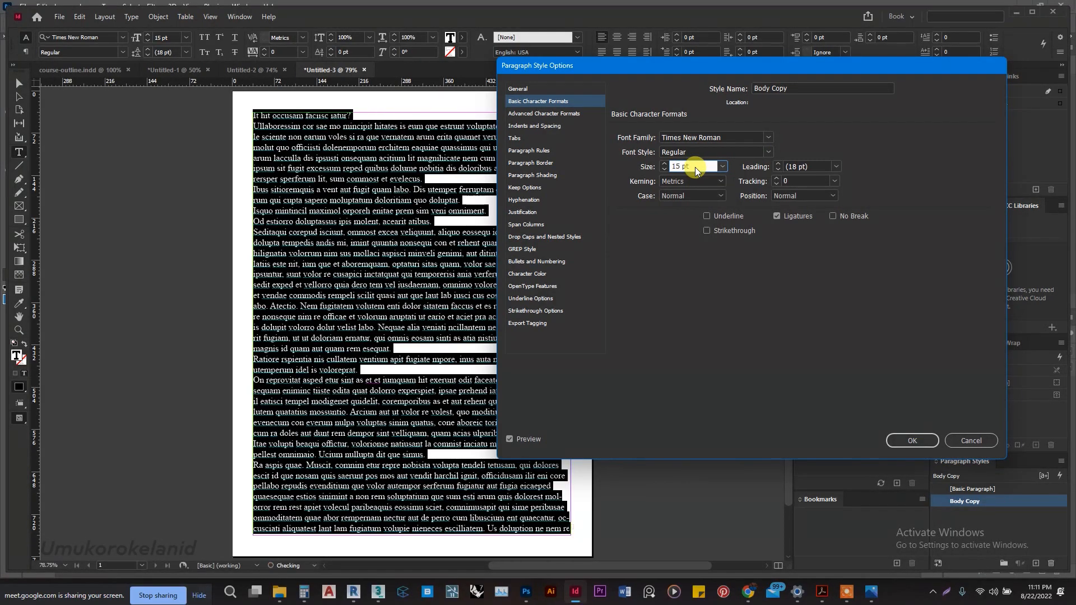
key(Down)
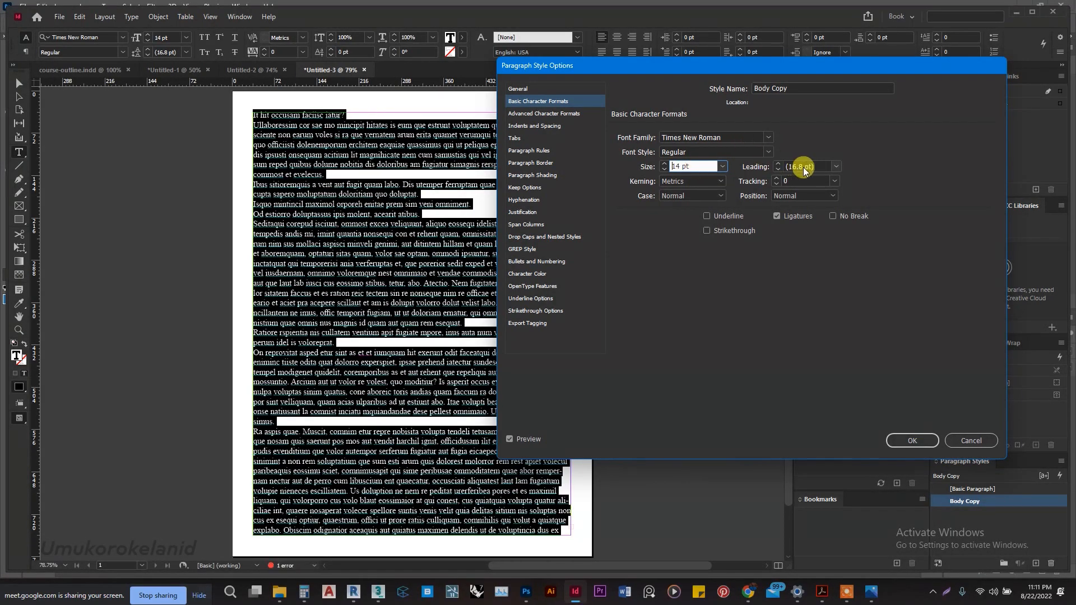
Set the Body Copy style's leading to 14 pt
click(832, 167)
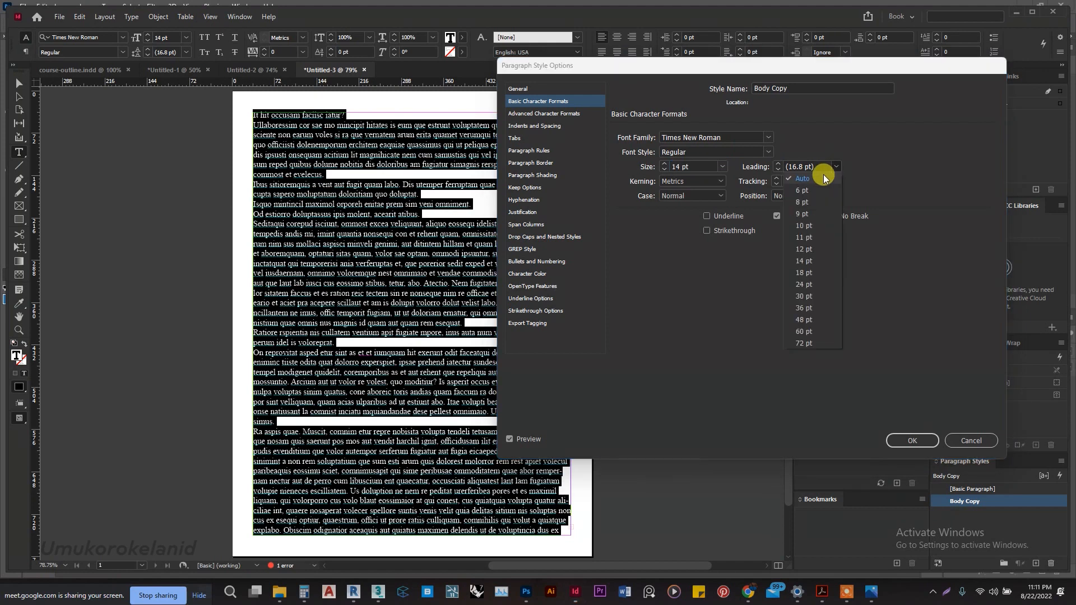
click(823, 175)
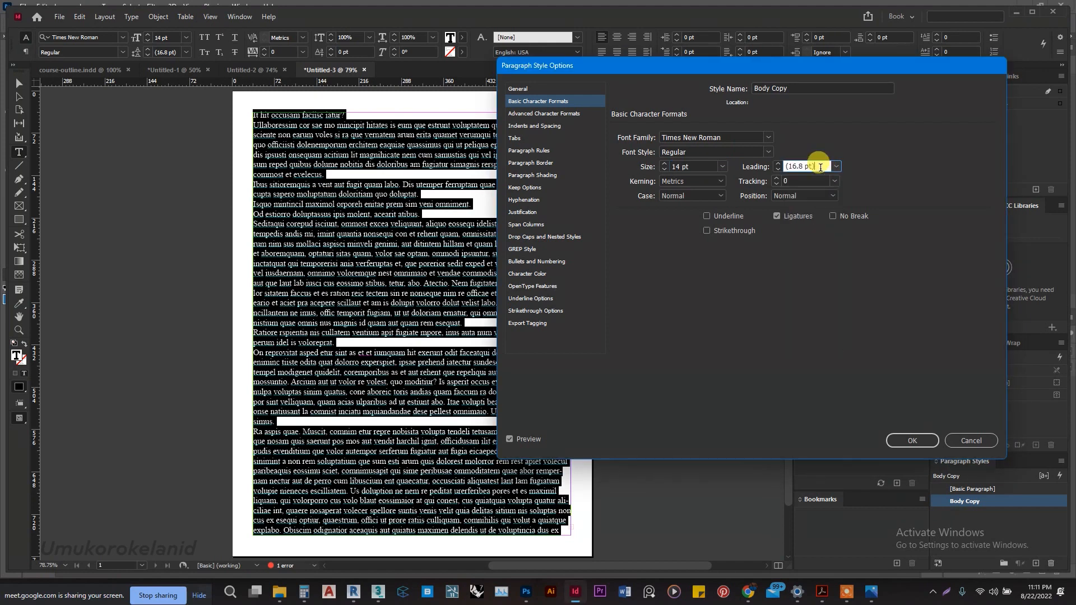
key(Down)
key(Down)
key(Down)
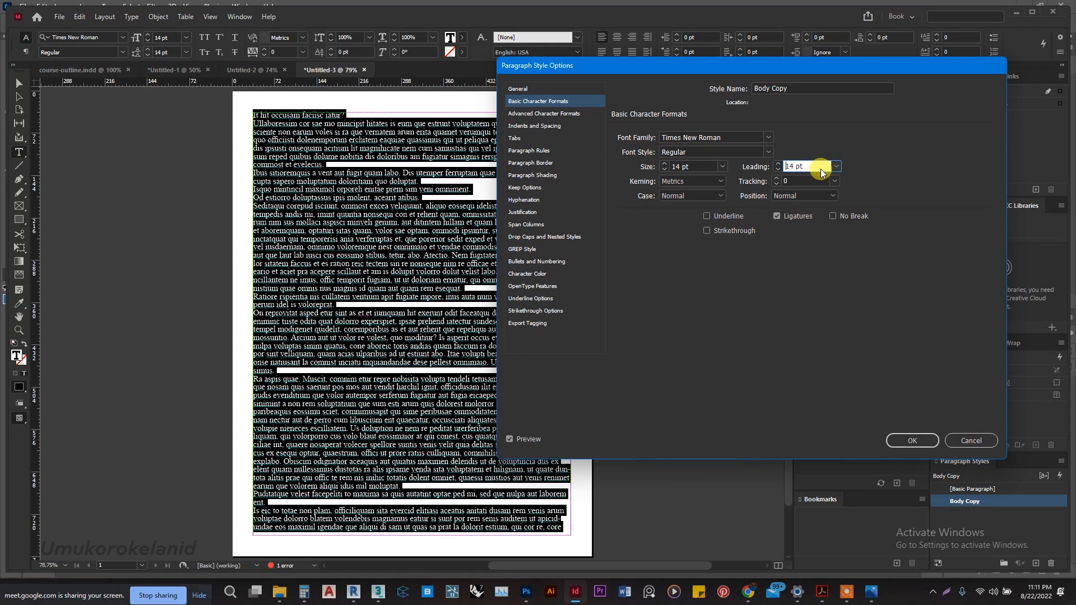
Check the Body Copy style's advanced character formats and indents and spacing, and save the style
click(555, 114)
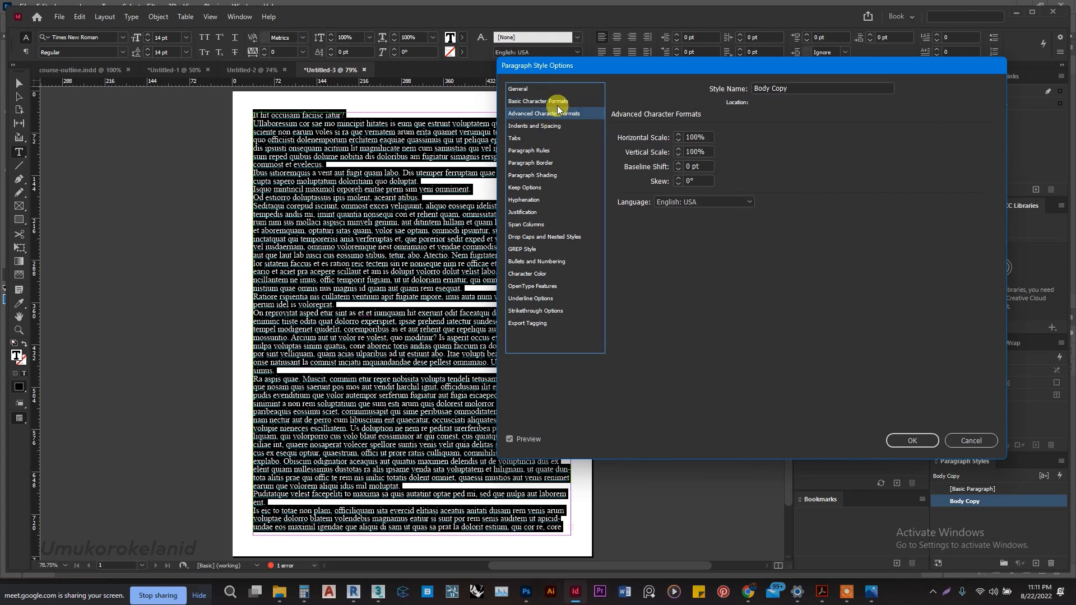
click(551, 127)
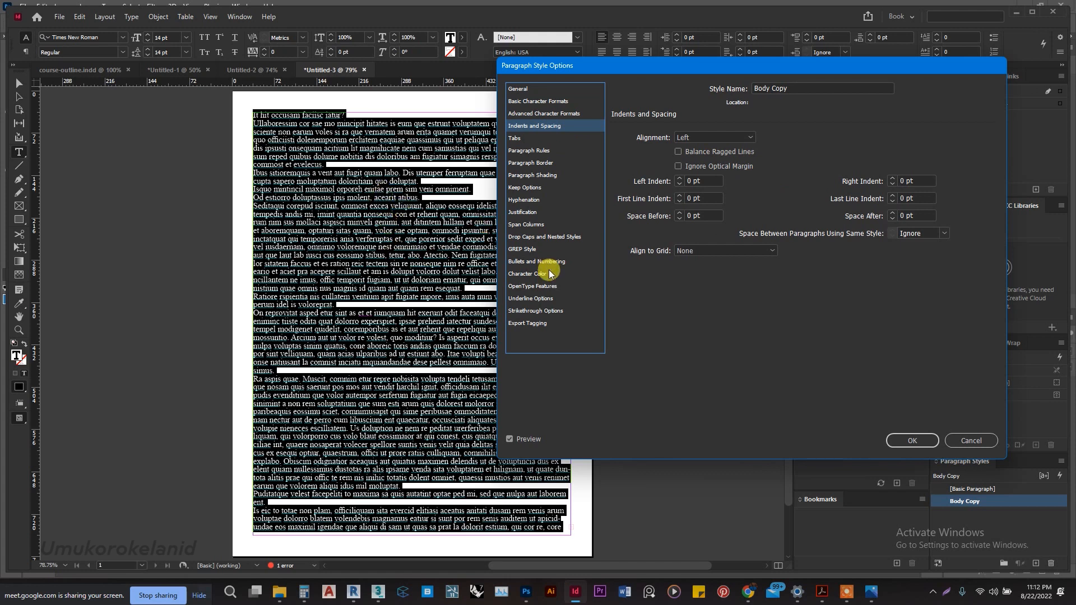
click(913, 441)
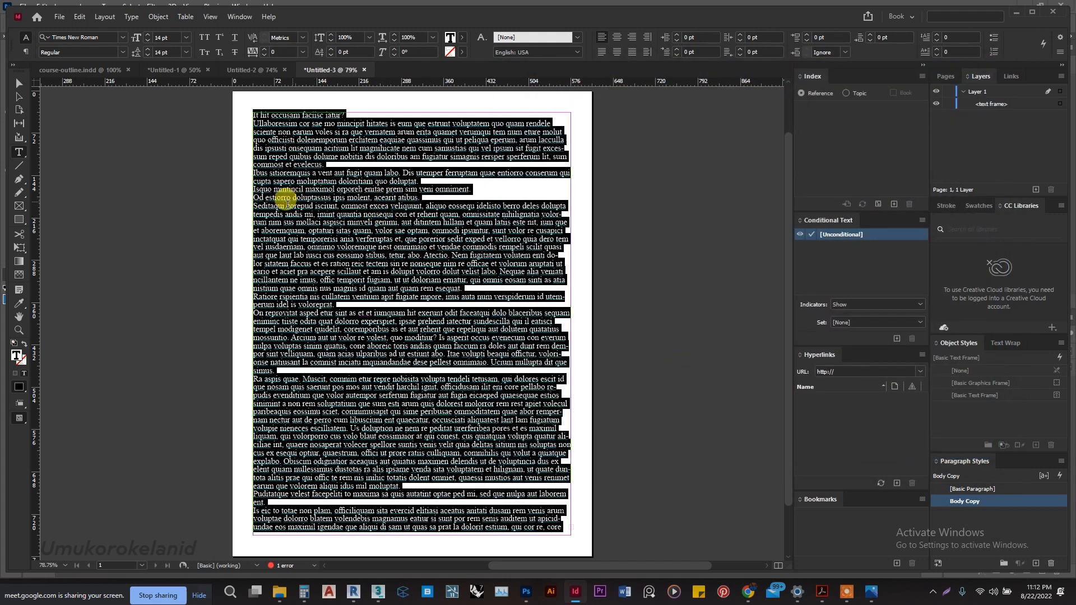
Delete the placeholder text frame from the page
click(19, 83)
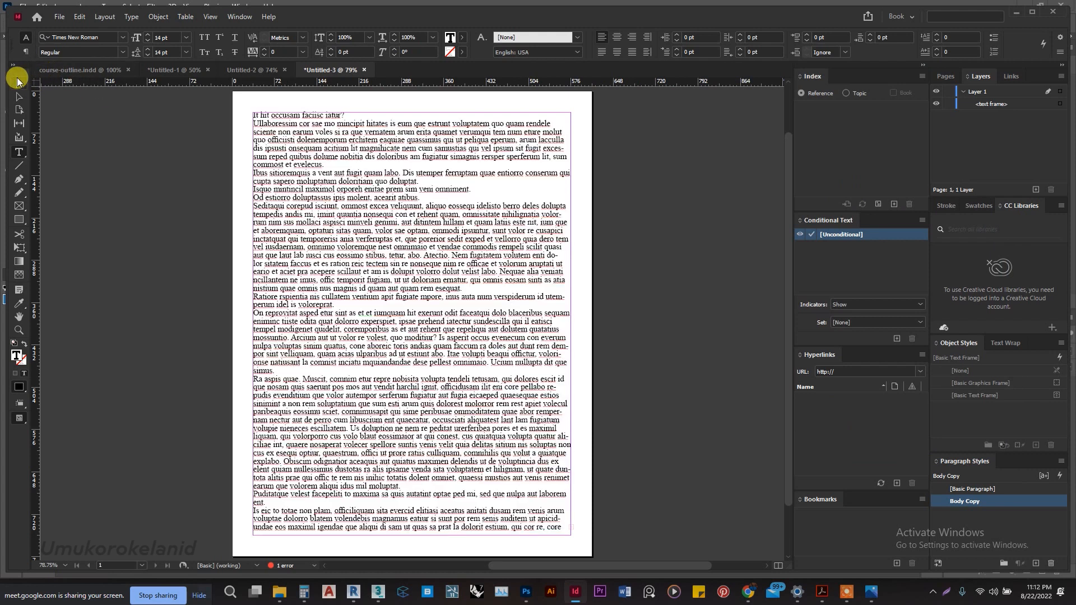
click(455, 166)
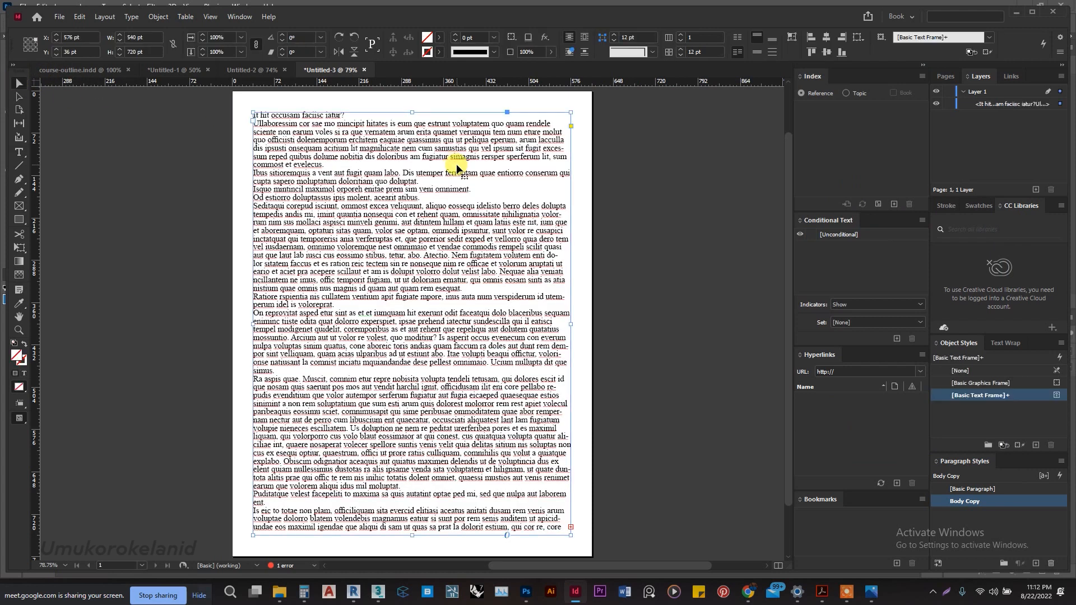
key(Delete)
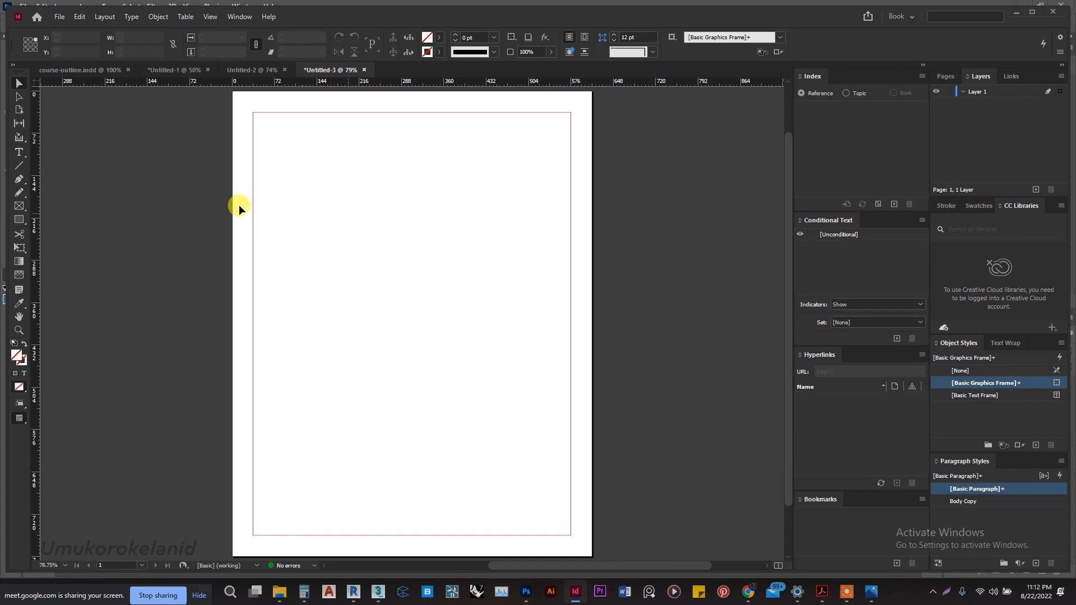
Open the grid preferences and set the baseline grid's start to 0 pt
click(79, 17)
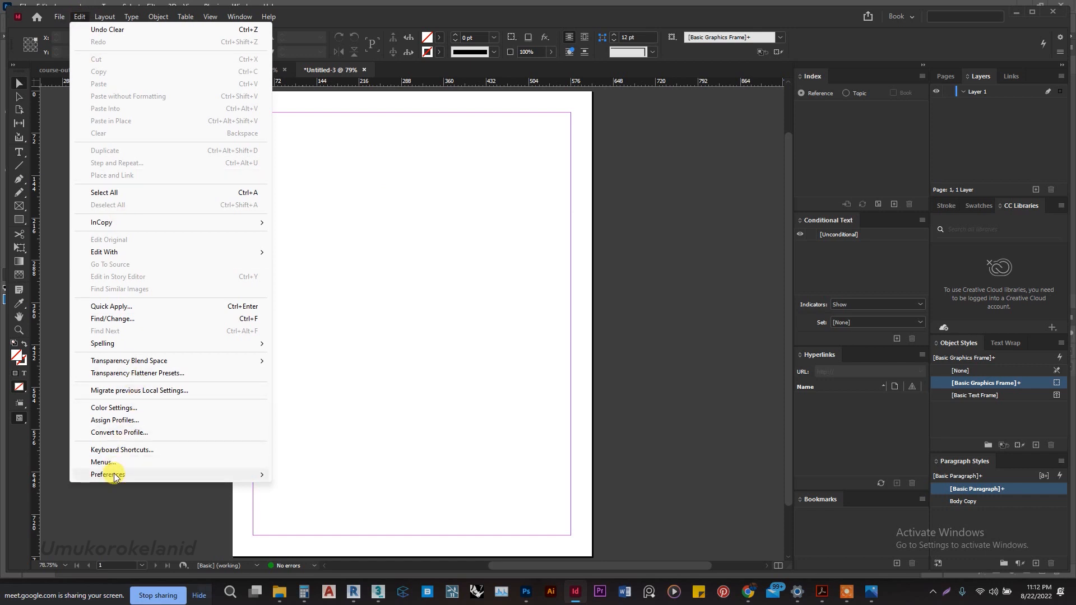
mouse_move(109, 475)
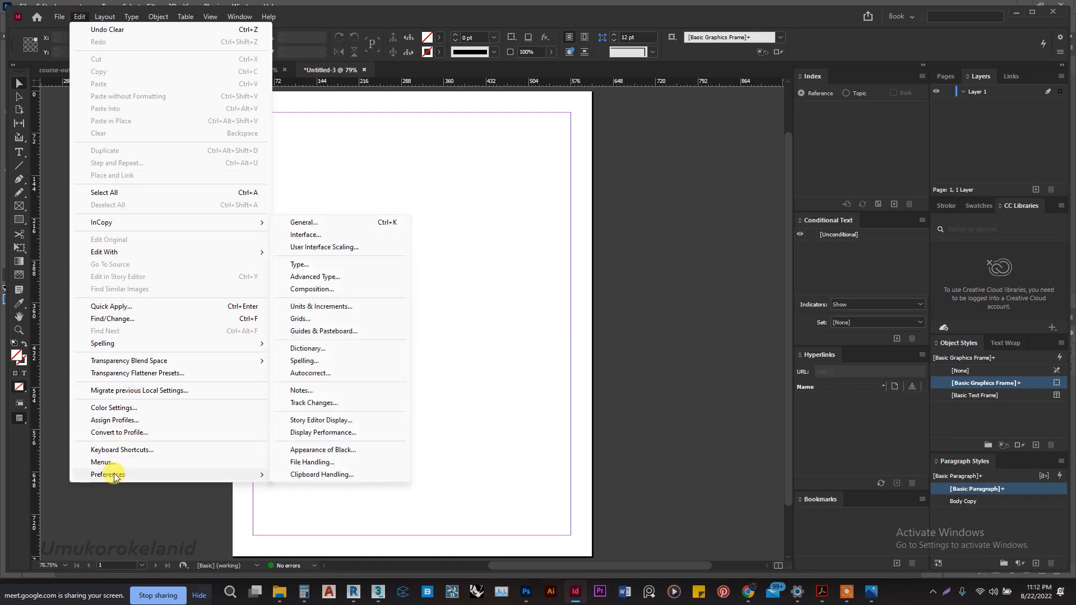
click(309, 320)
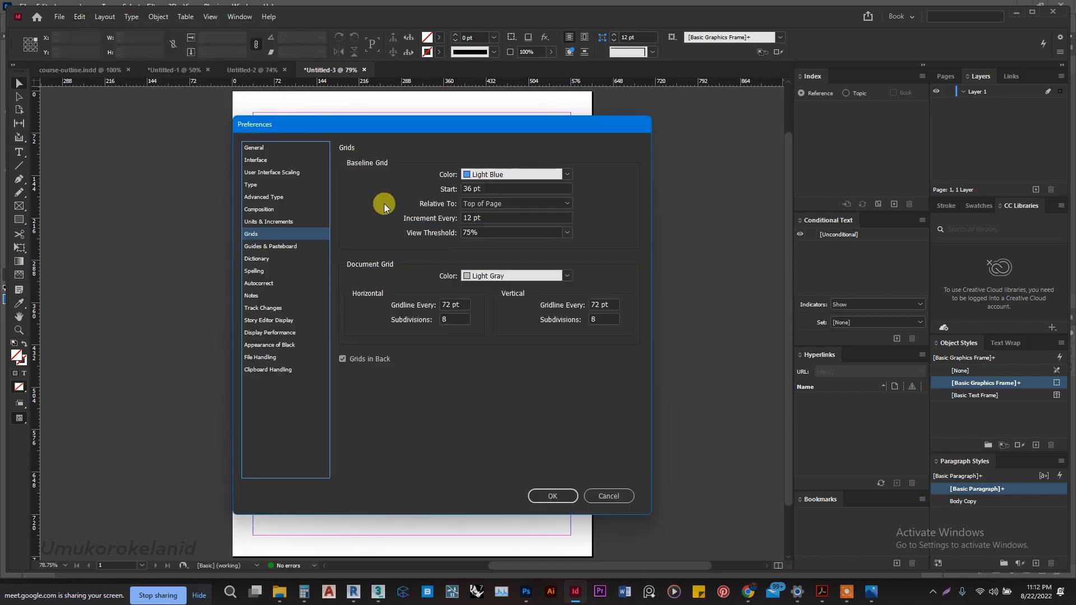
drag(431, 128, 481, 94)
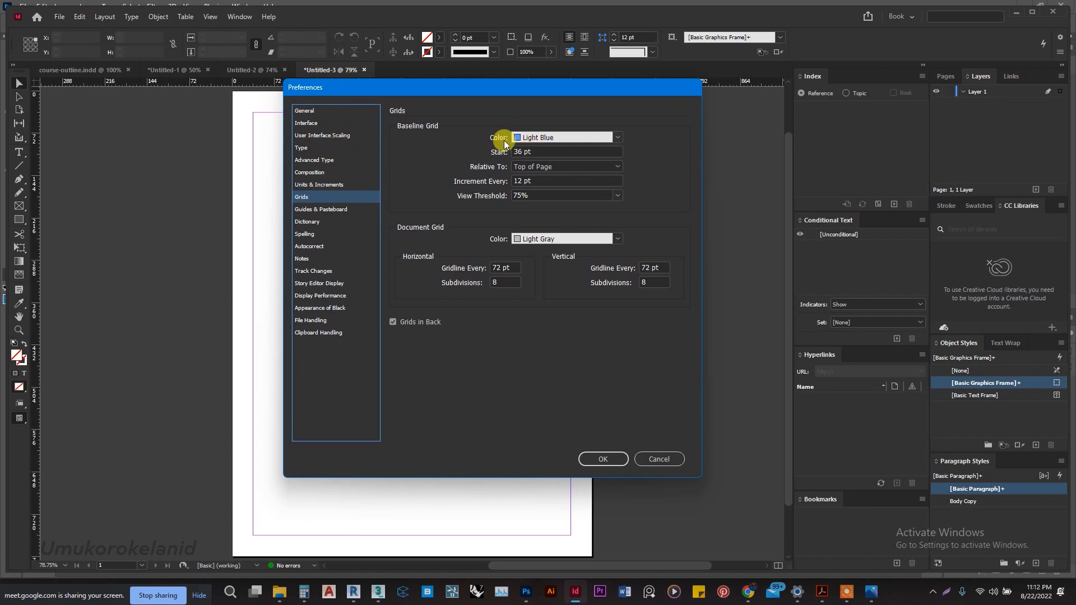
drag(538, 93, 790, 64)
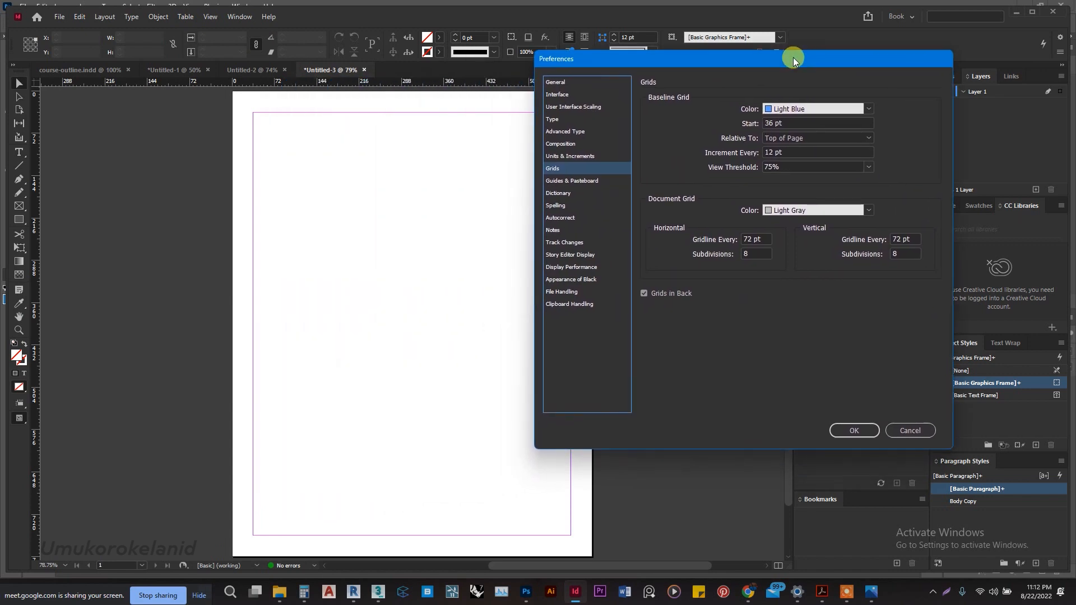
click(796, 126)
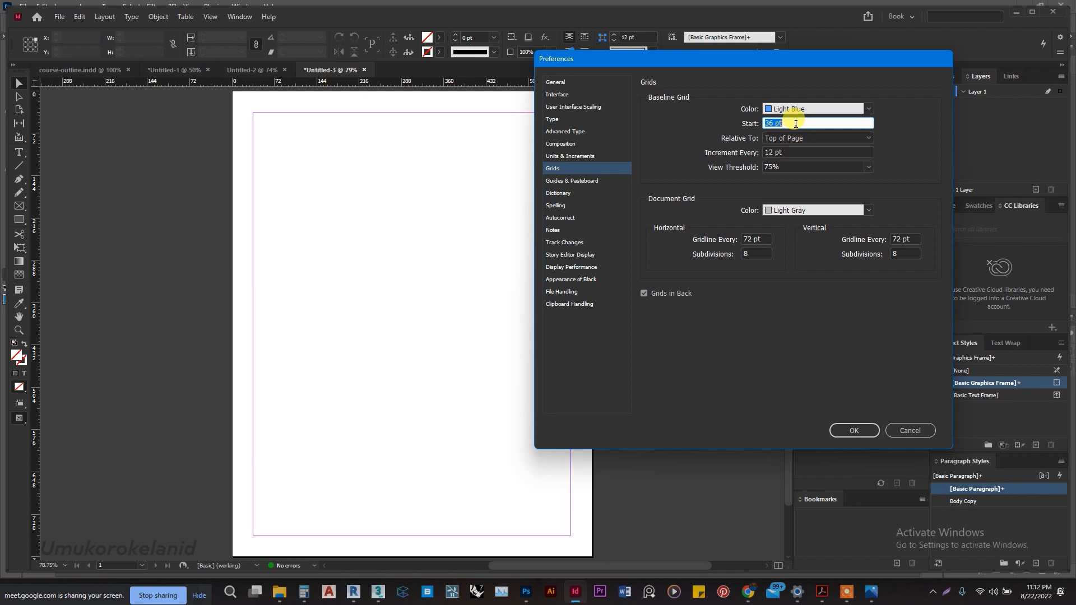
text(0)
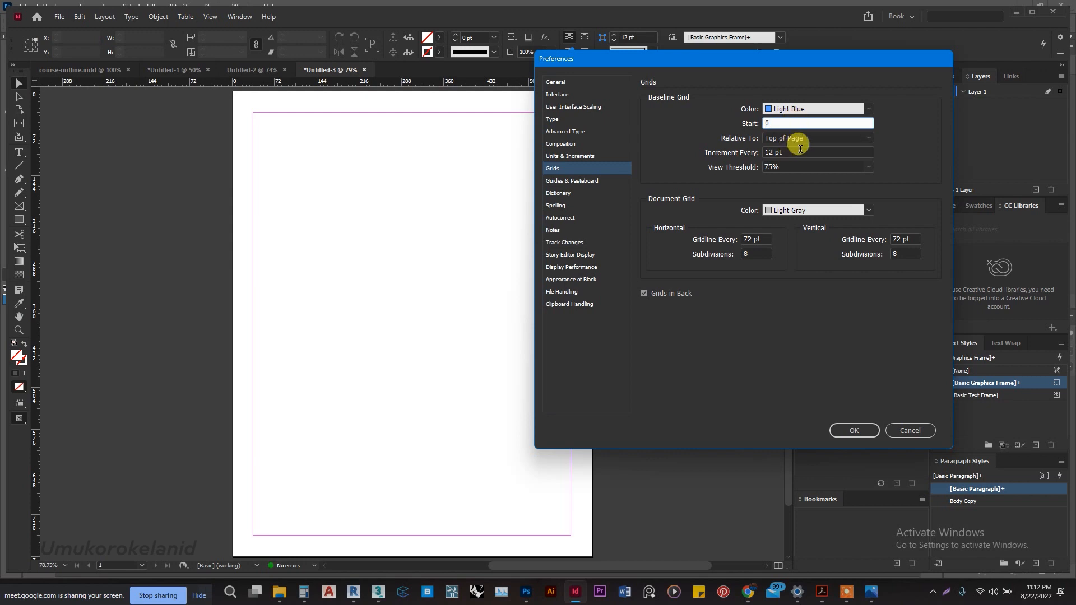
Set the baseline grid's increment to 14 pt
double_click(804, 154)
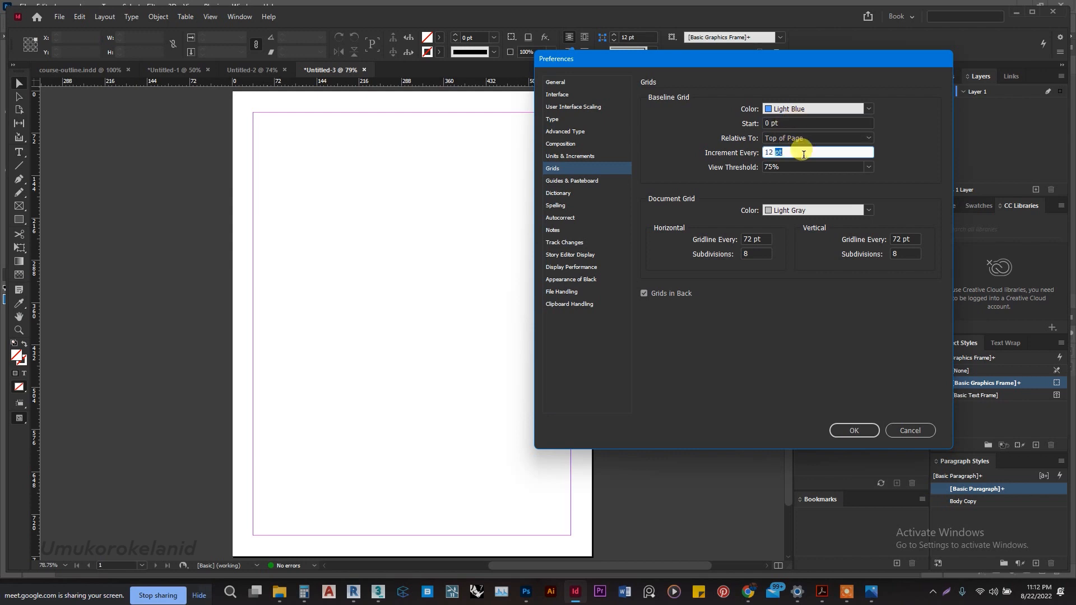
triple_click(803, 154)
text(1)
text(4)
Set the baseline grid's view threshold to 5% and its color to Gray, and apply the preferences
click(865, 164)
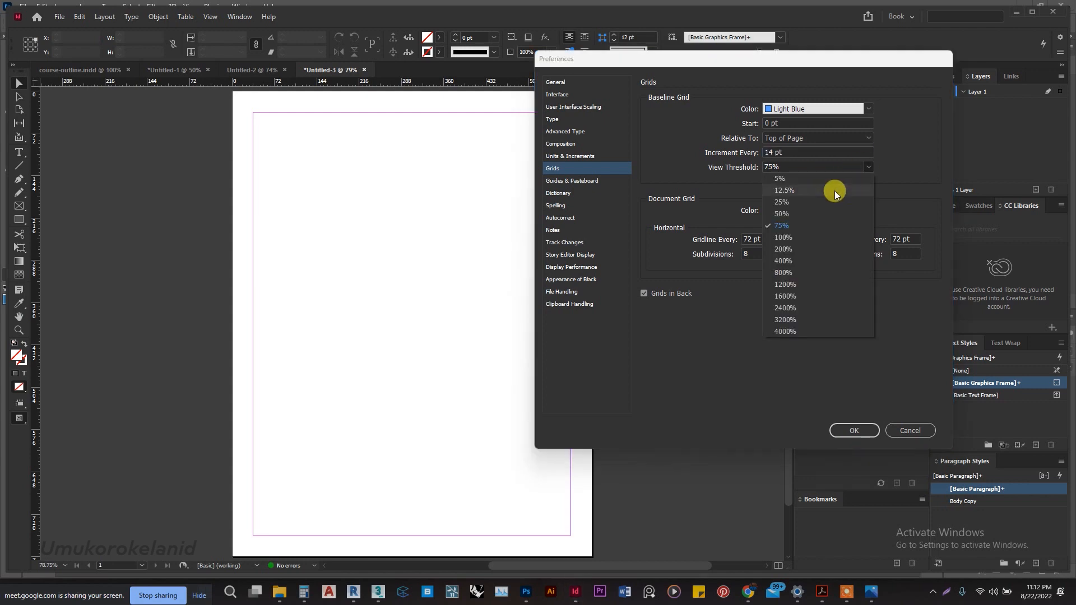
click(807, 183)
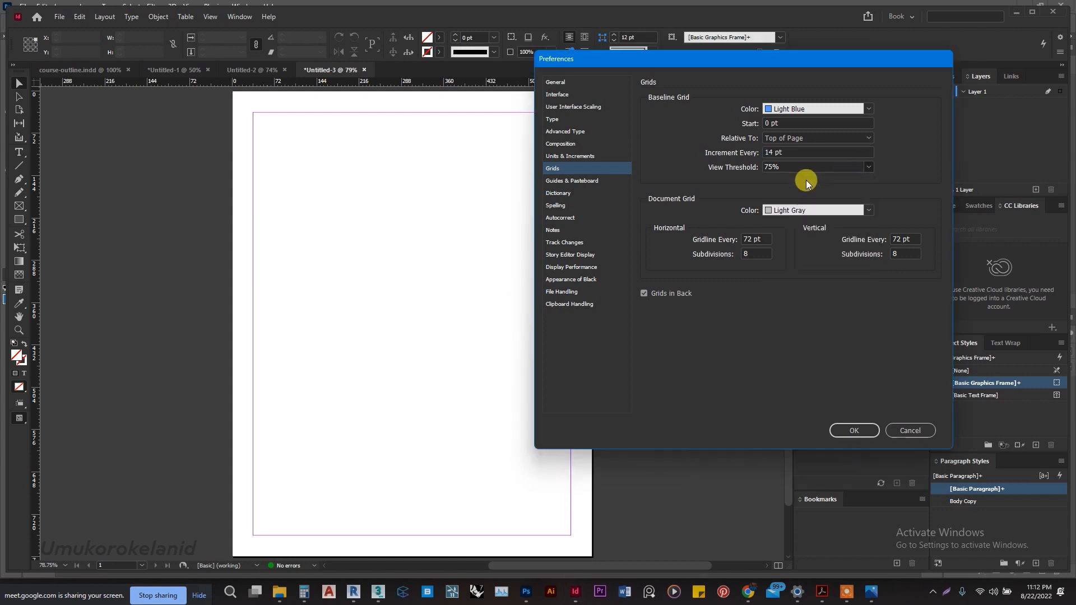
click(869, 109)
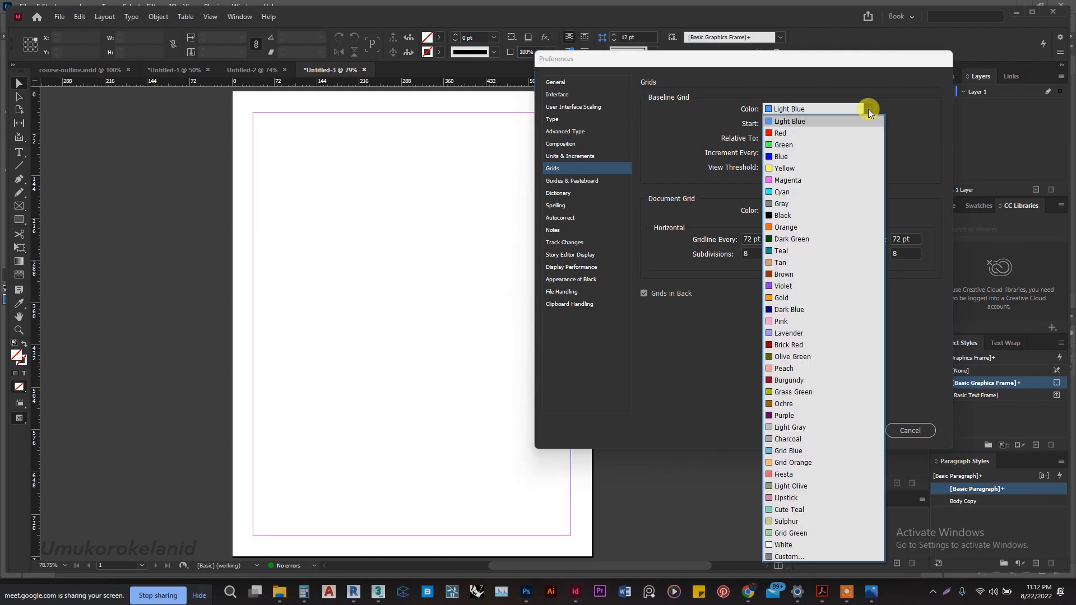
click(815, 206)
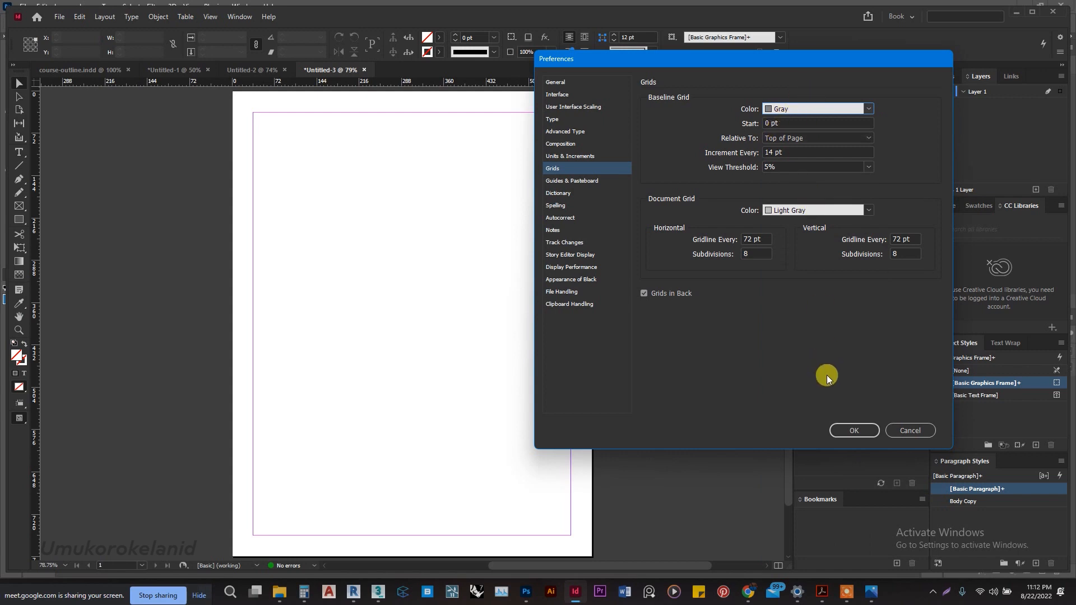
click(867, 432)
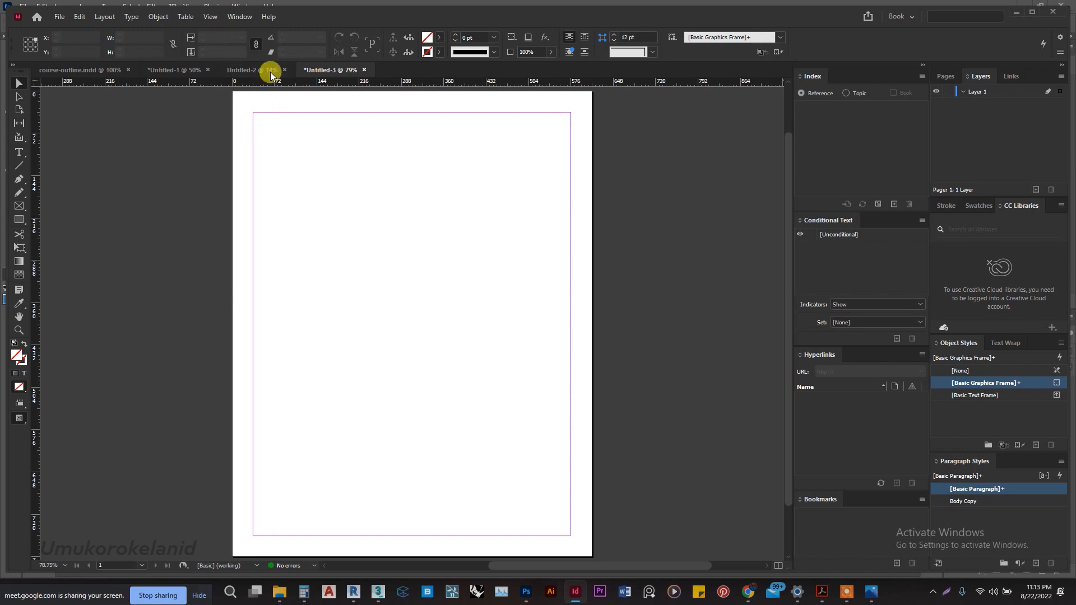
click(211, 18)
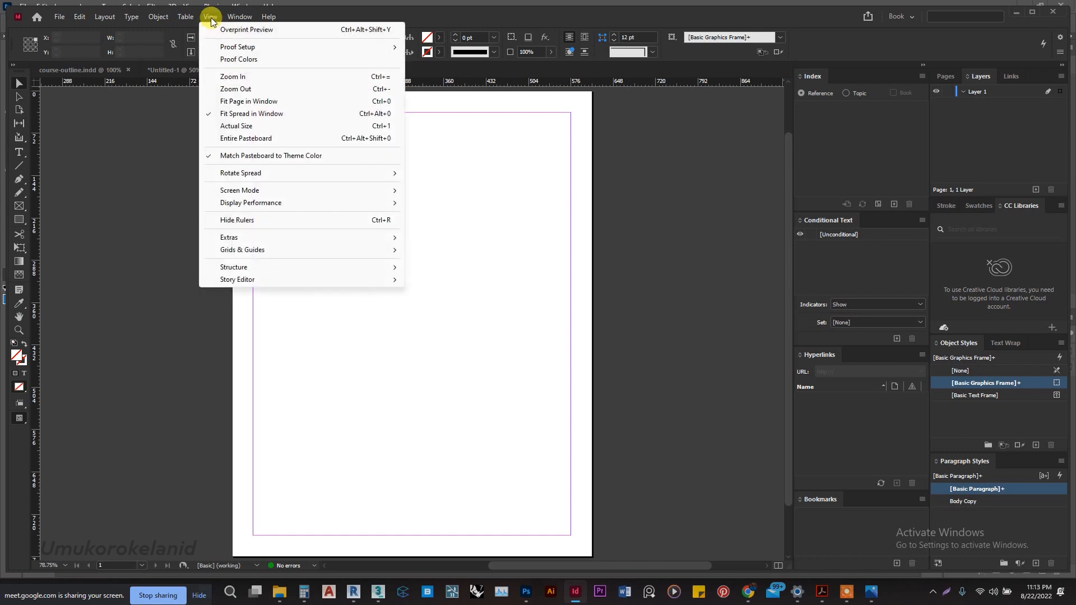
click(264, 222)
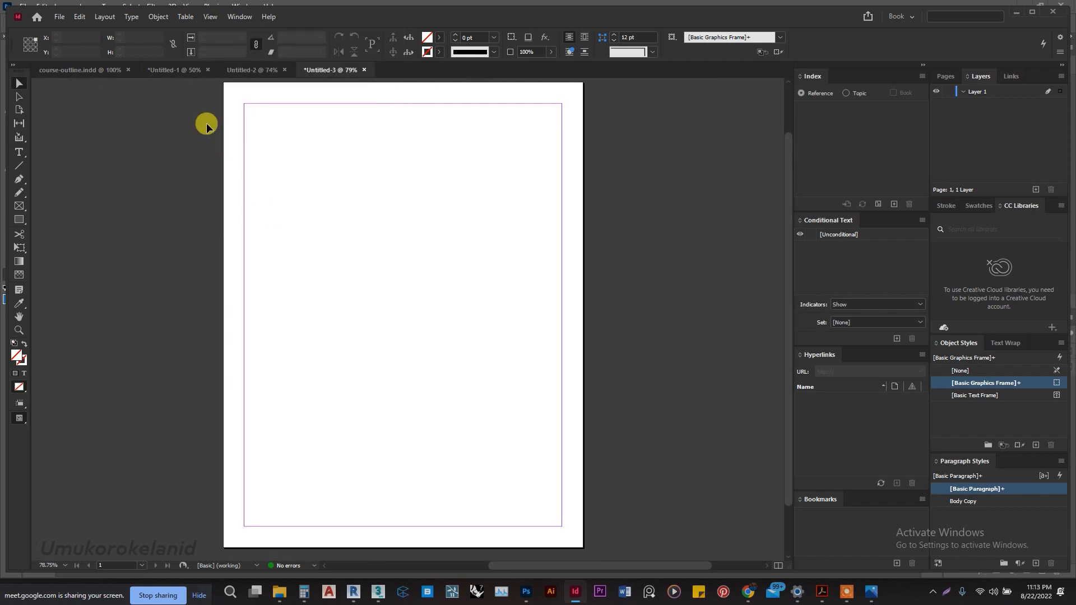
click(208, 18)
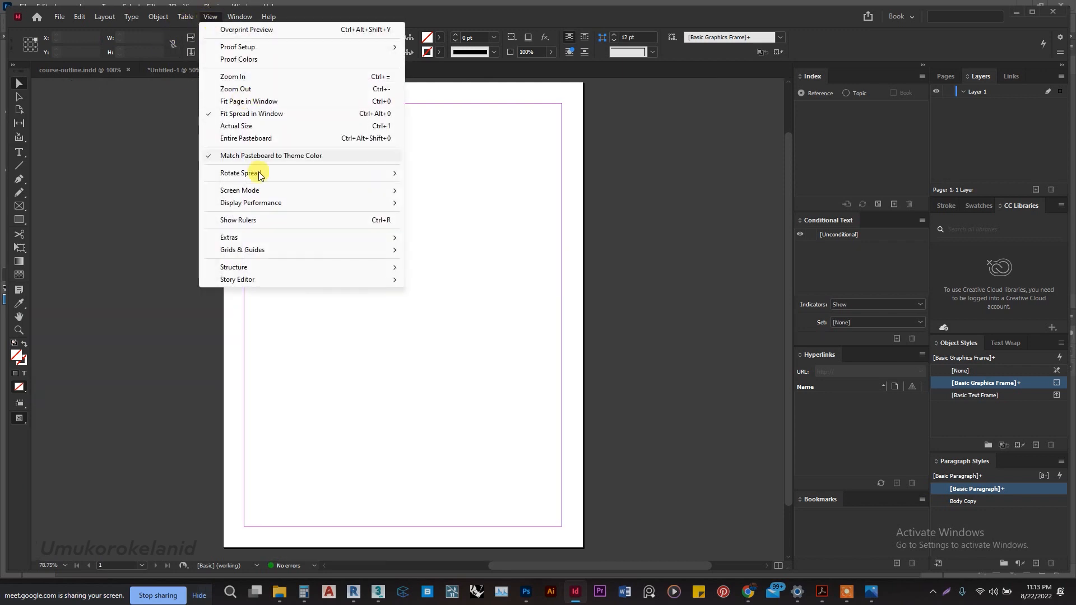
click(252, 222)
Show the baseline grid on the page
click(210, 17)
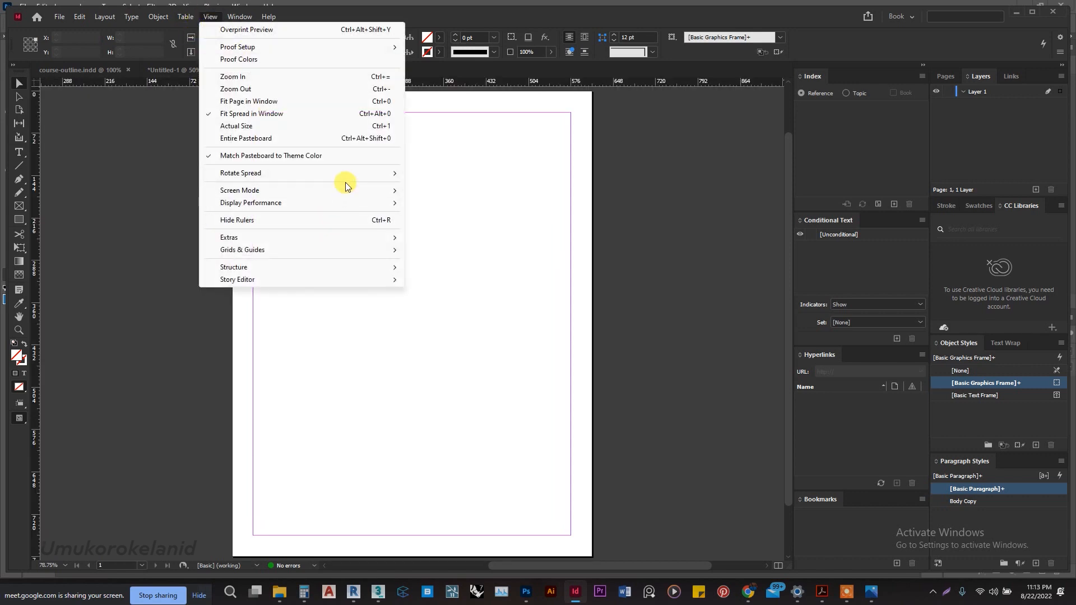
mouse_move(348, 194)
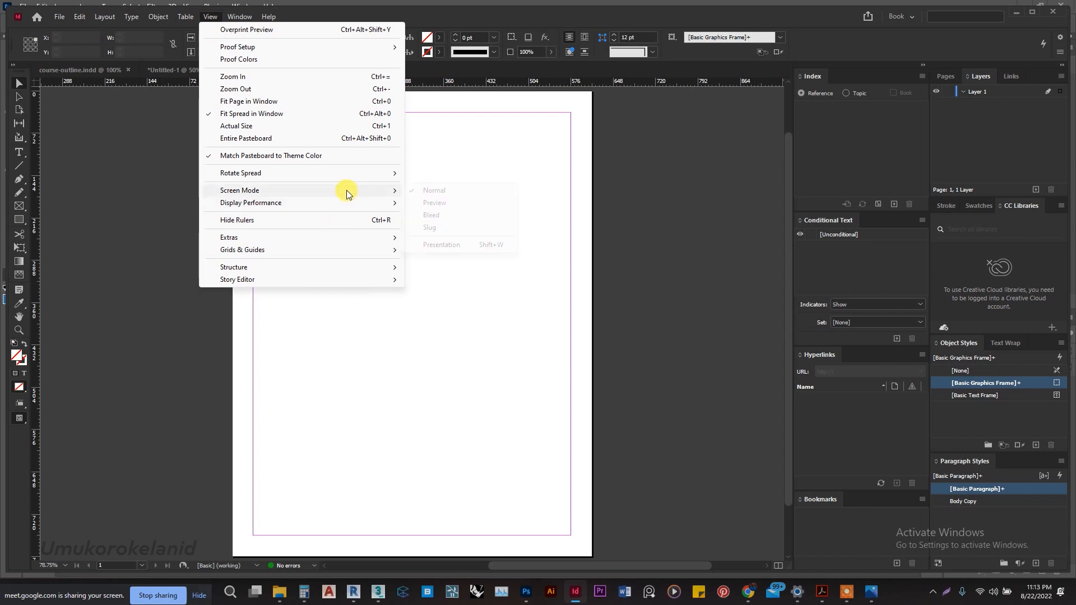
mouse_move(344, 251)
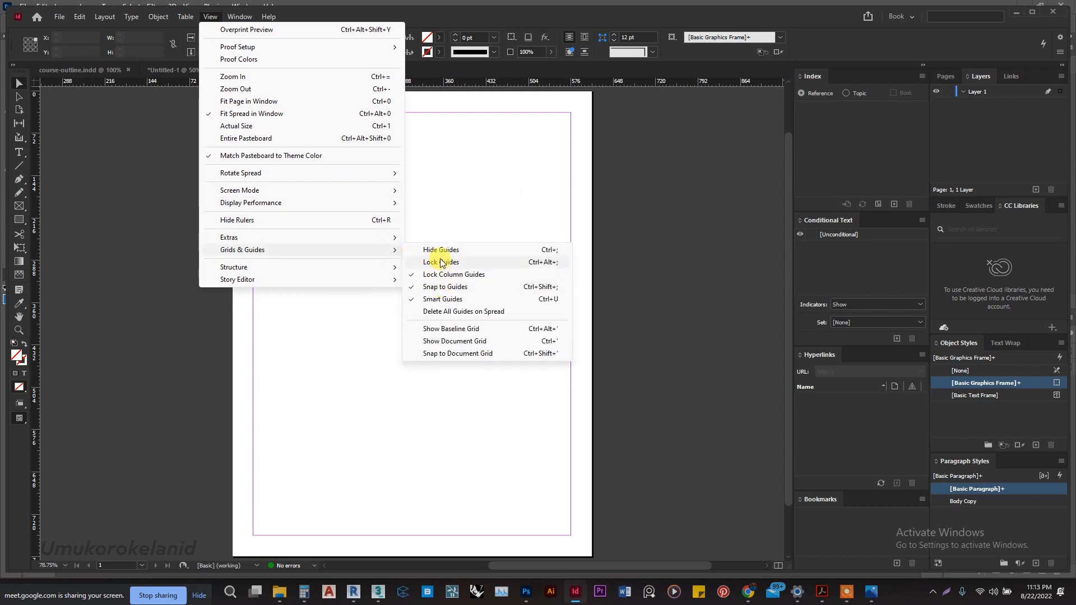
click(448, 332)
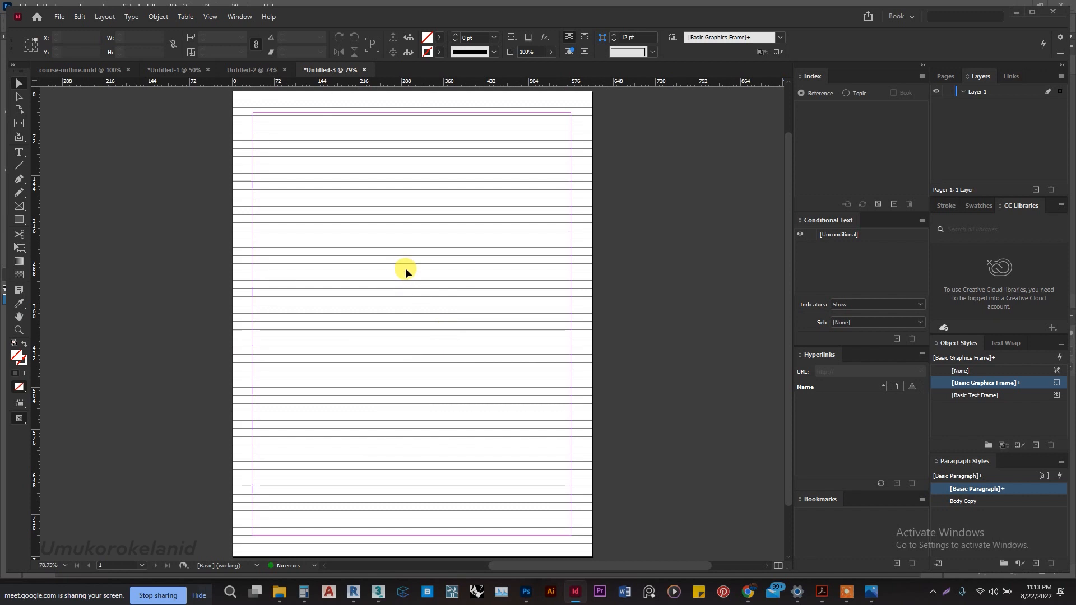
Examine how the baseline grid lines up with the page's top and bottom margins
scroll(398, 213, up, 1)
scroll(398, 213, down, 2)
scroll(398, 214, up, 2)
scroll(398, 214, down, 2)
scroll(398, 214, up, 1)
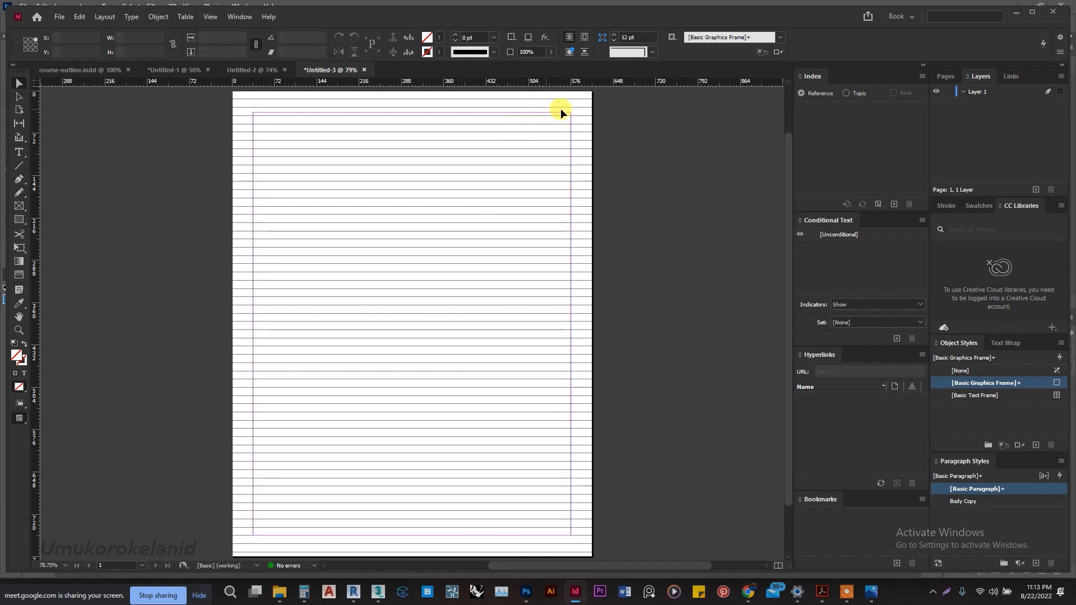
scroll(564, 111, up, 8)
scroll(597, 199, down, 8)
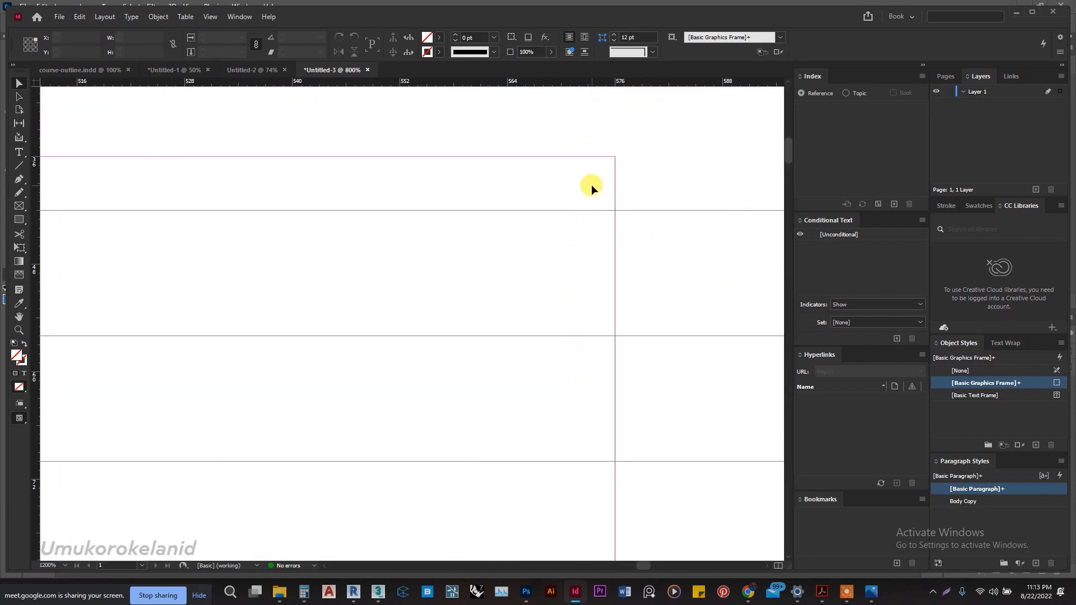
scroll(591, 184, down, 5)
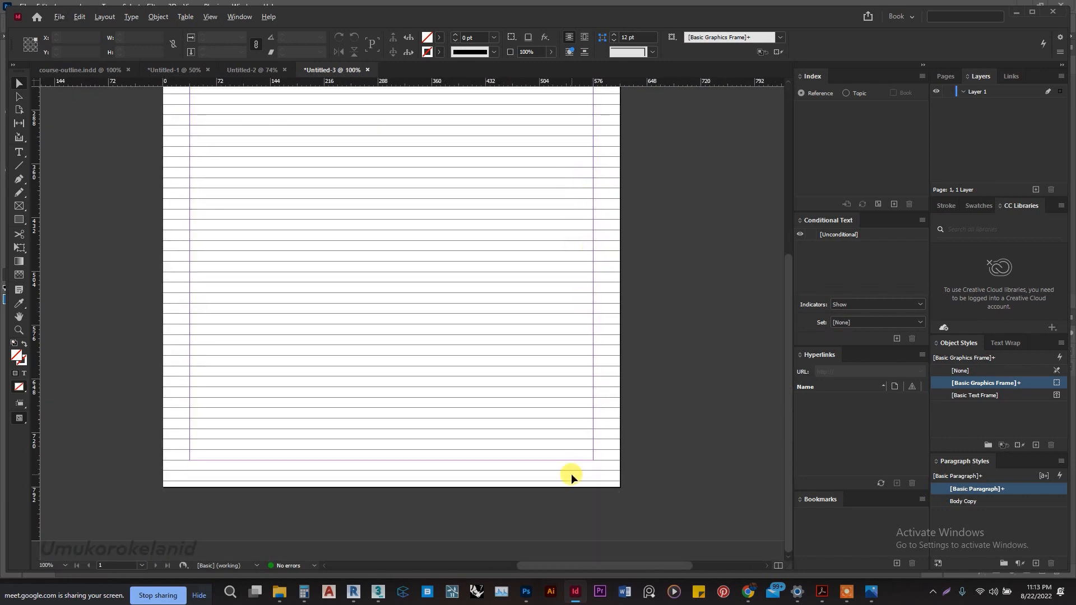
scroll(570, 473, up, 8)
scroll(603, 282, down, 5)
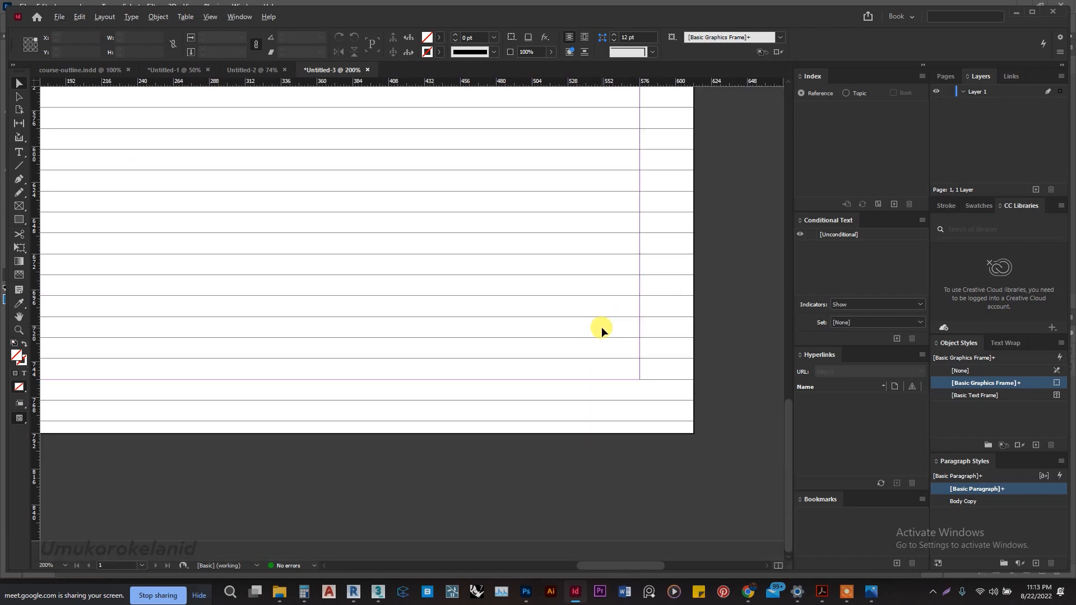
scroll(601, 328, down, 4)
scroll(587, 267, up, 2)
scroll(527, 241, down, 2)
scroll(524, 211, up, 1)
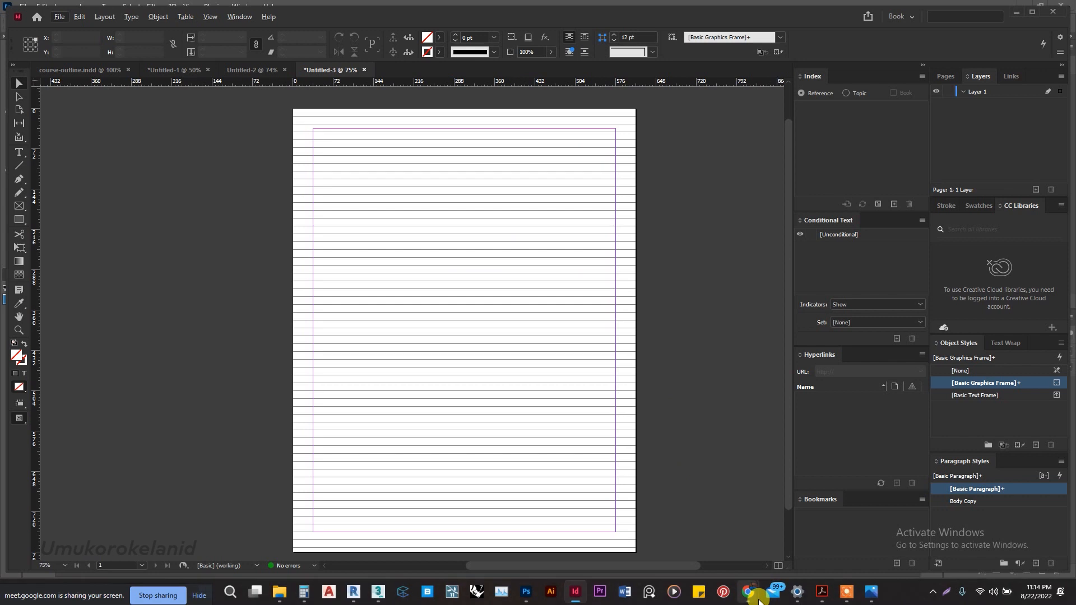
mouse_move(748, 593)
click(697, 552)
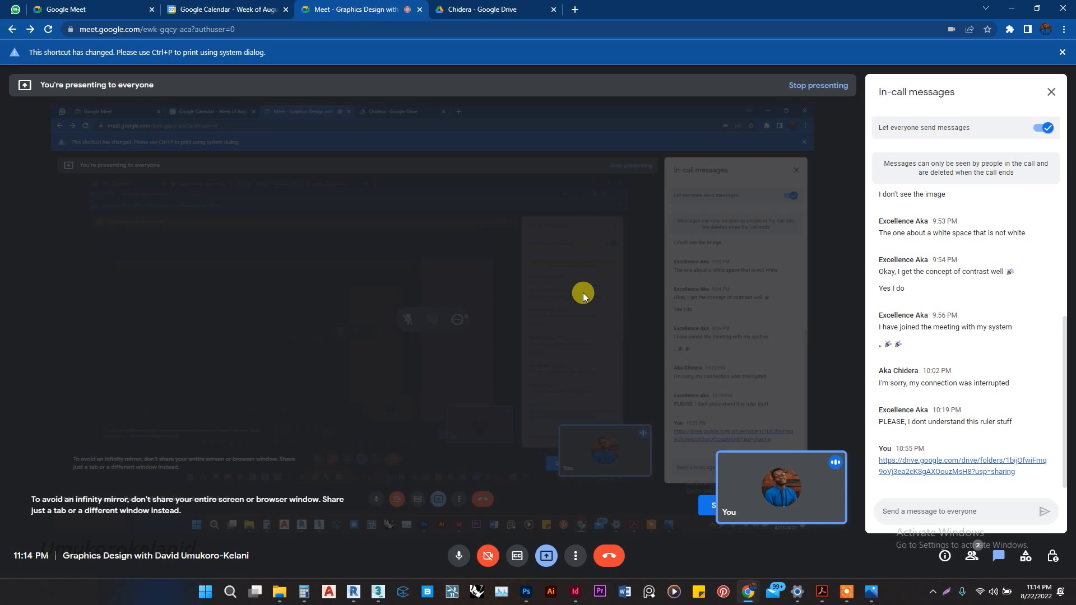
click(575, 591)
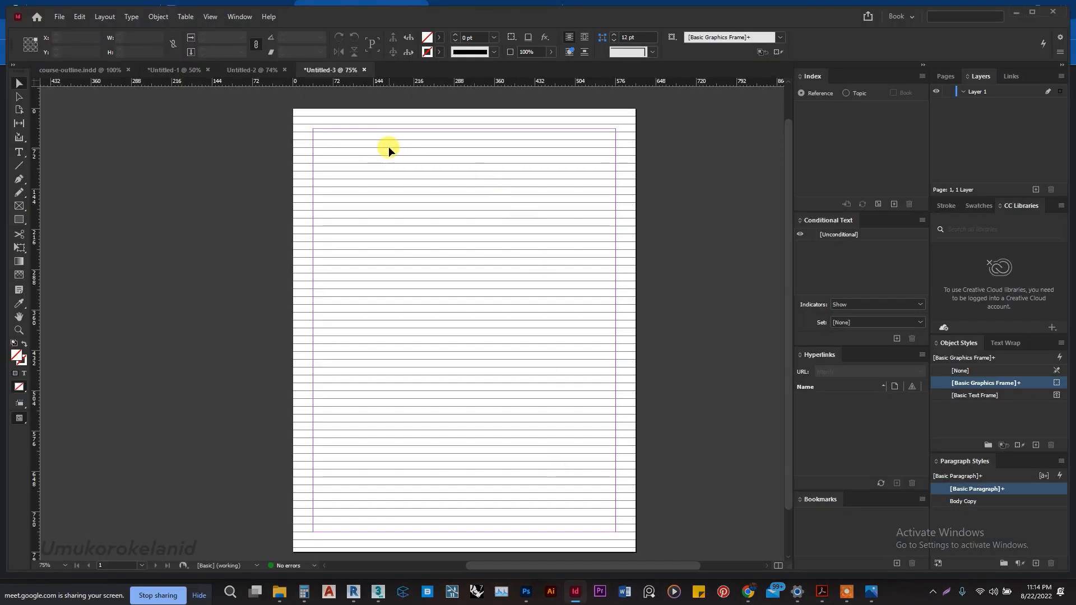
Open the page's margins and columns settings and link the four margin values so they change together
click(209, 18)
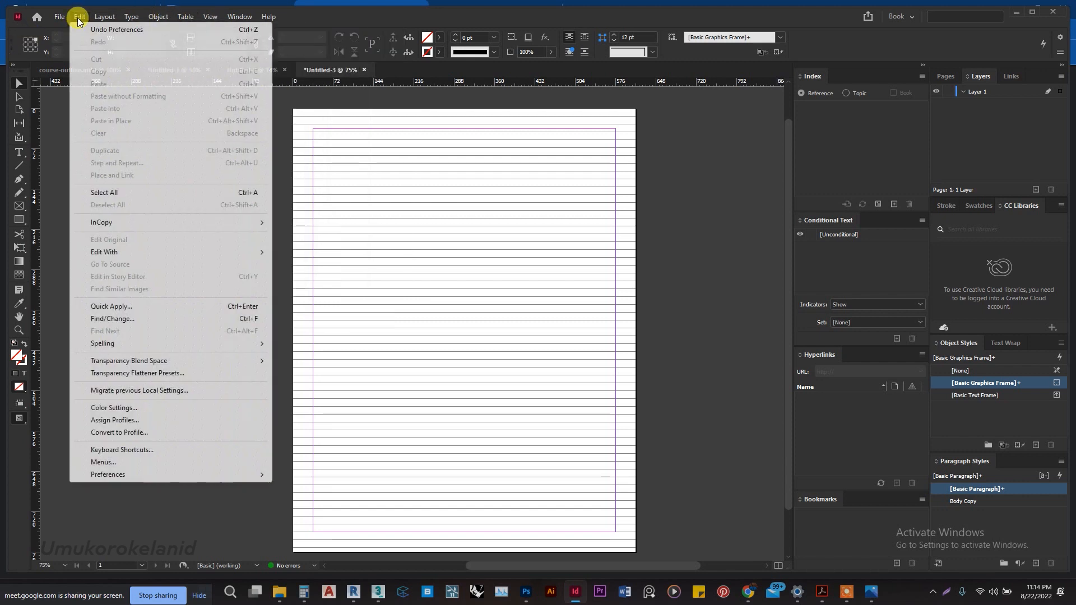
mouse_move(105, 25)
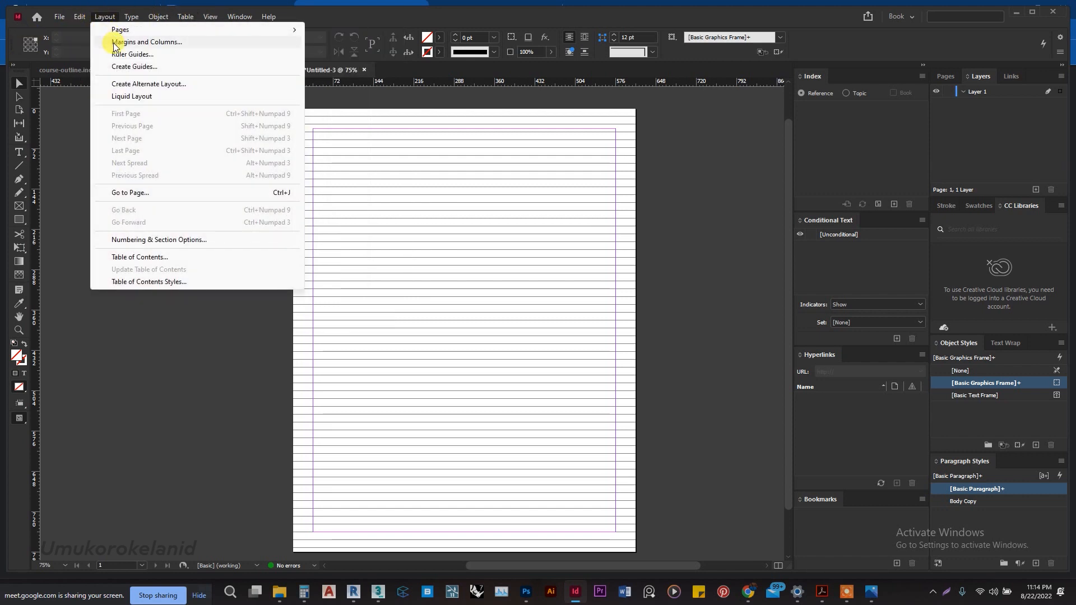
click(115, 43)
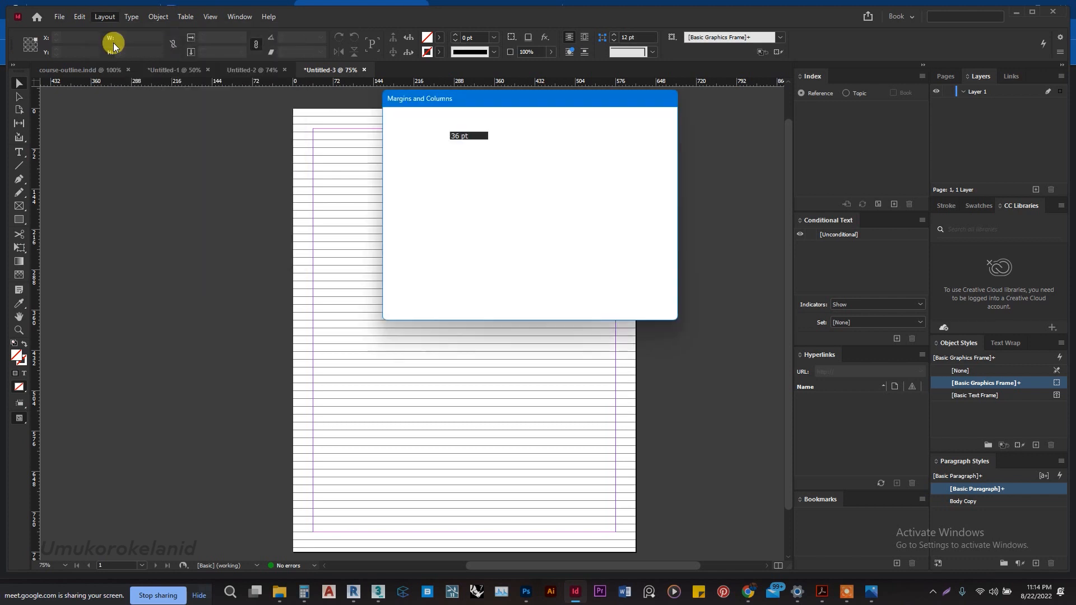
drag(469, 100, 704, 82)
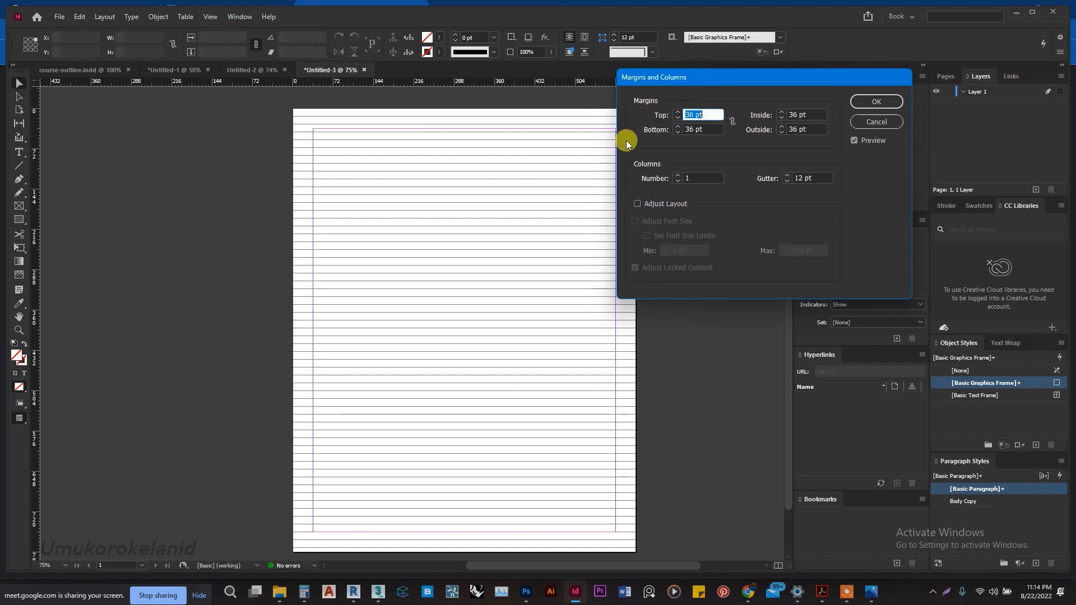
click(734, 126)
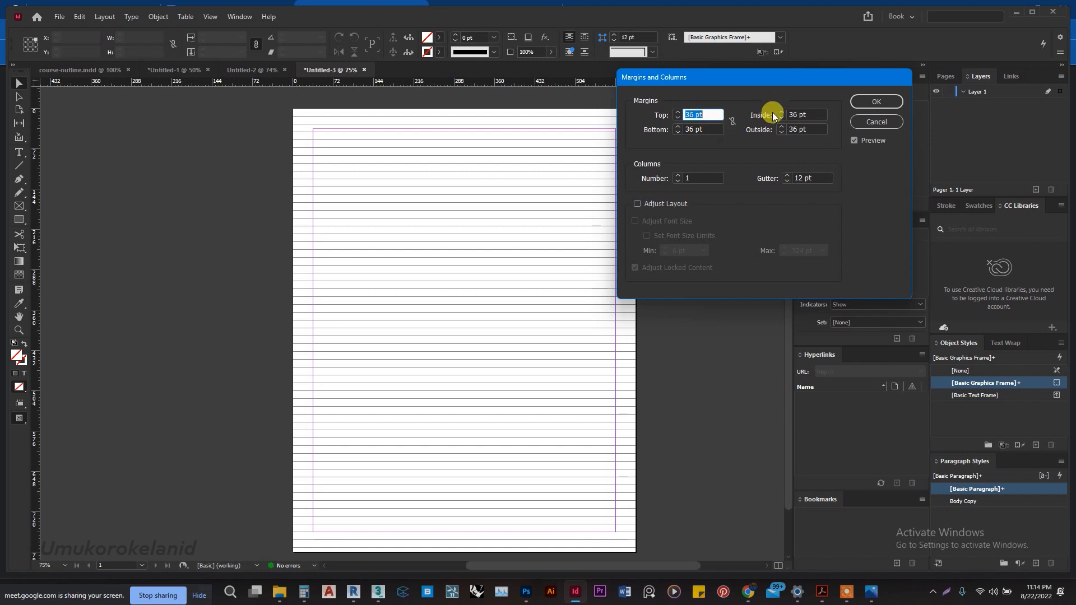
click(731, 123)
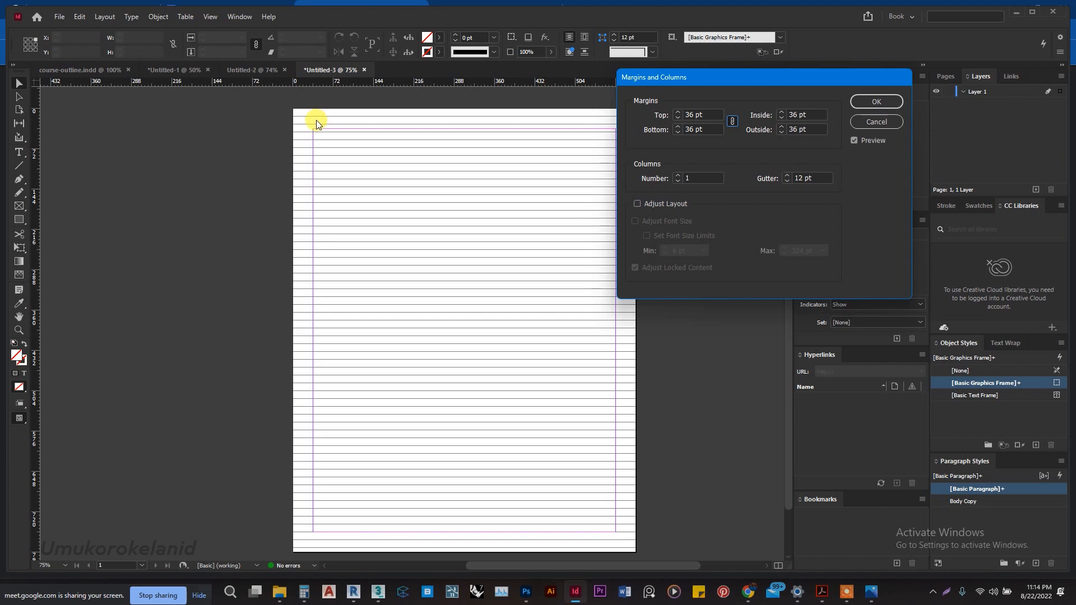
Set all four page margins to 14pt*3, compare the page with the preview off and on, and apply the change
click(705, 115)
double_click(704, 115)
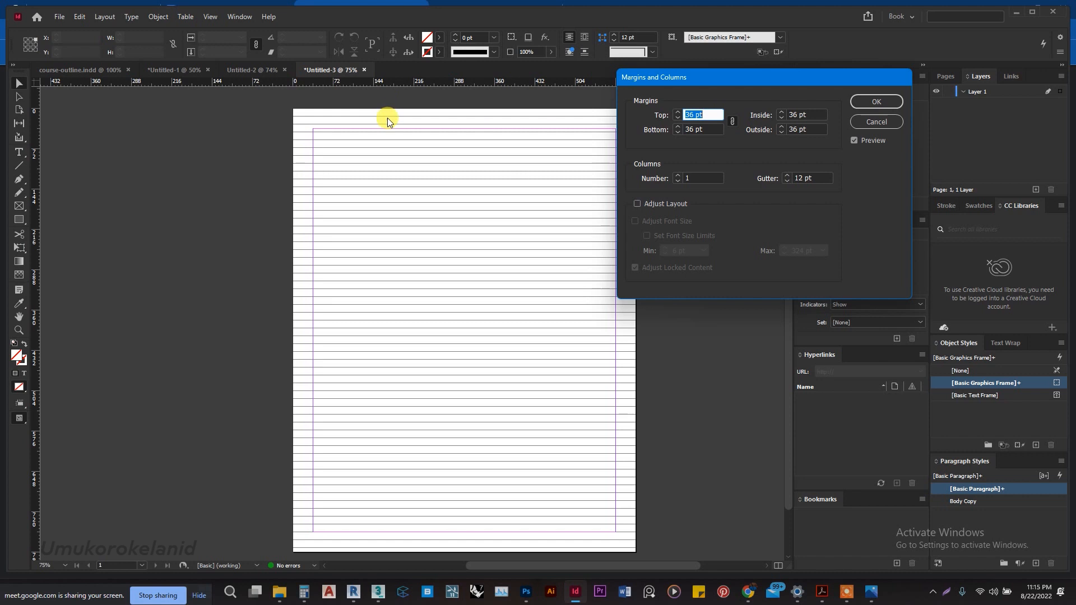
text(14 p)
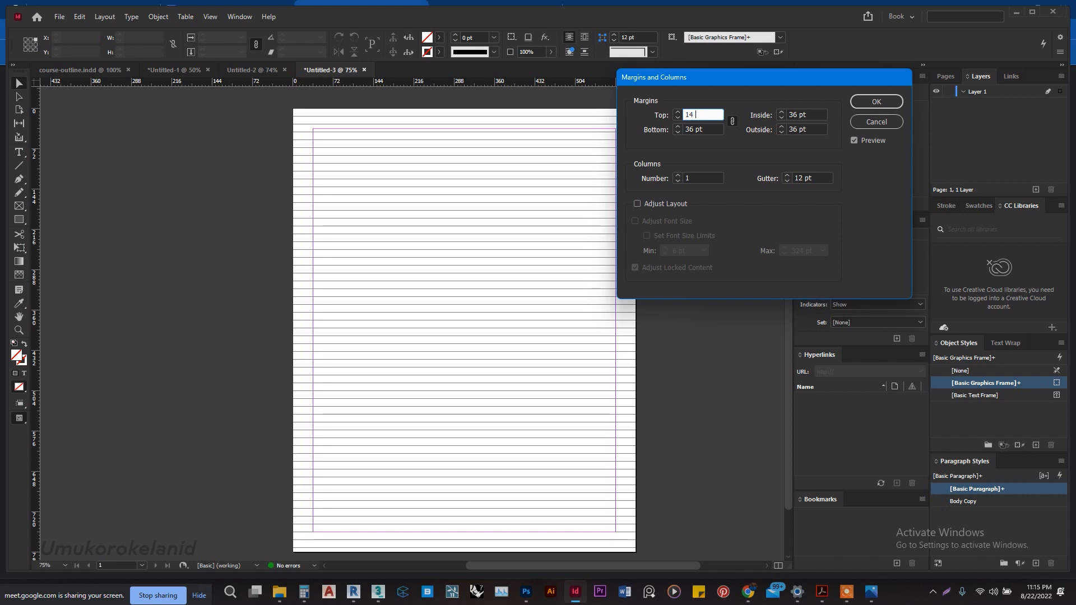
key(BackSpace)
key(BackSpace)
text(14pt*3)
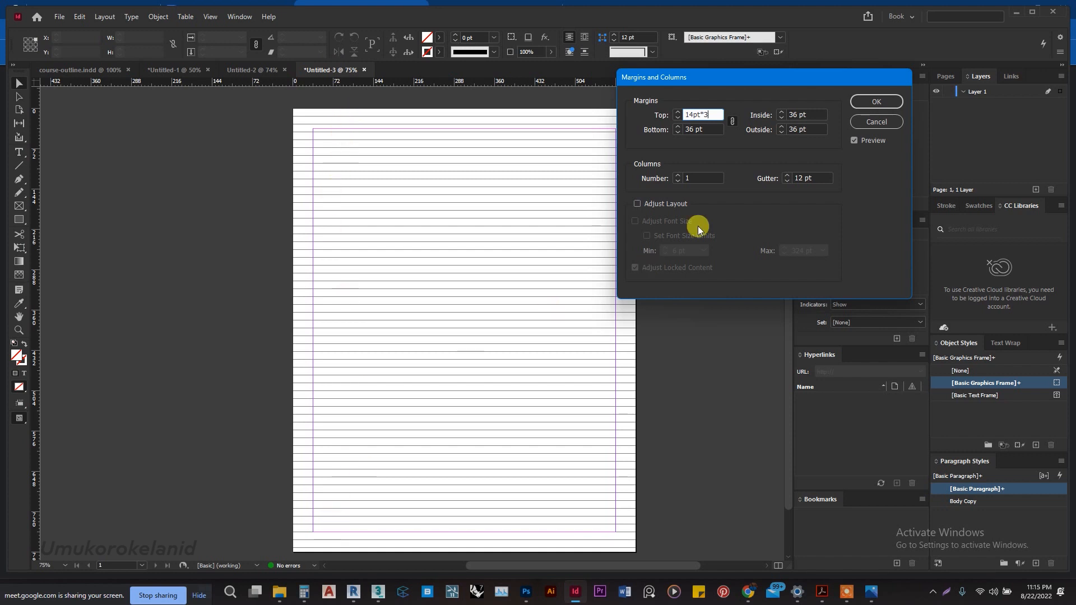
click(706, 129)
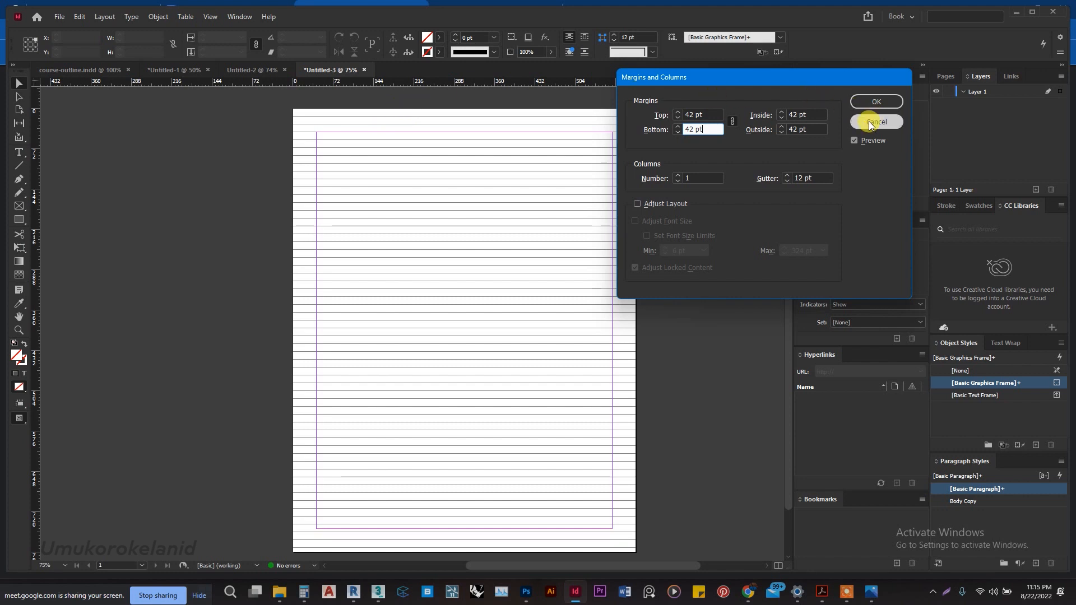
click(858, 144)
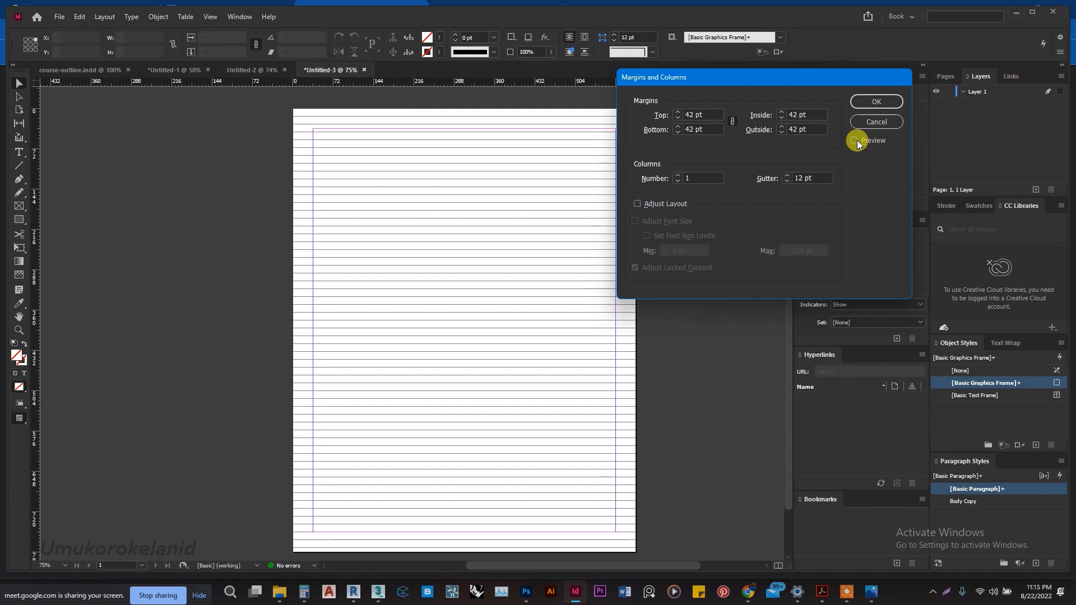
click(856, 141)
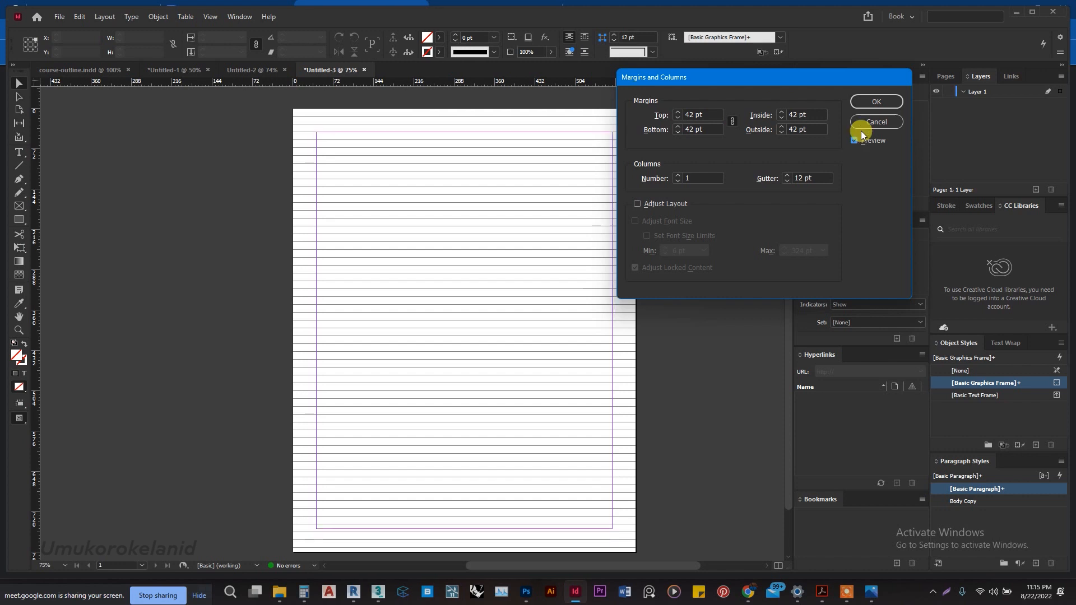
click(874, 101)
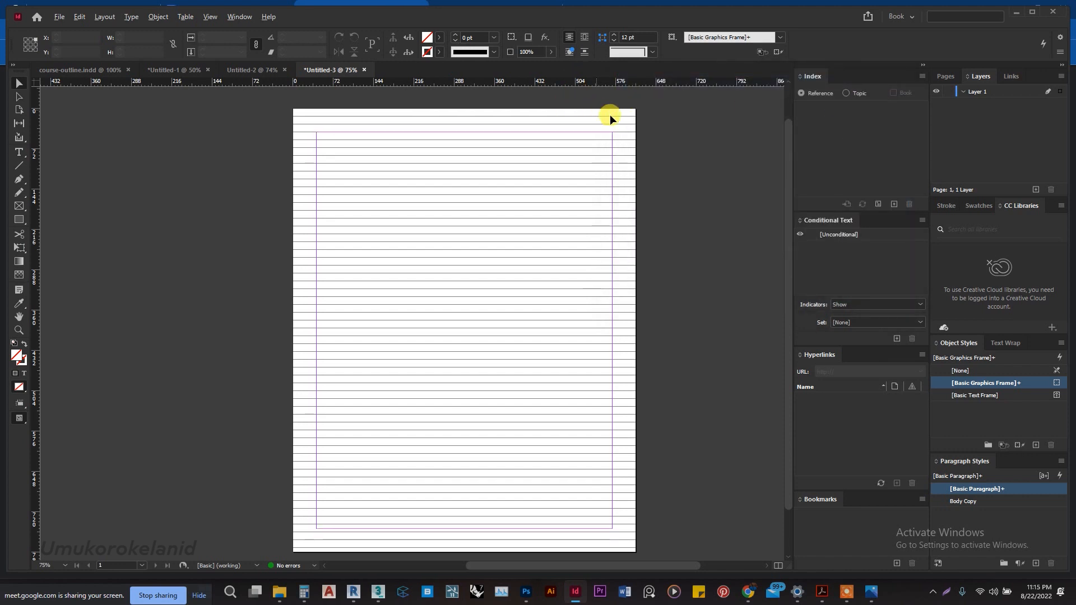
Examine how the top and bottom page margins line up with the baseline grid
scroll(597, 109, up, 3)
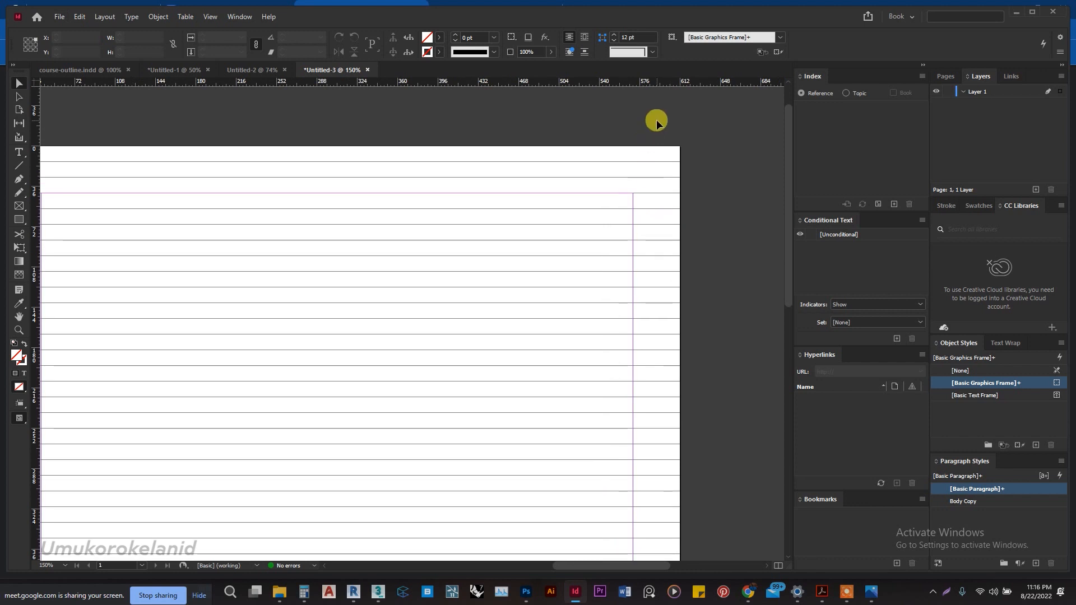
scroll(671, 156, down, 3)
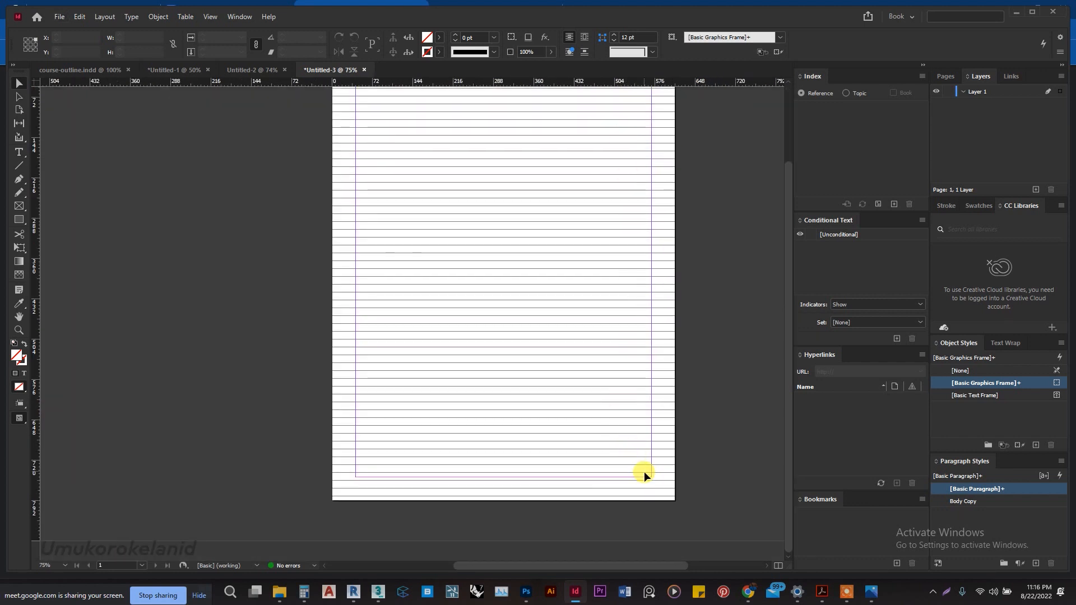
scroll(644, 472, up, 8)
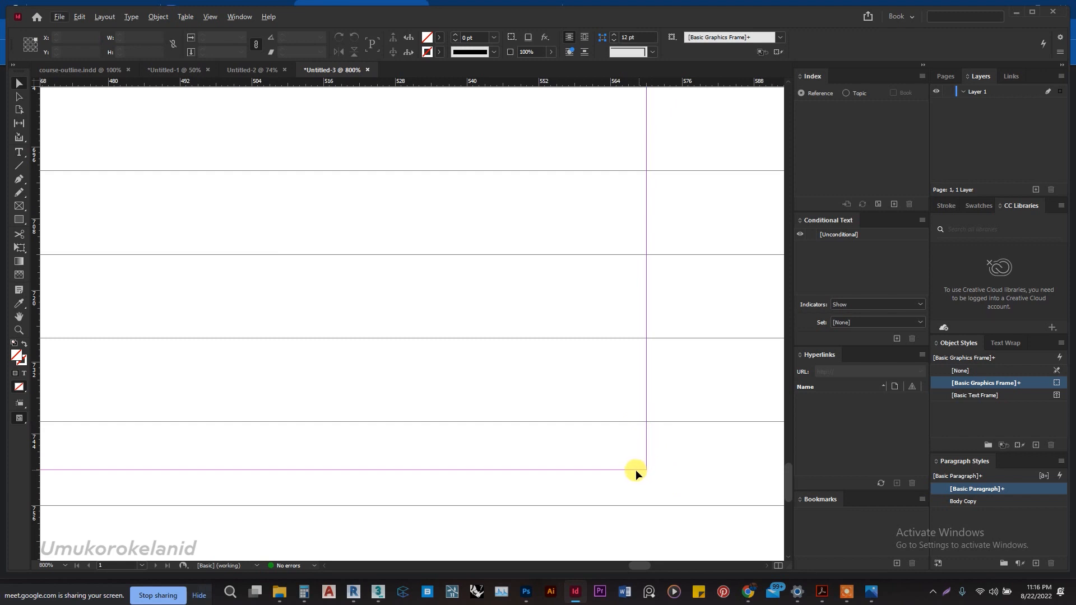
scroll(636, 420, down, 3)
scroll(634, 352, down, 1)
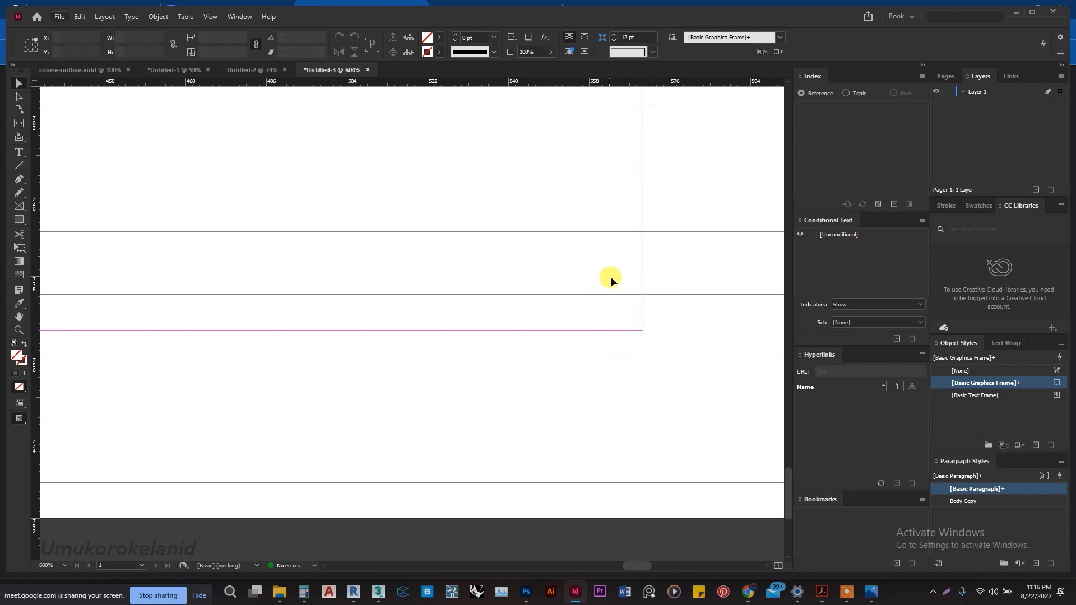
scroll(622, 297, up, 3)
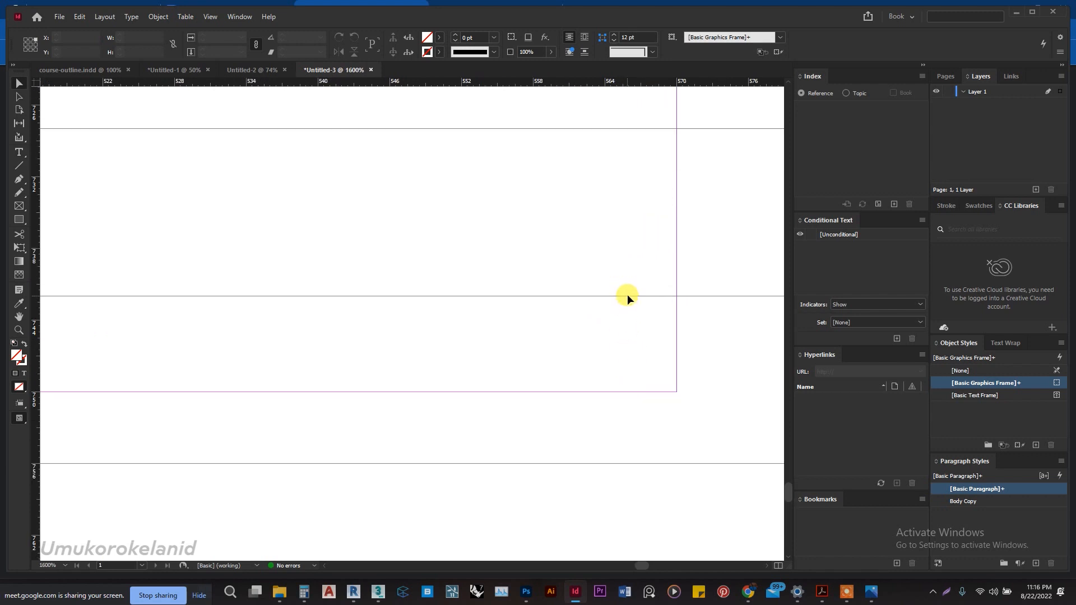
scroll(607, 409, down, 1)
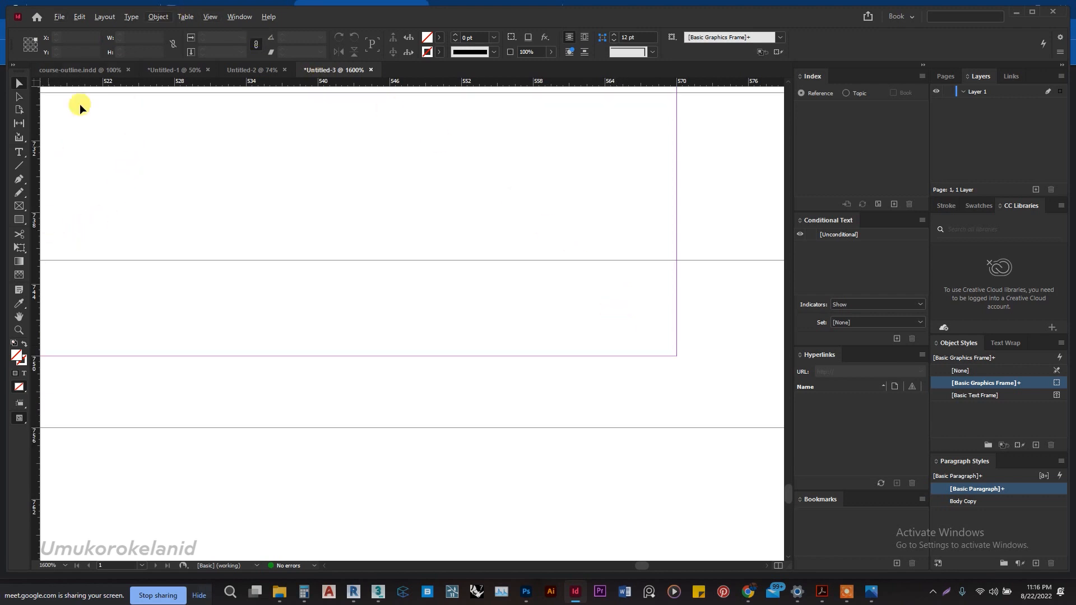
Show the Info panel and move it clear of the page's bottom margin line
click(159, 17)
click(240, 16)
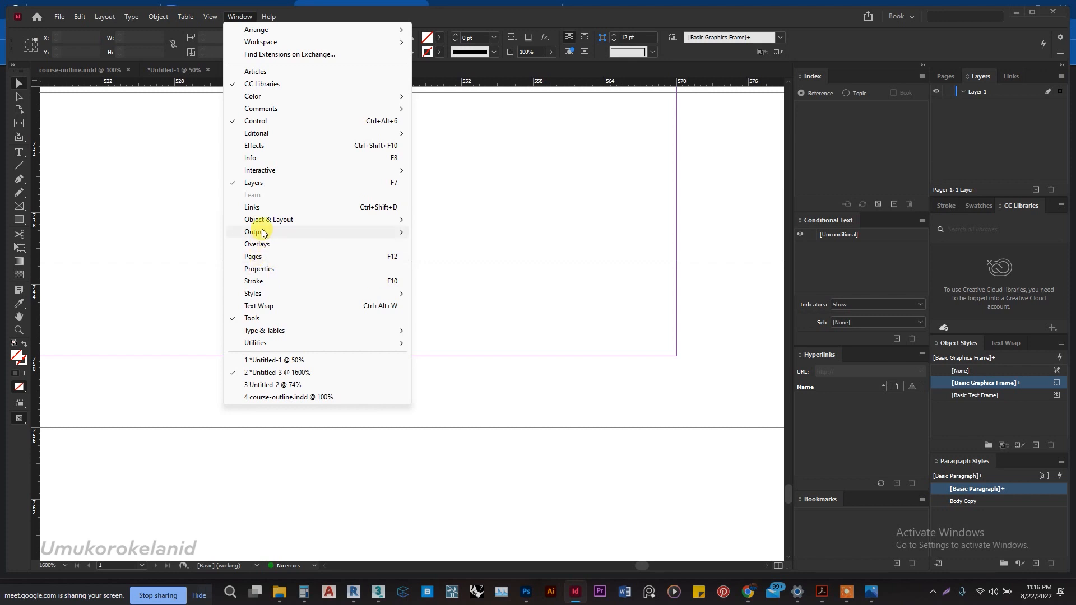
click(258, 158)
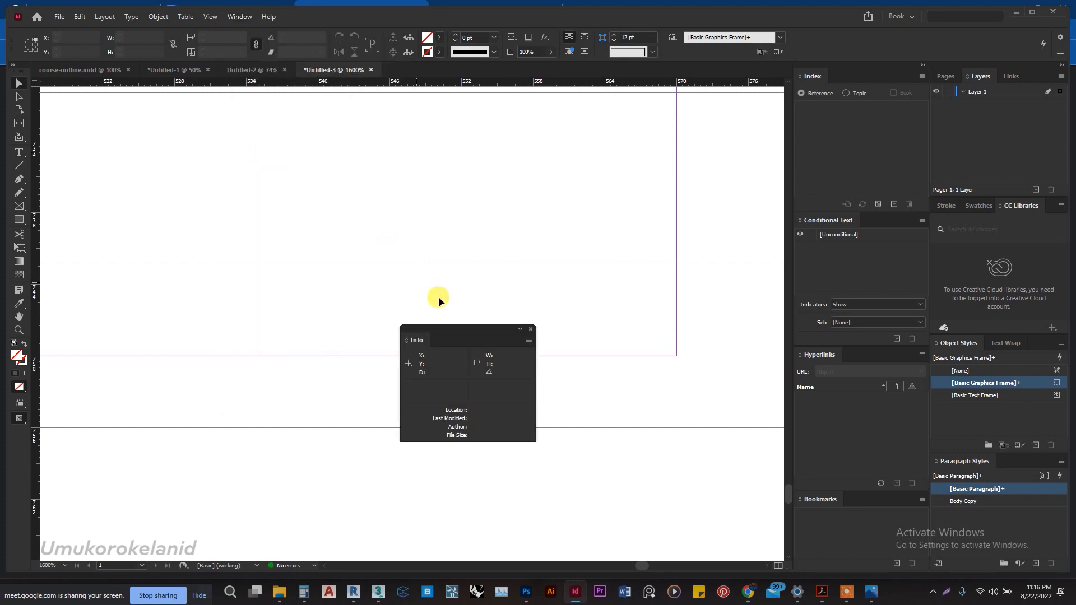
scroll(468, 224, down, 2)
drag(458, 331, 680, 375)
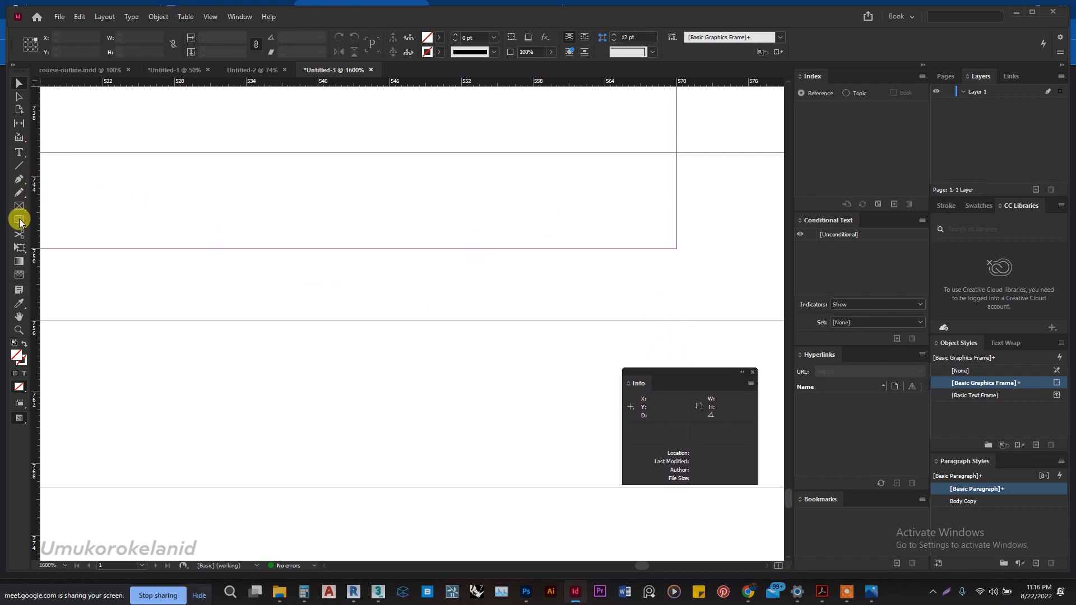
Draw two rectangles, about 3.65 × 6 pt and 4.1 × 6 pt, spanning the gap between the bottom margin and the grid line below
click(20, 221)
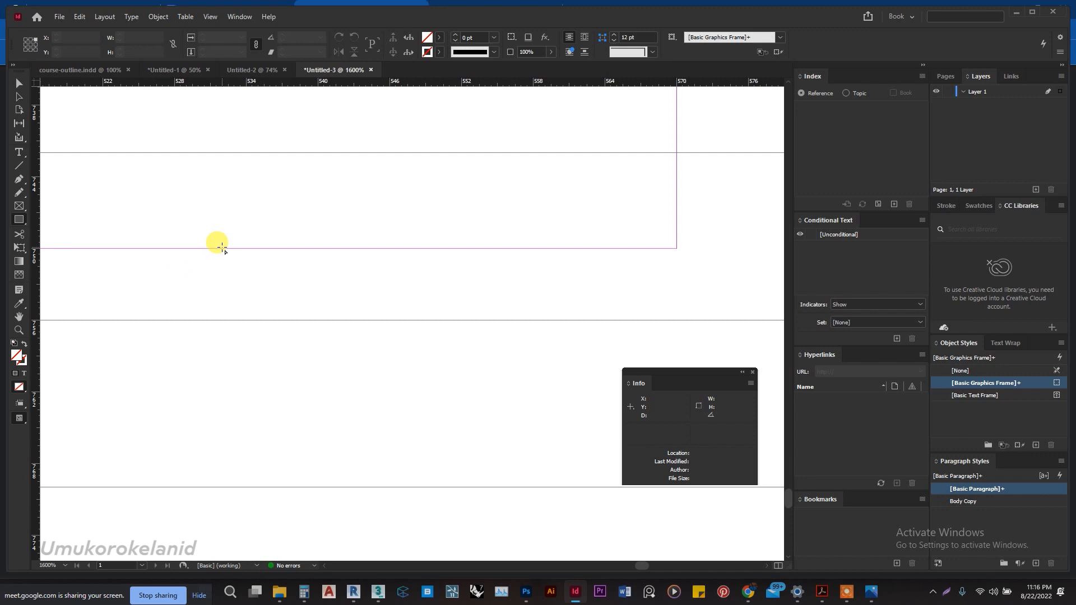
drag(223, 248, 267, 320)
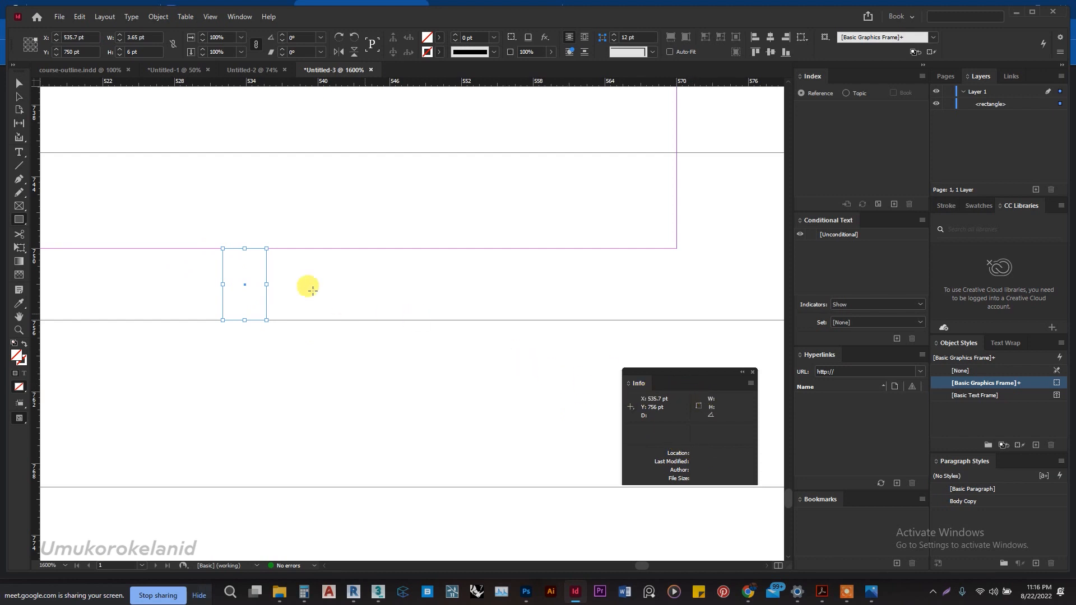
click(19, 84)
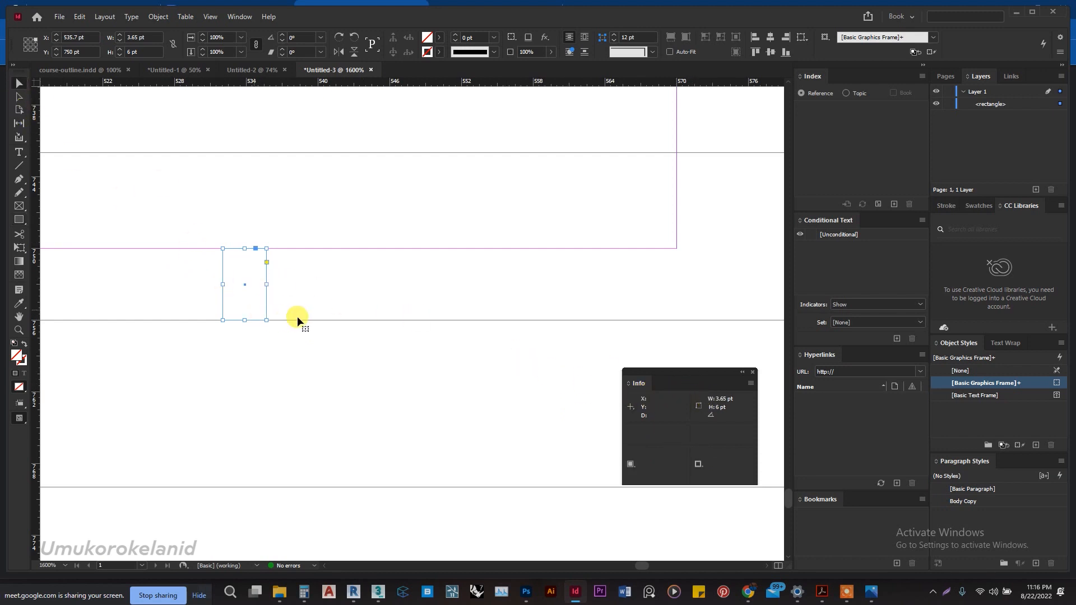
drag(317, 218, 201, 376)
click(194, 210)
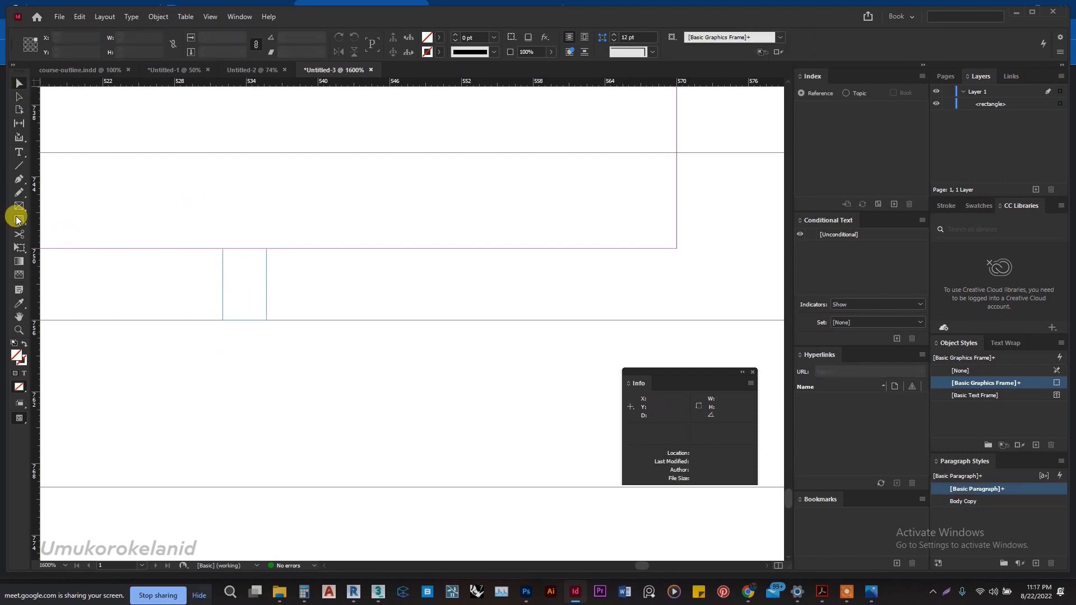
click(15, 219)
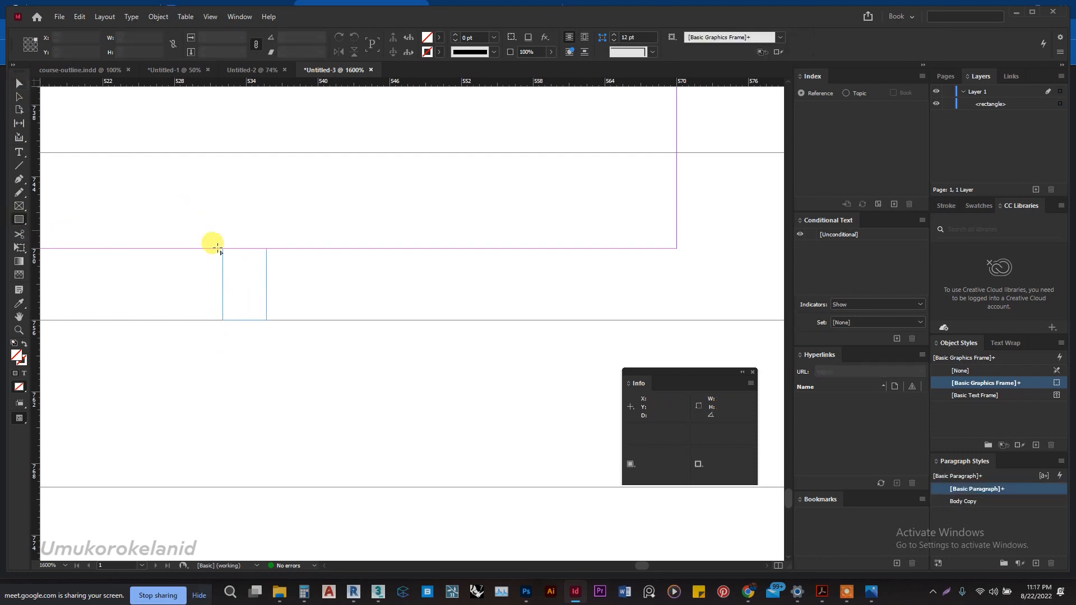
drag(335, 248, 385, 321)
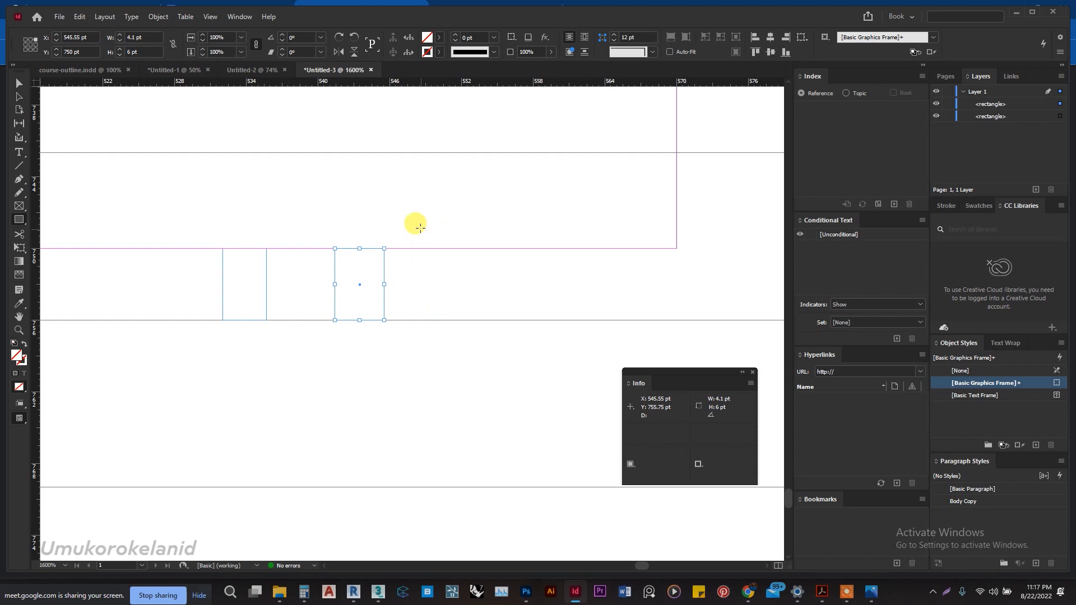
Delete both measuring rectangles below the bottom margin
click(20, 84)
key(ctrl+a)
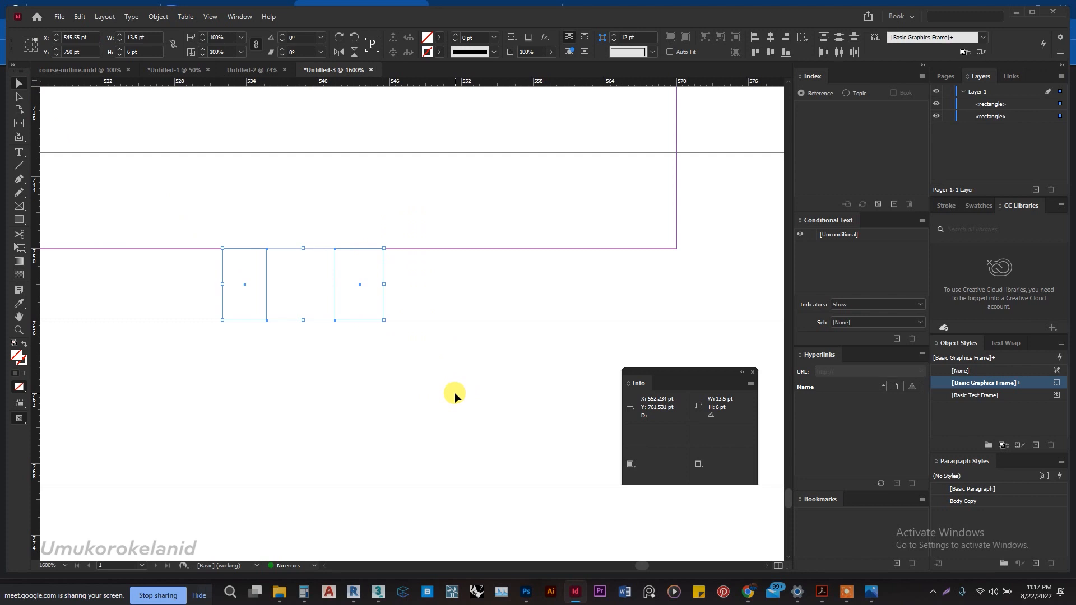
key(Delete)
Try a bottom page margin of 42 pt + 6 pt, unlinked from the other margins
scroll(513, 368, down, 1)
scroll(469, 387, up, 2)
scroll(469, 387, down, 4)
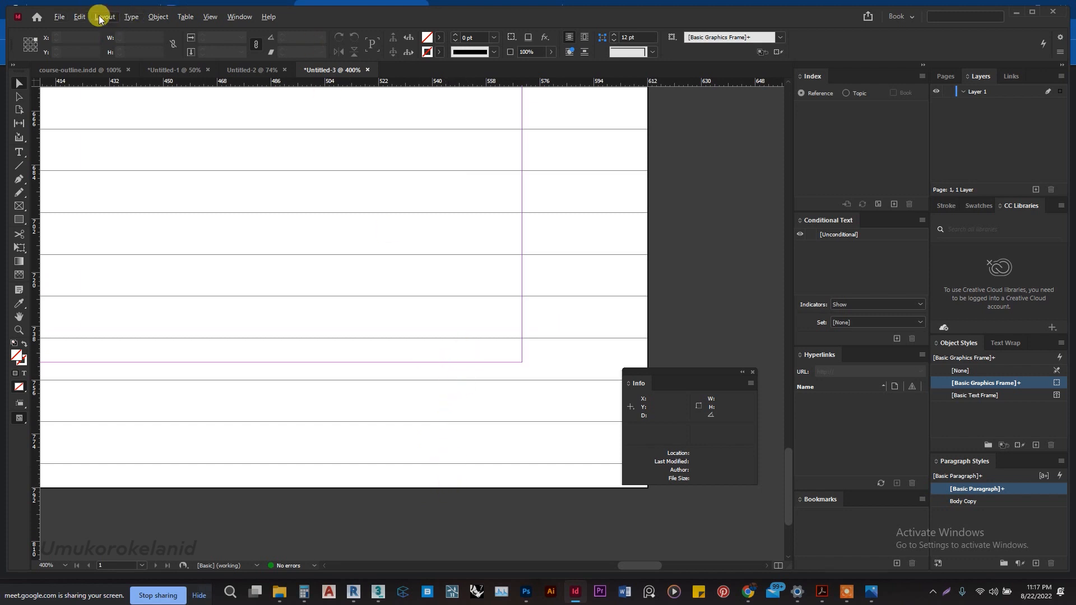
click(79, 15)
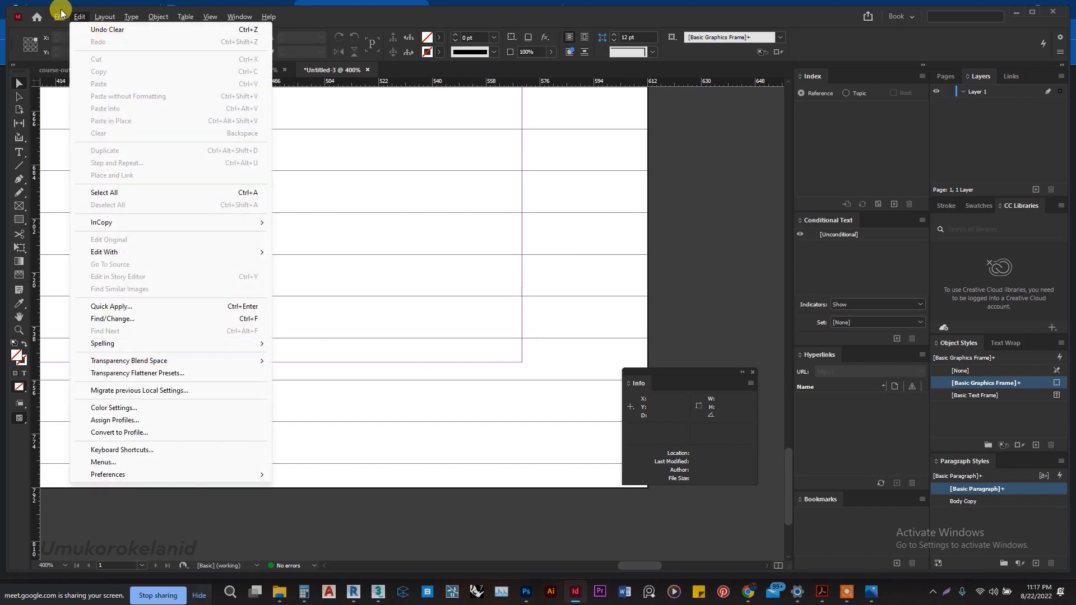
mouse_move(112, 17)
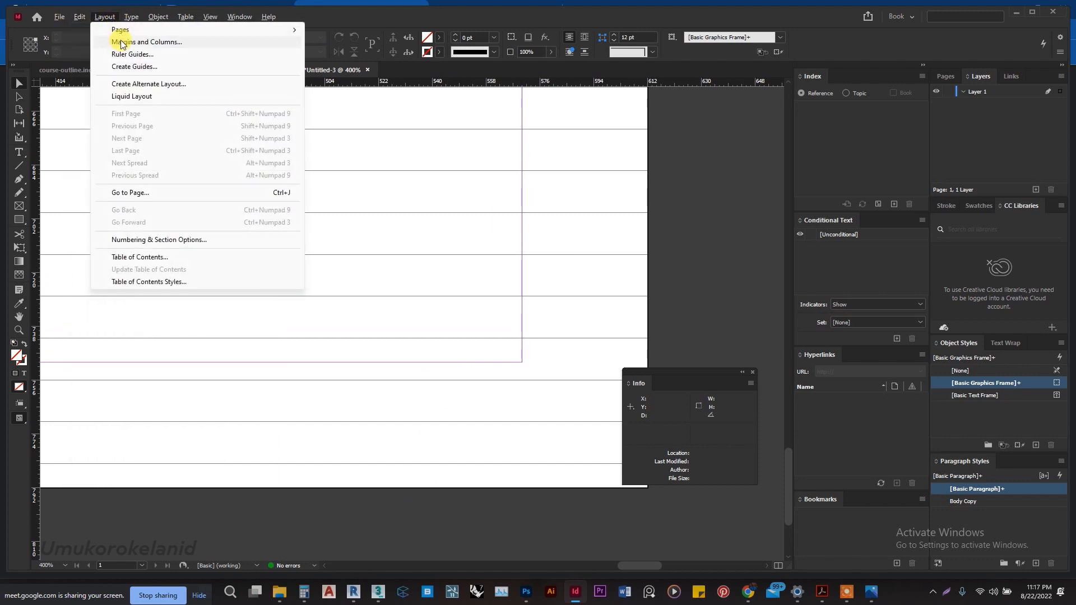
click(121, 42)
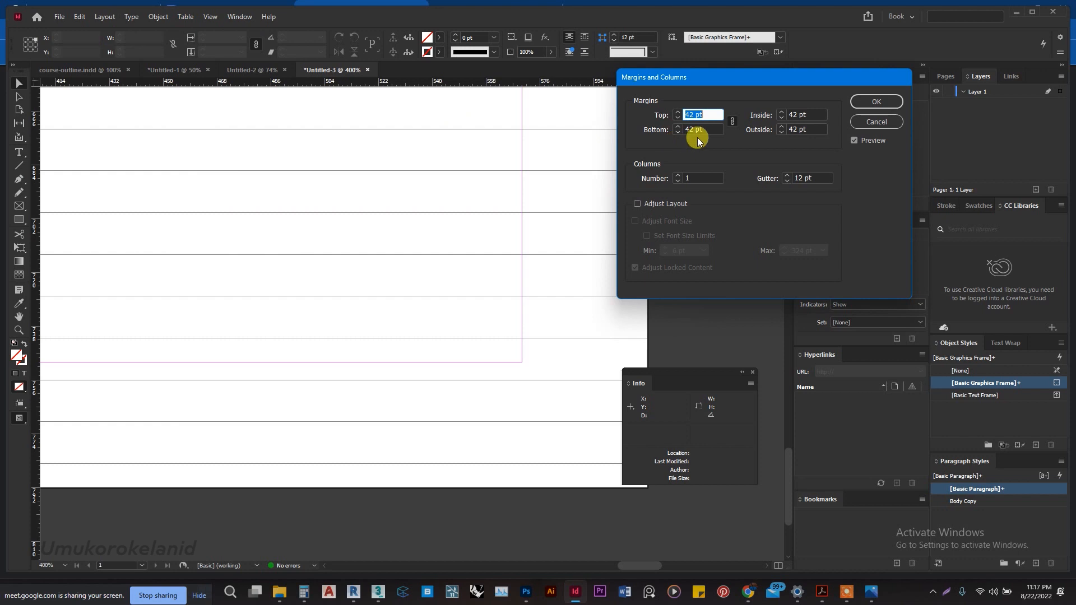
click(732, 121)
click(712, 131)
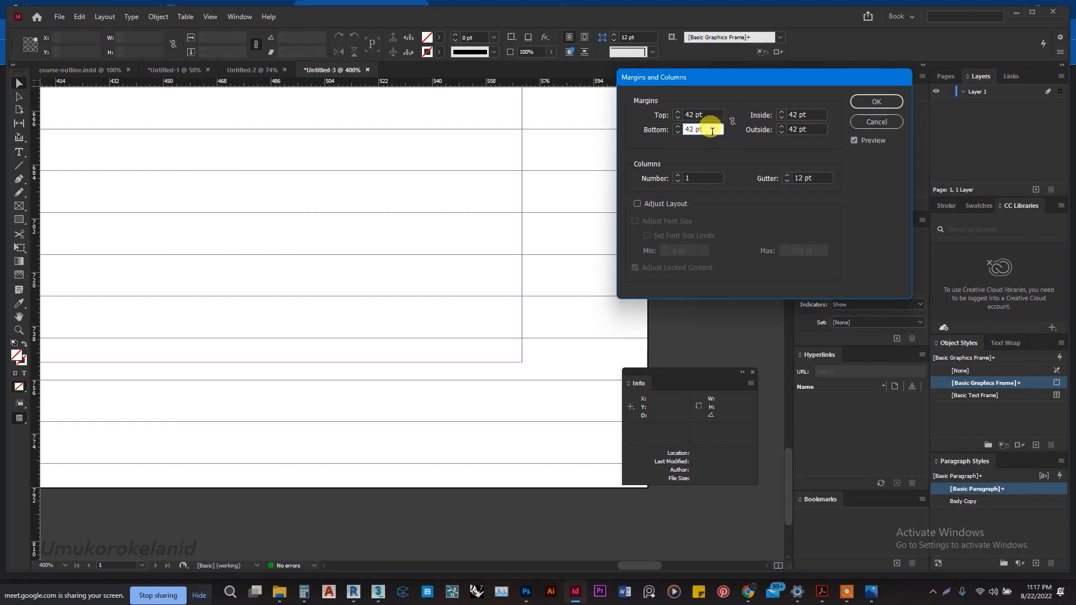
text(+6pt)
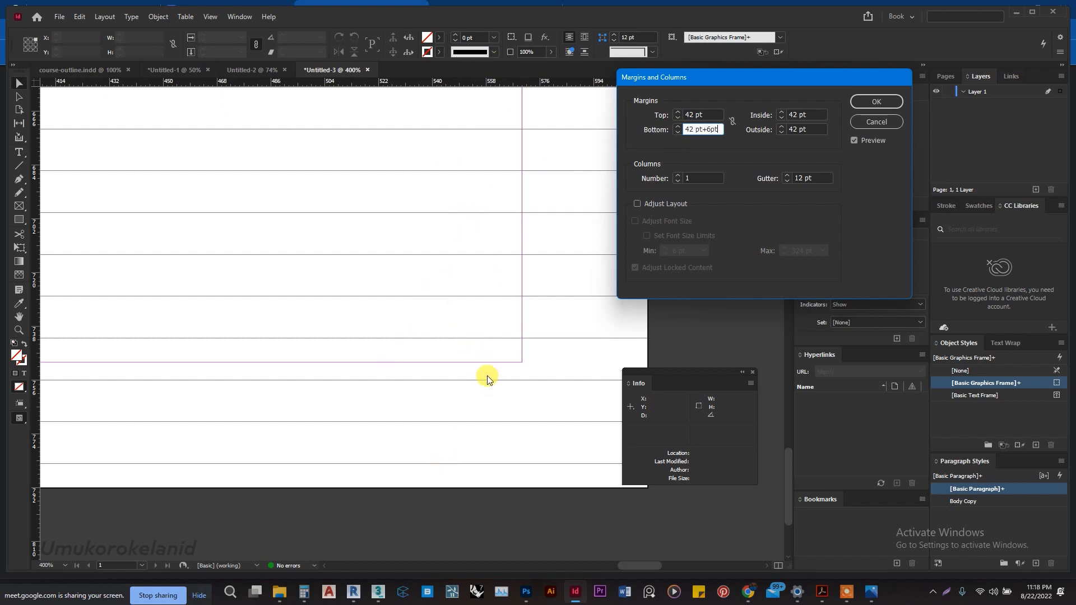
click(797, 128)
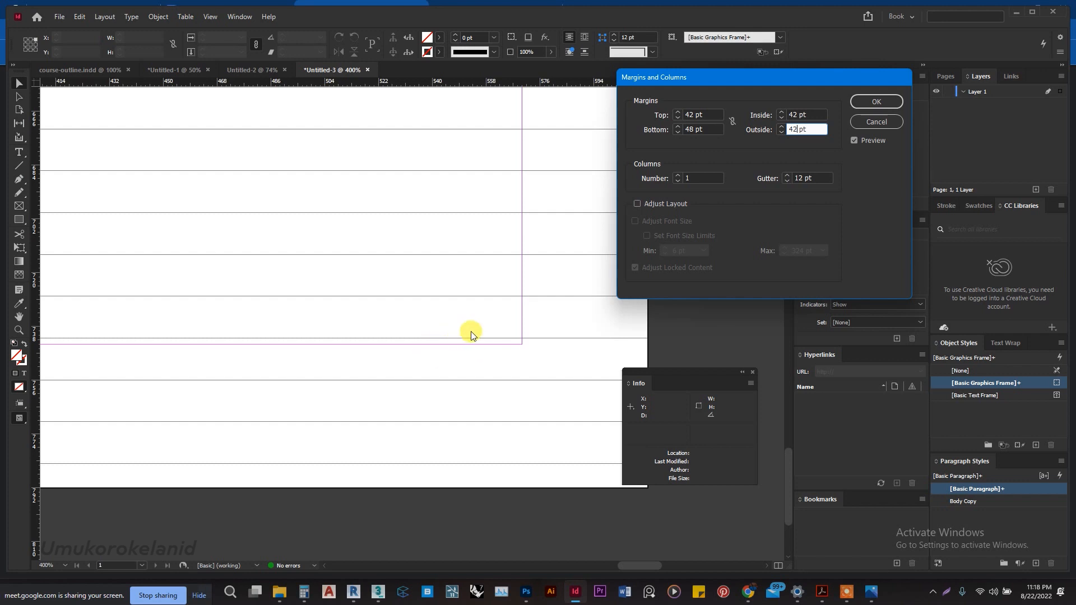
click(877, 122)
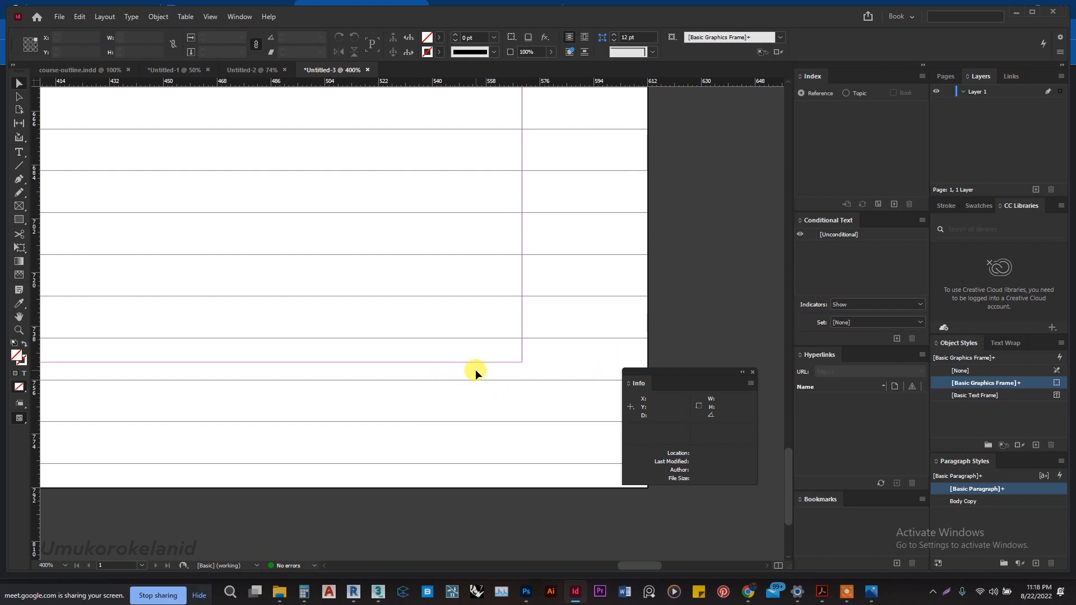
Draw a rectangle about 4 × 6 pt spanning the gap between the bottom margin and the grid line below it
scroll(449, 397, up, 4)
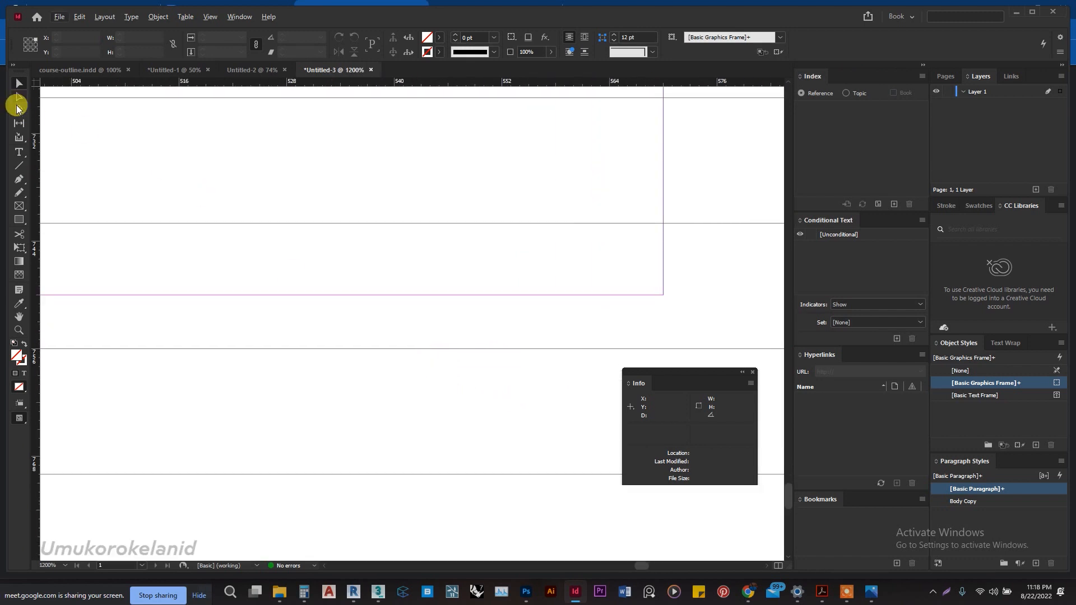
click(17, 220)
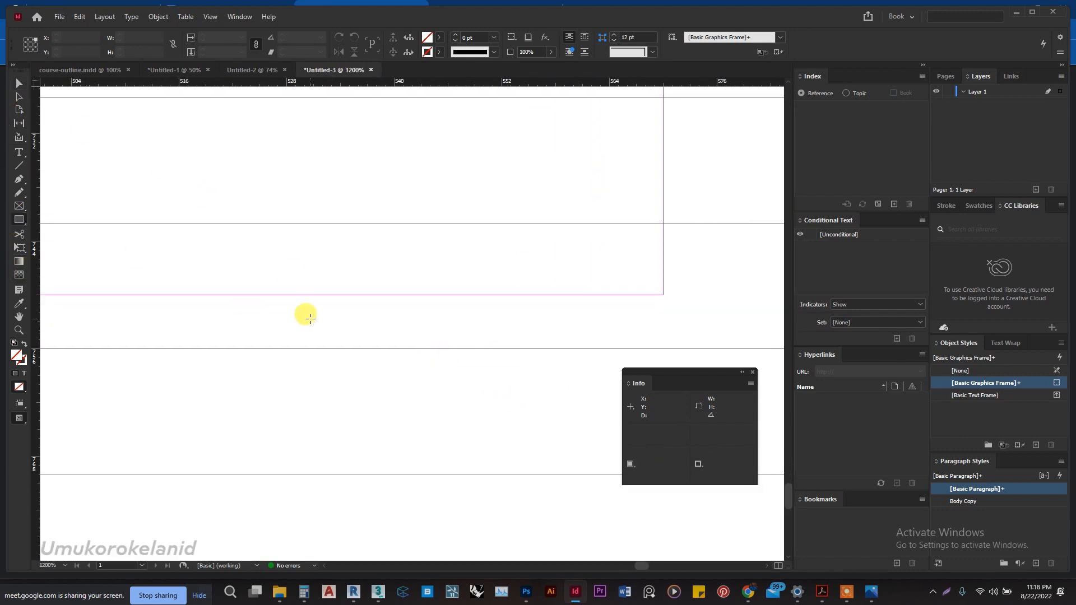
drag(311, 295, 345, 352)
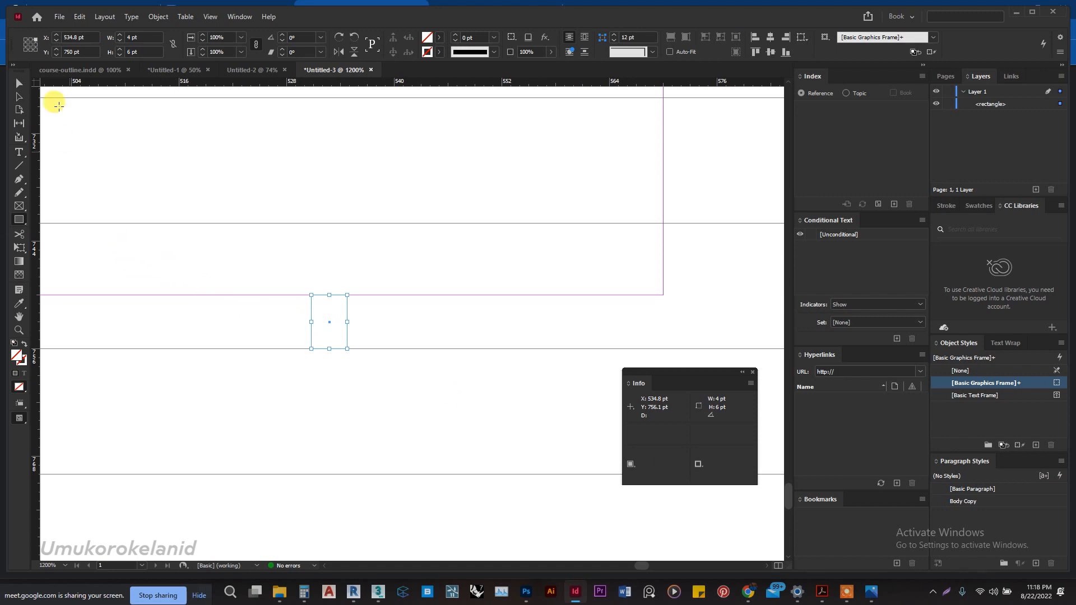
click(19, 83)
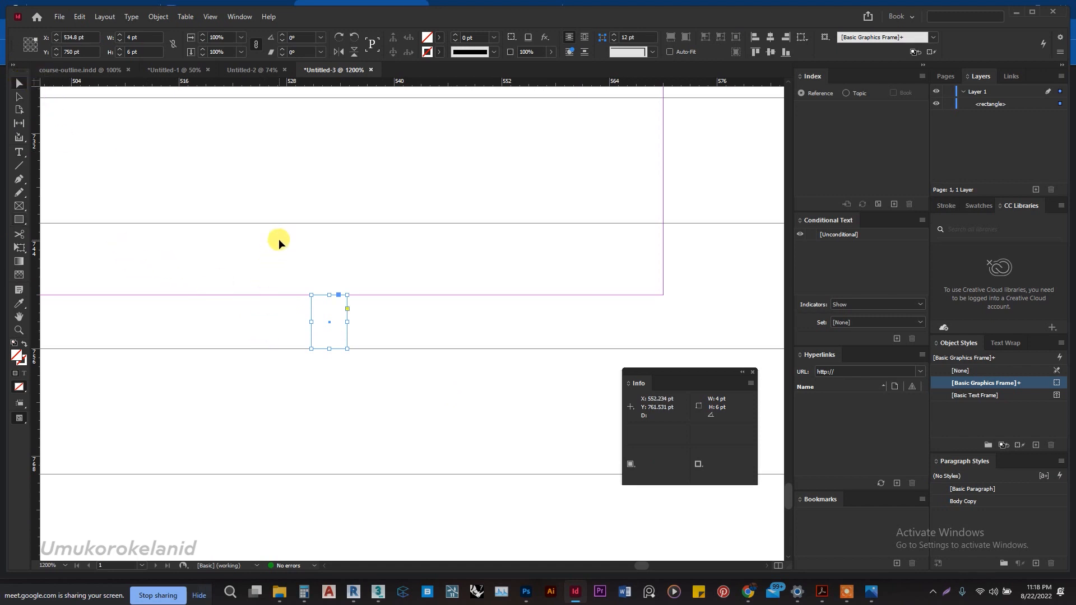
Move the measuring rectangle up to the grid line above the bottom margin and stretch it to the margin, about 8 pt high
drag(264, 254, 361, 370)
drag(329, 301, 306, 224)
drag(318, 342, 328, 297)
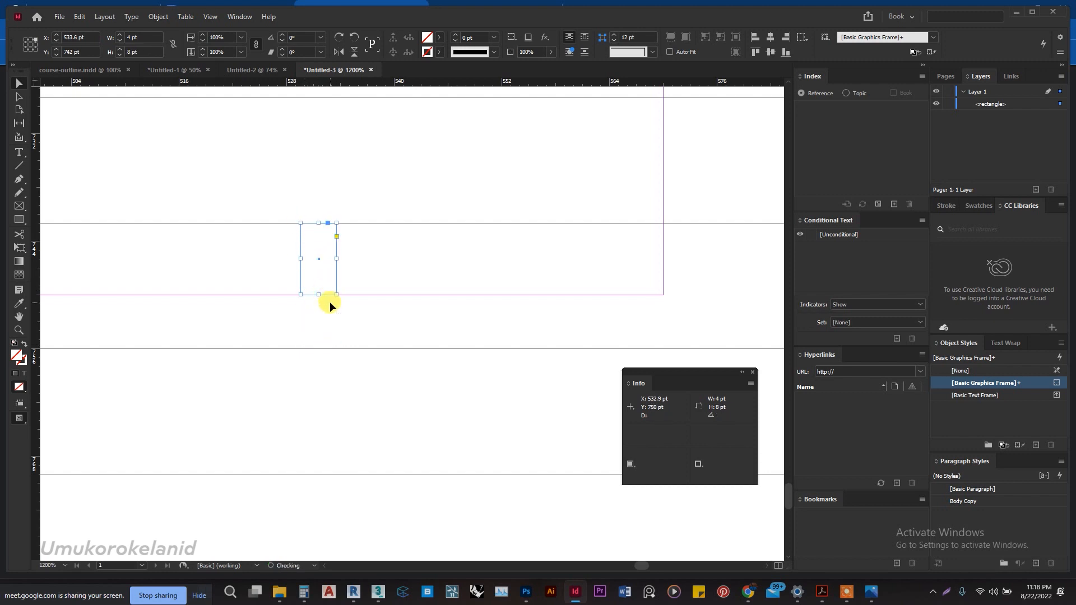
click(321, 323)
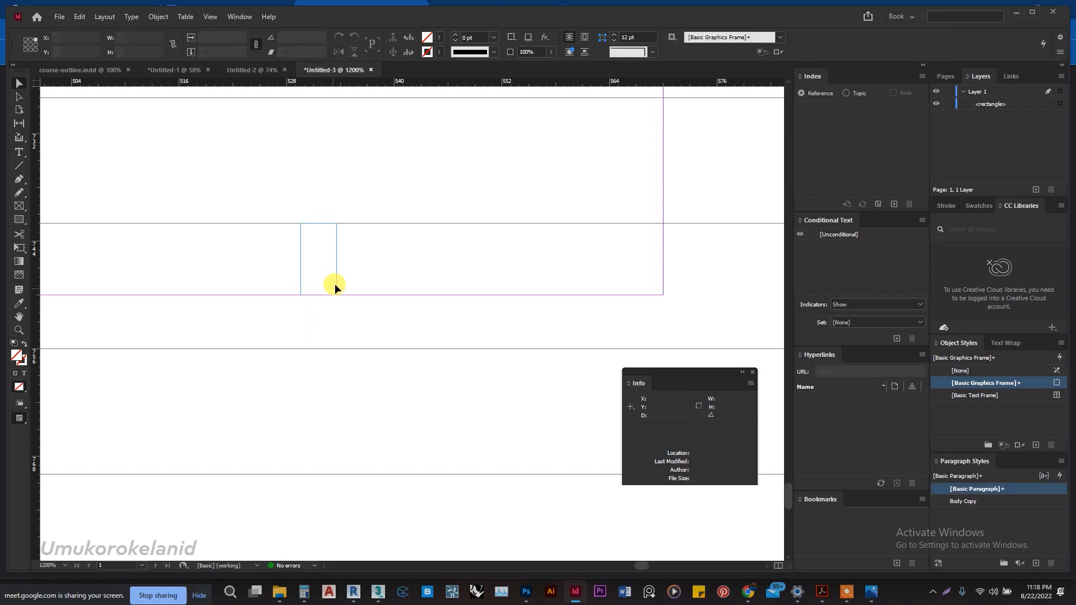
drag(271, 197, 363, 341)
scroll(363, 341, down, 3)
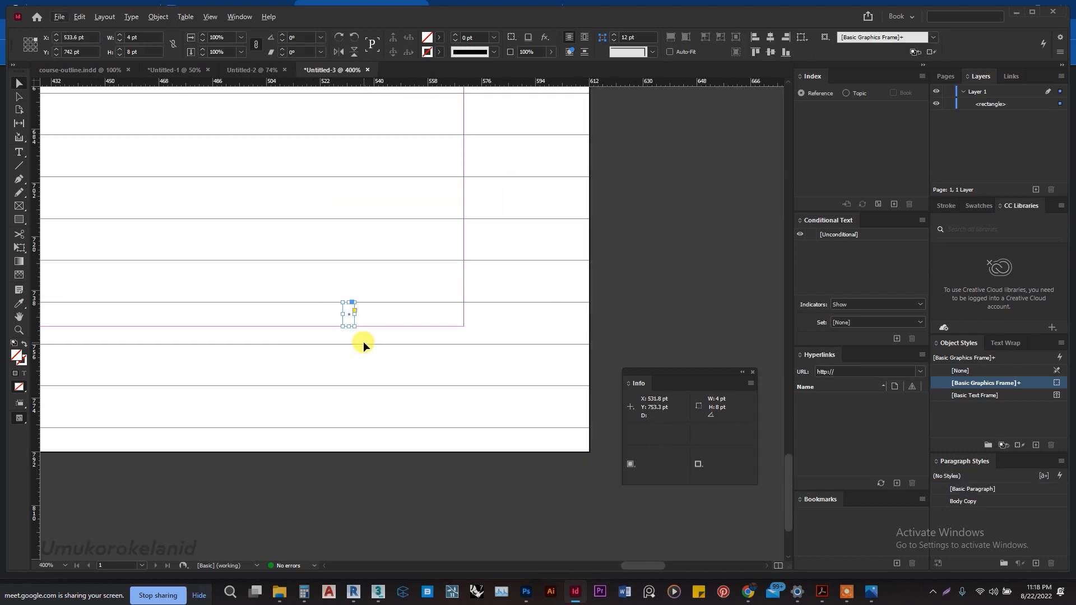
scroll(368, 327, up, 2)
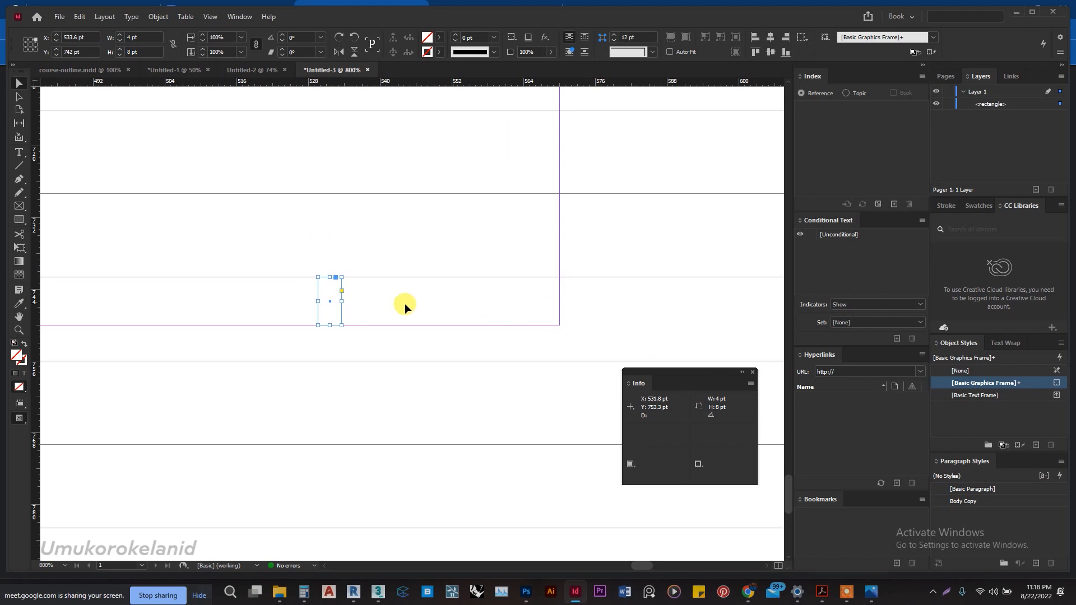
Set the bottom page margin to 42 pt + 8 pt, unlinked from the other margins
click(112, 18)
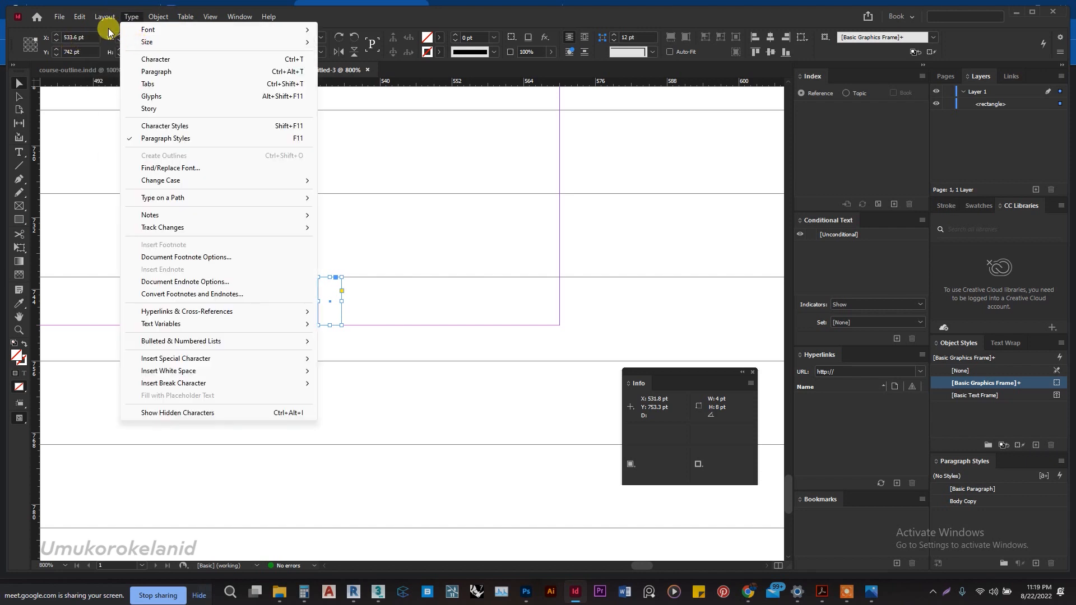
click(118, 42)
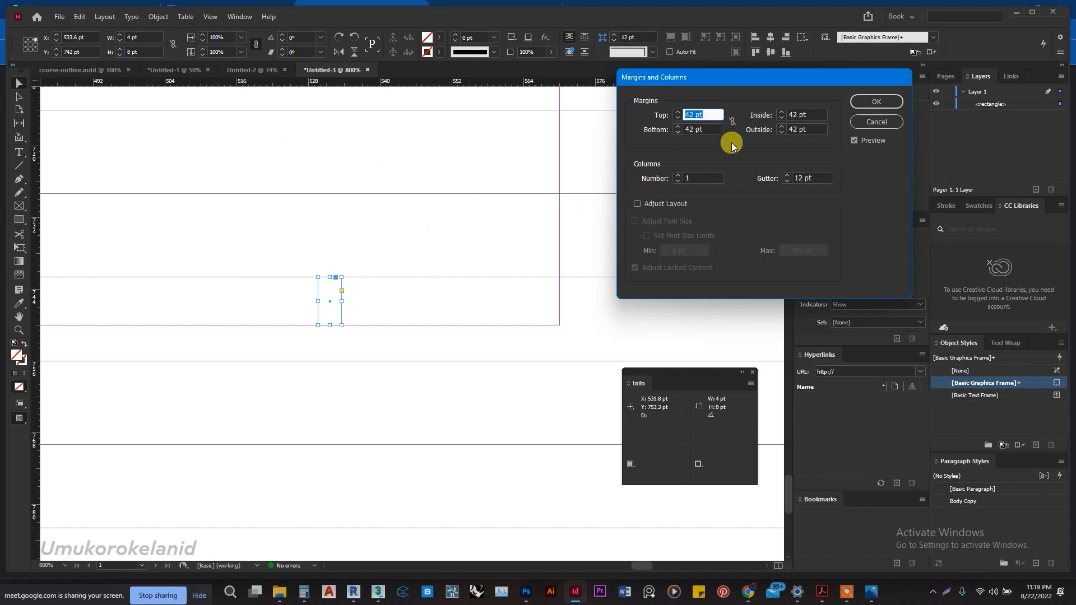
key(Tab)
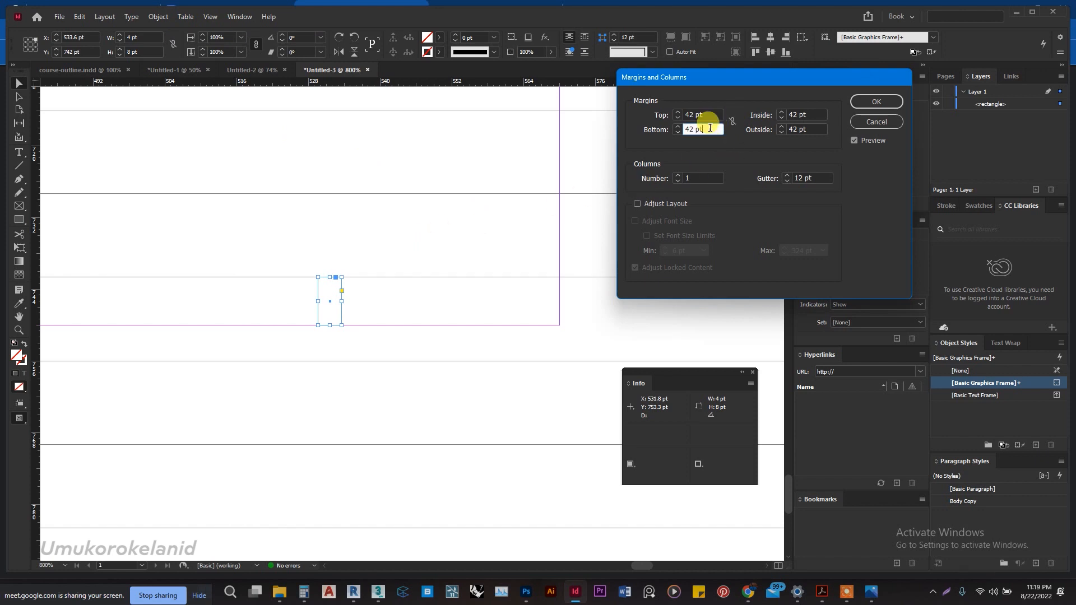
click(732, 120)
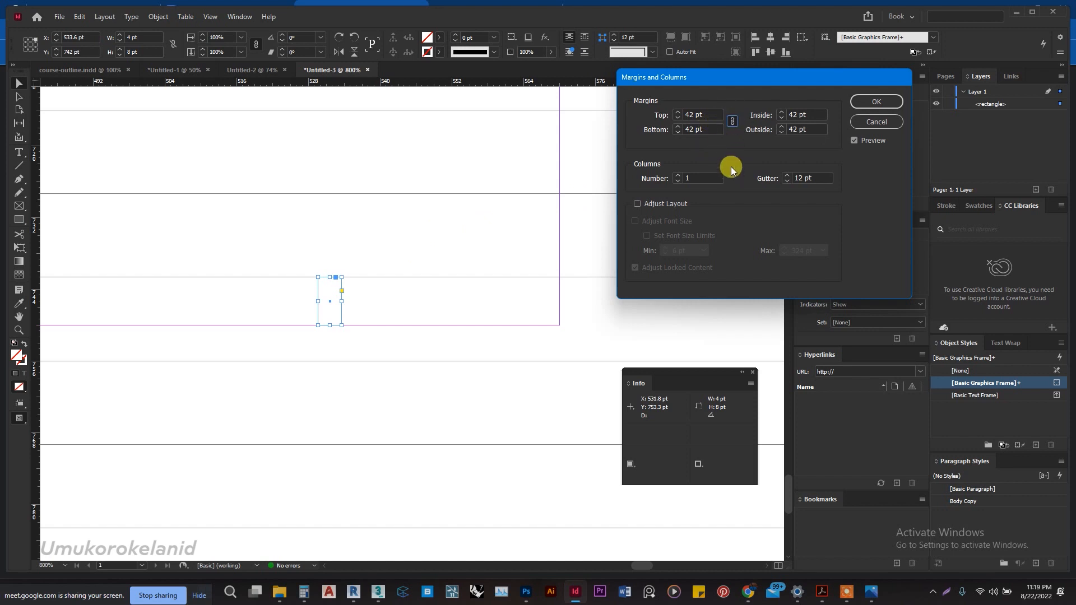
click(734, 121)
click(716, 131)
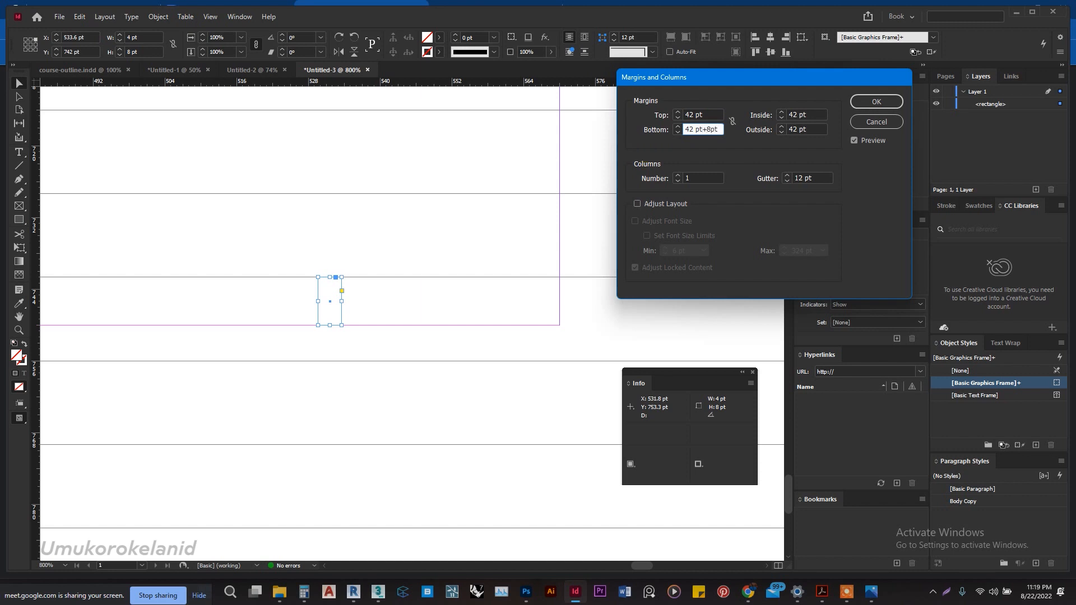
text(+8pt)
key(Return)
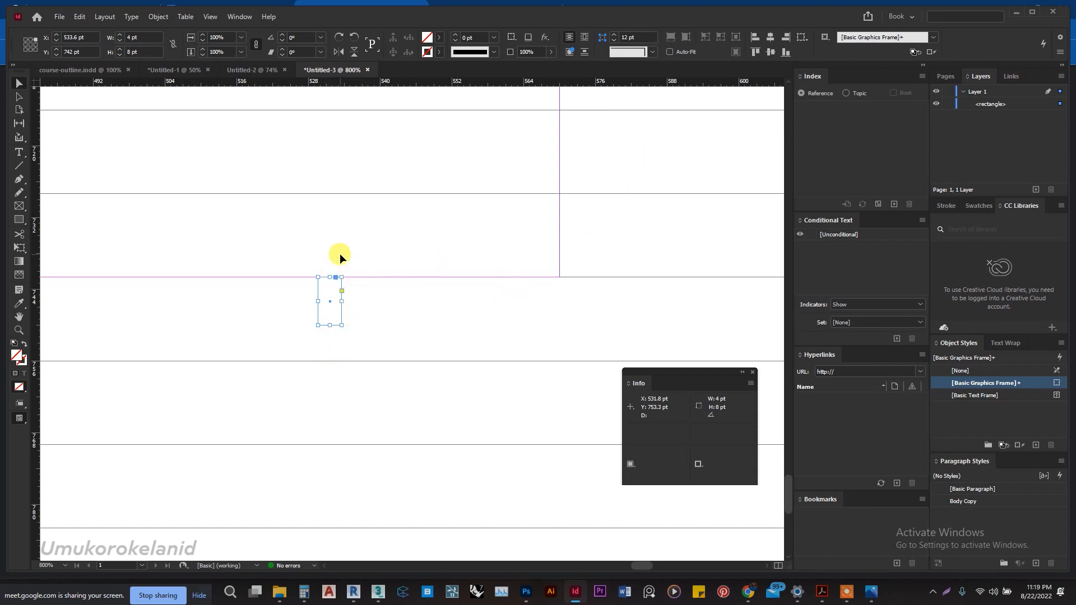
Delete the measuring rectangle below the bottom margin and close the Info panel
click(270, 227)
drag(221, 214, 438, 408)
key(Delete)
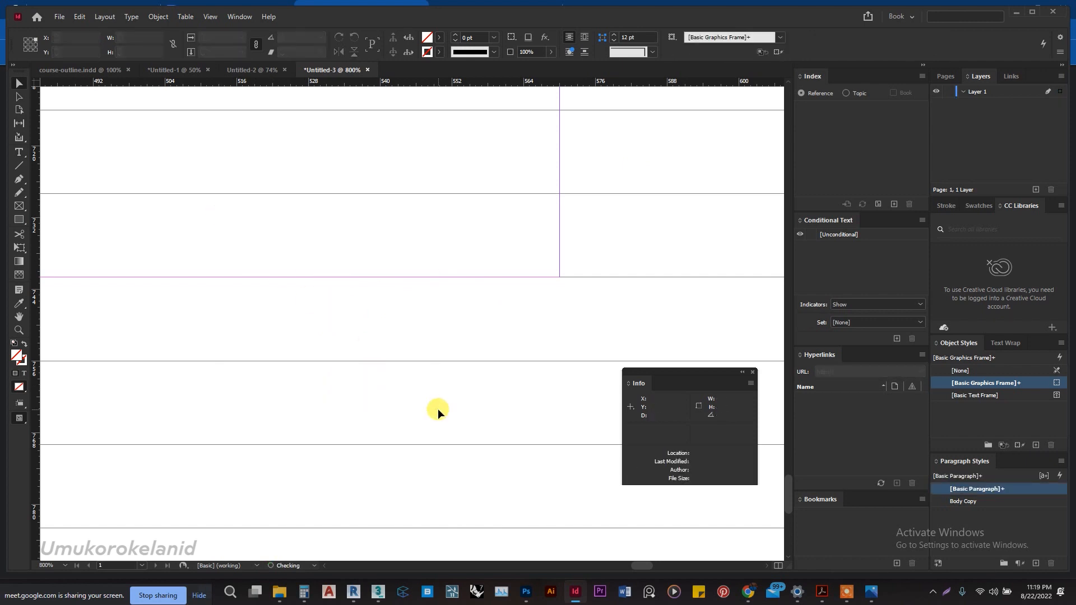
click(753, 374)
Draw a narrow rectangle about 15 × 140 pt from the top margin down ten grid intervals, near the page's right half
scroll(625, 397, down, 8)
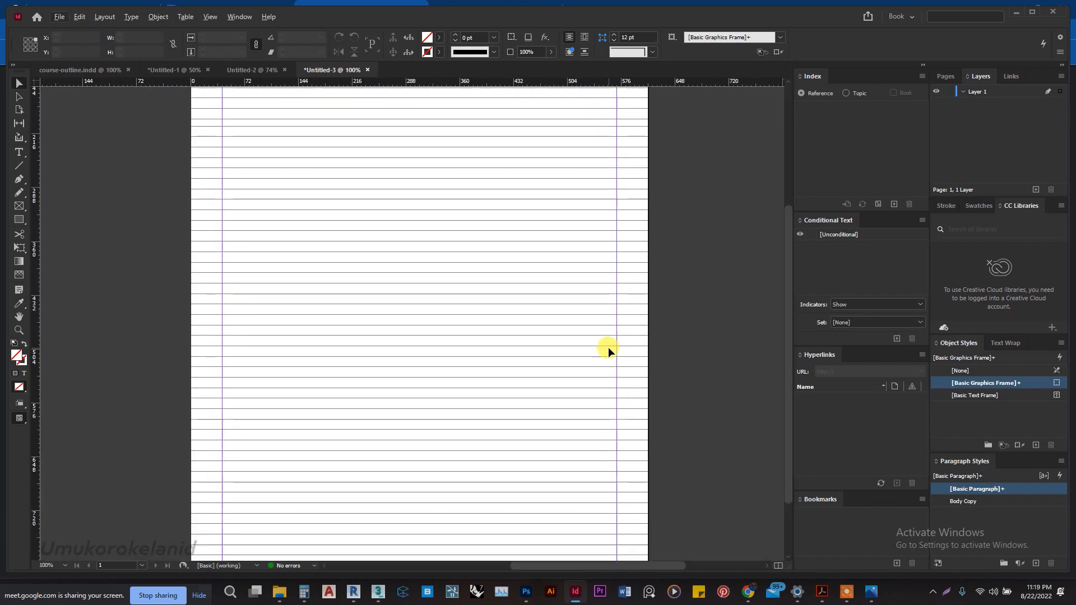
scroll(608, 347, down, 2)
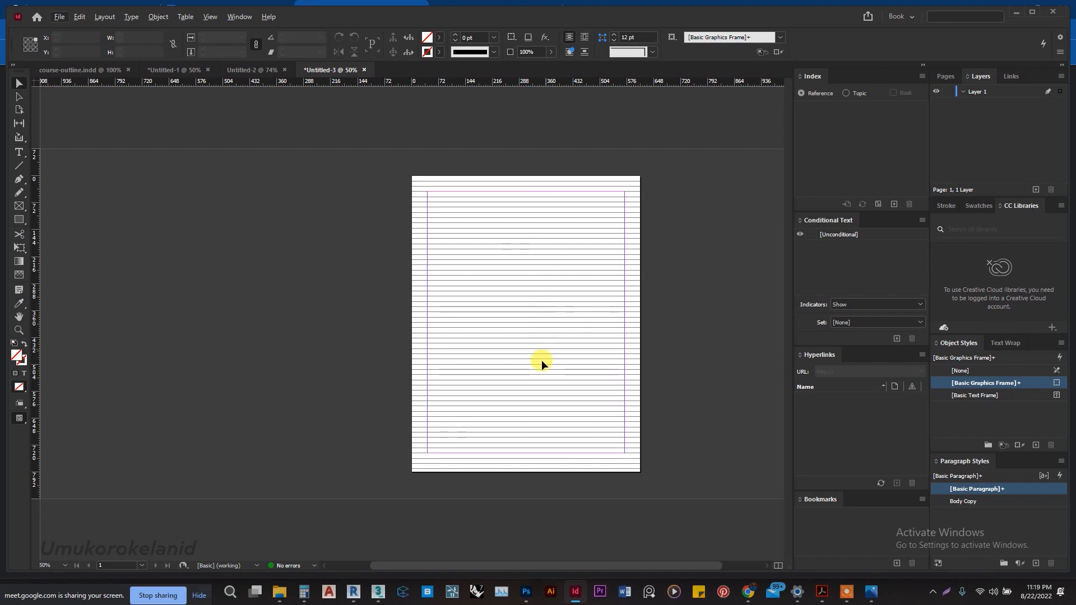
scroll(632, 215, up, 2)
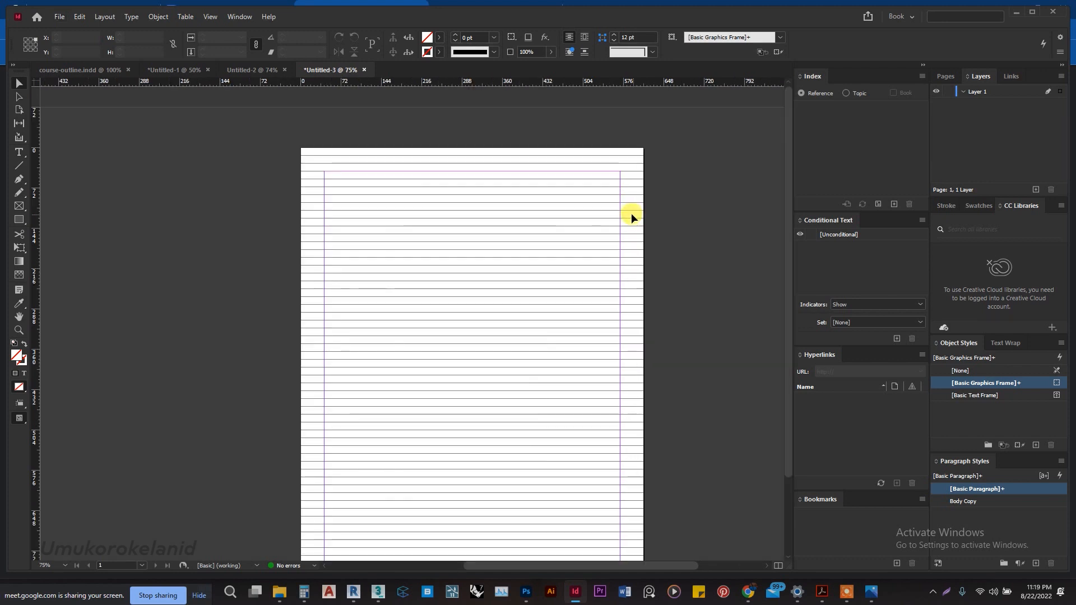
scroll(644, 218, up, 1)
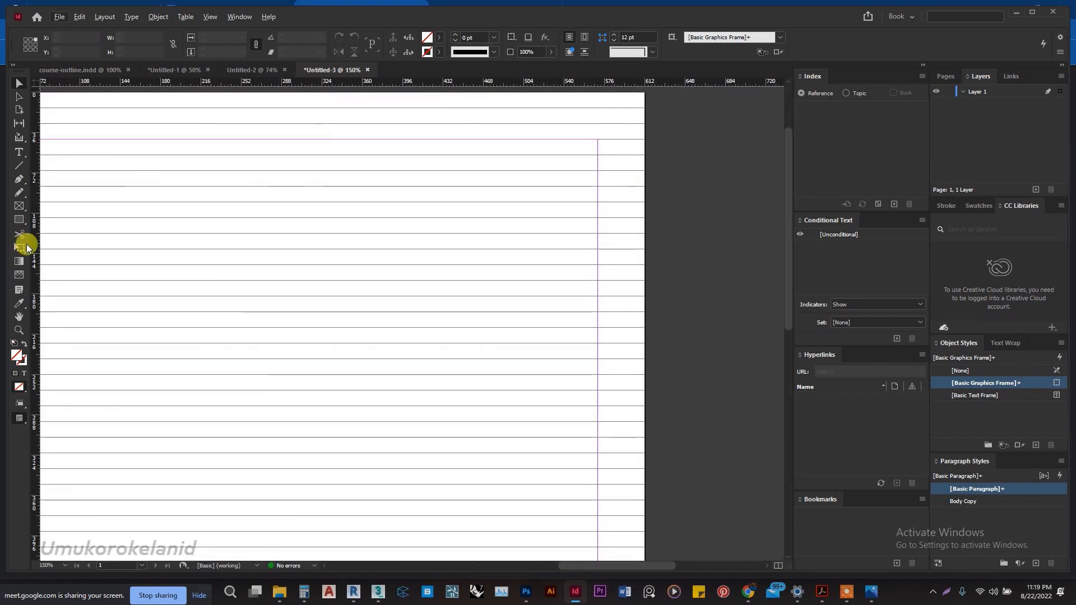
click(15, 221)
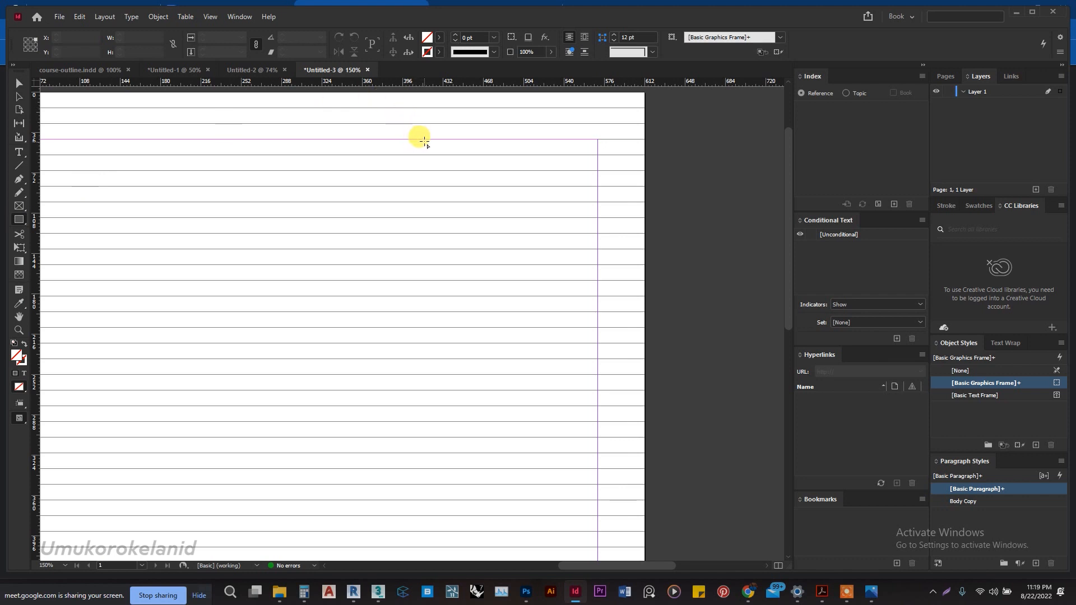
drag(426, 139, 442, 296)
click(18, 85)
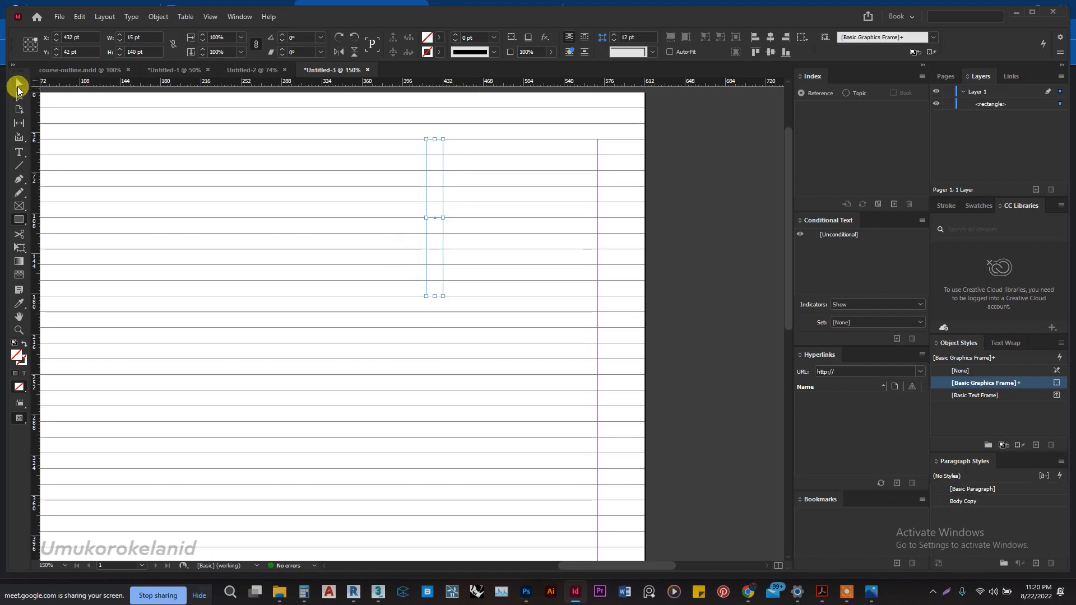
Apply a solid black (000000) stroke to the narrow rectangle
click(428, 52)
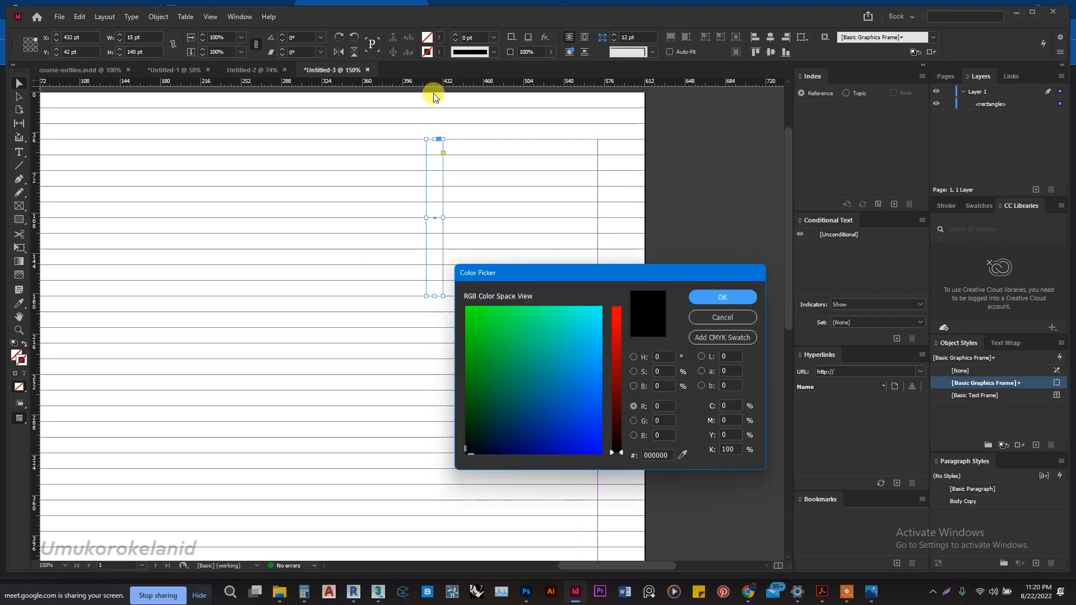
click(634, 357)
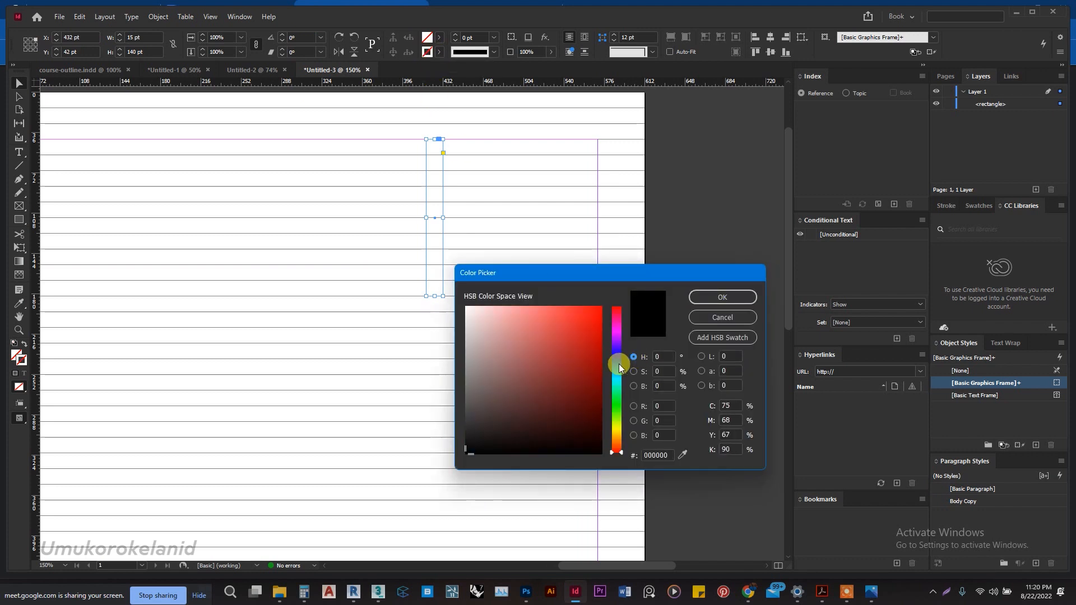
click(741, 301)
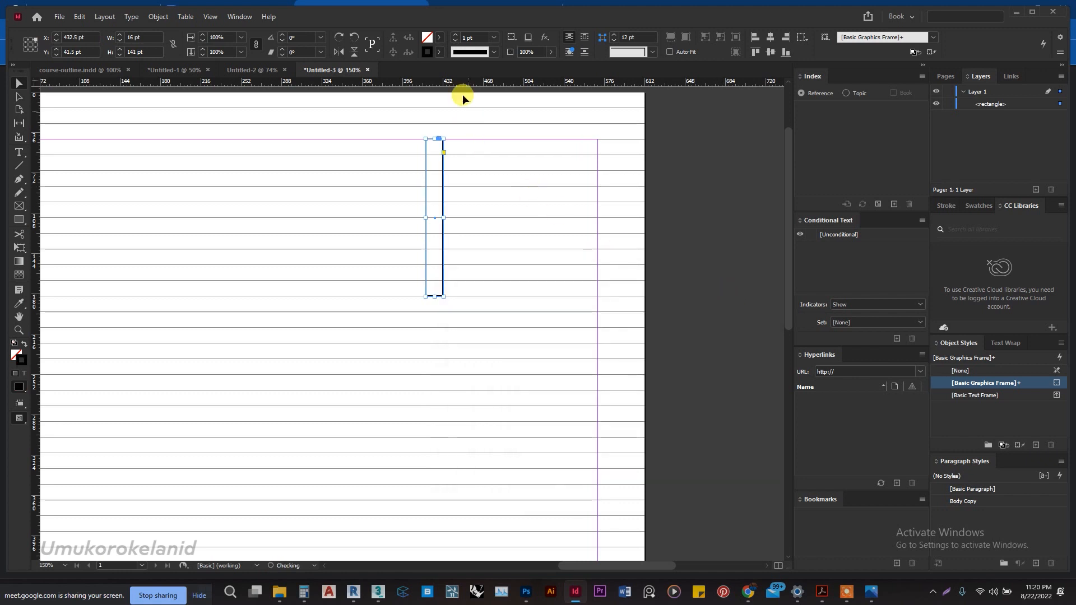
click(480, 184)
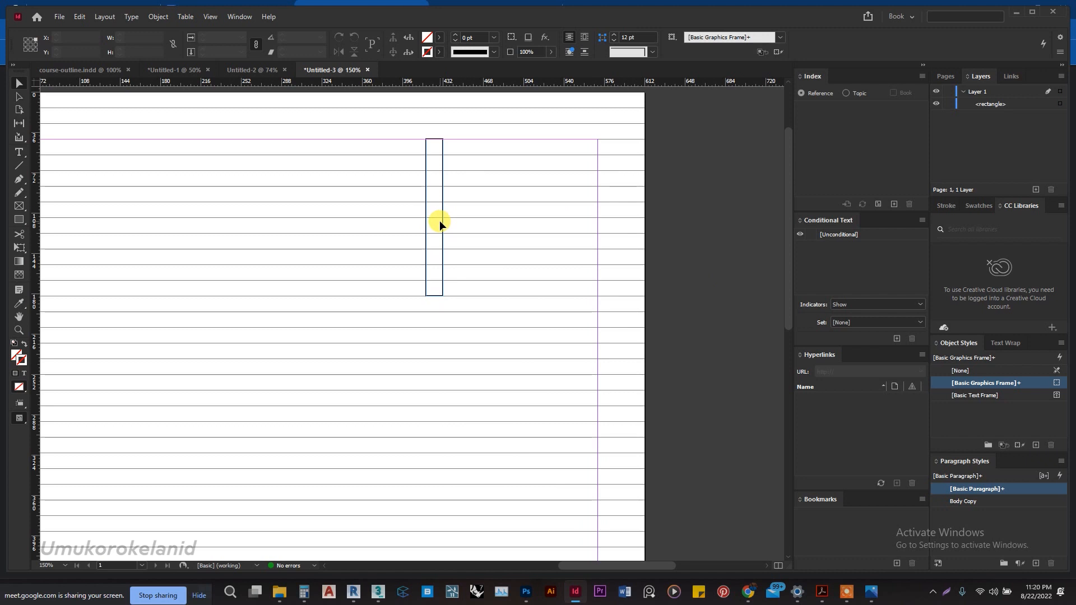
Duplicate the narrow rectangle directly below the original, about 140 pt further down the page
click(444, 153)
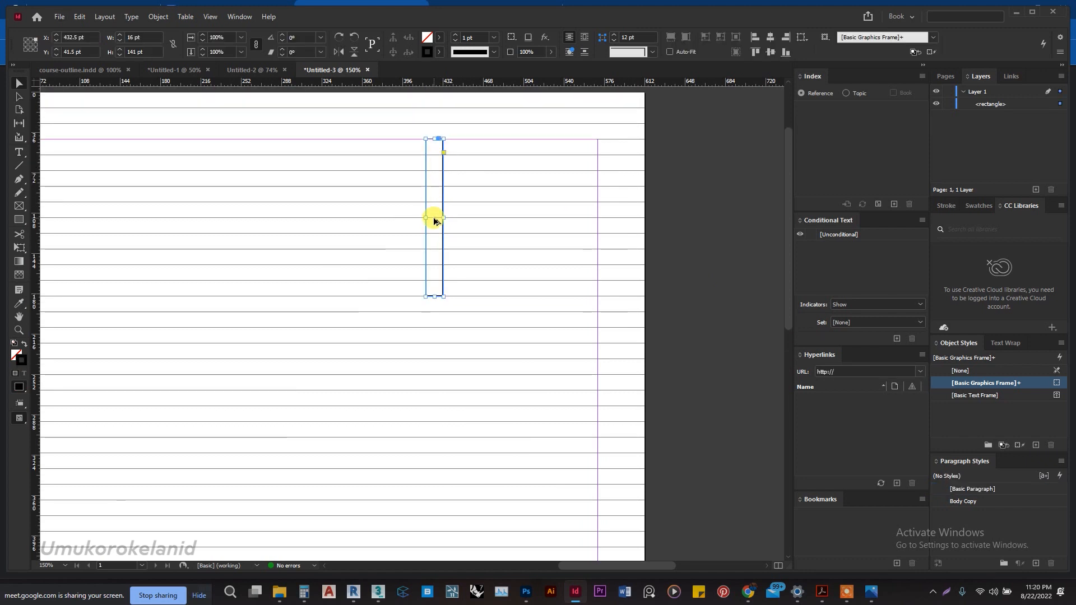
drag(435, 220, 454, 376)
scroll(449, 352, down, 5)
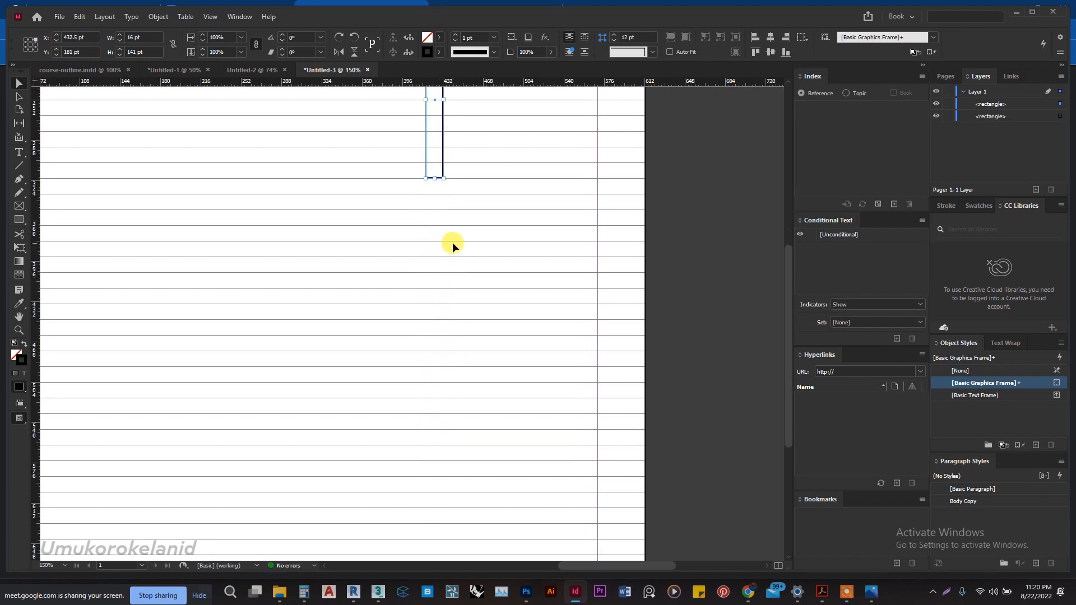
Duplicate the narrow rectangle three more times, stacking each copy directly below the last until the column reaches the bottom margin
drag(438, 101, 439, 261)
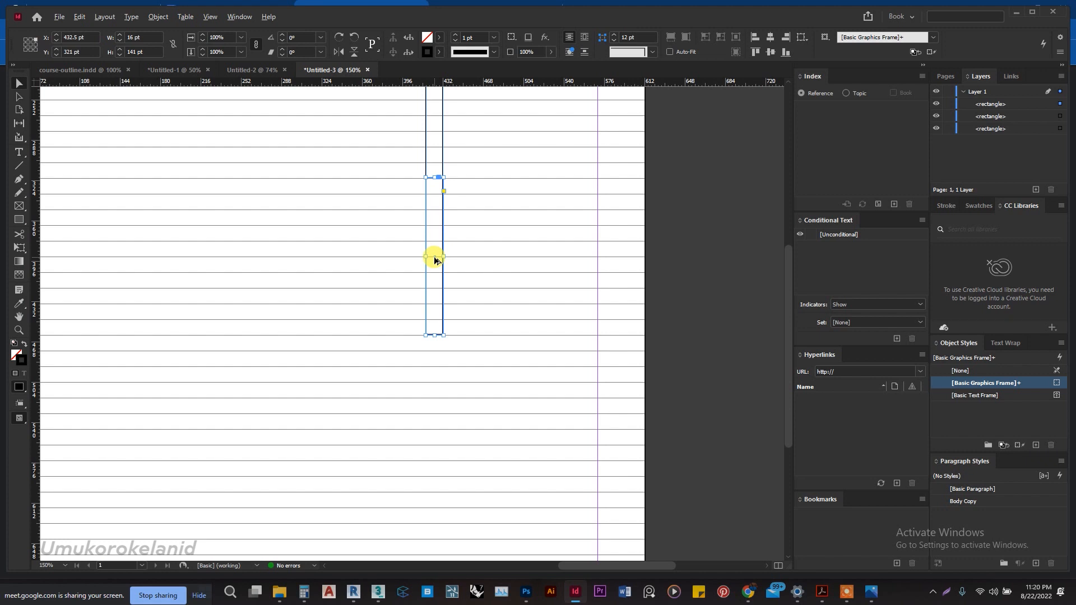
drag(440, 259, 436, 413)
scroll(454, 264, down, 4)
scroll(454, 263, down, 2)
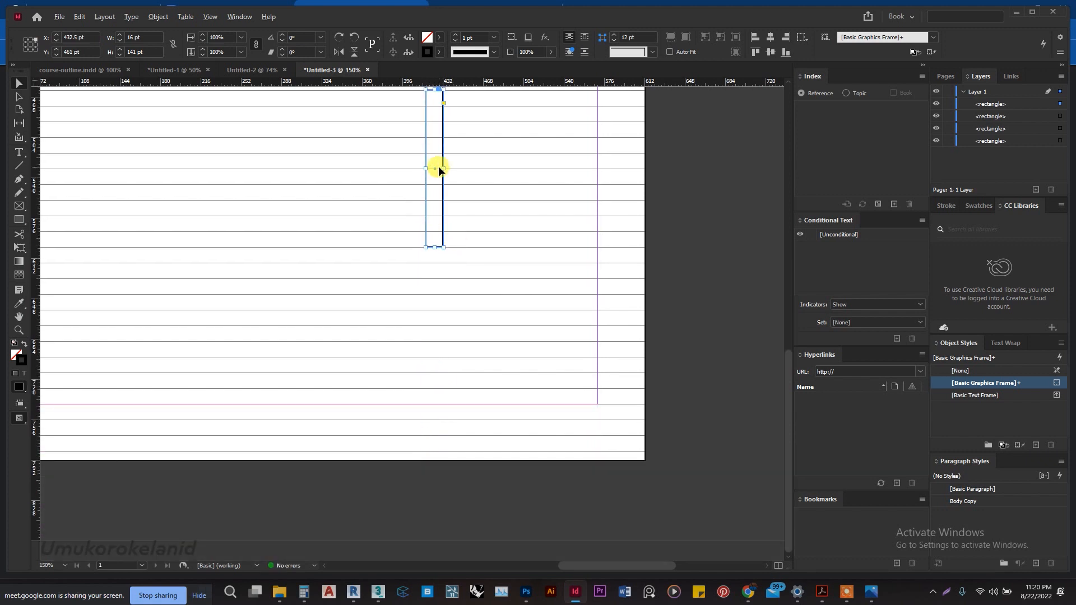
drag(435, 170, 436, 323)
click(468, 283)
Delete the whole column of five stacked rectangles from the page
scroll(450, 259, up, 3)
scroll(450, 259, up, 12)
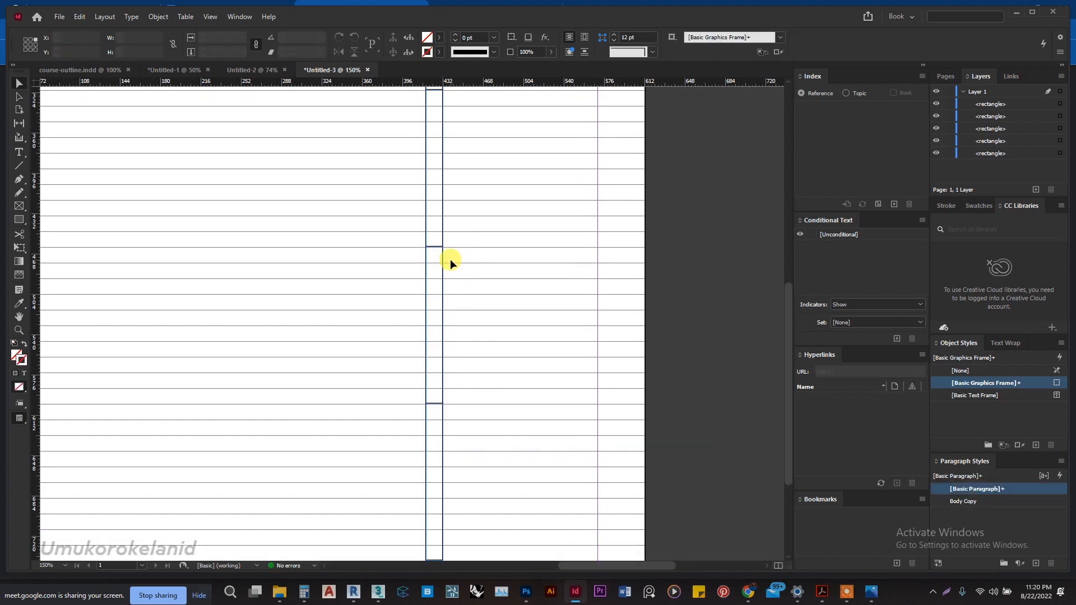
scroll(450, 246, down, 3)
scroll(445, 216, up, 1)
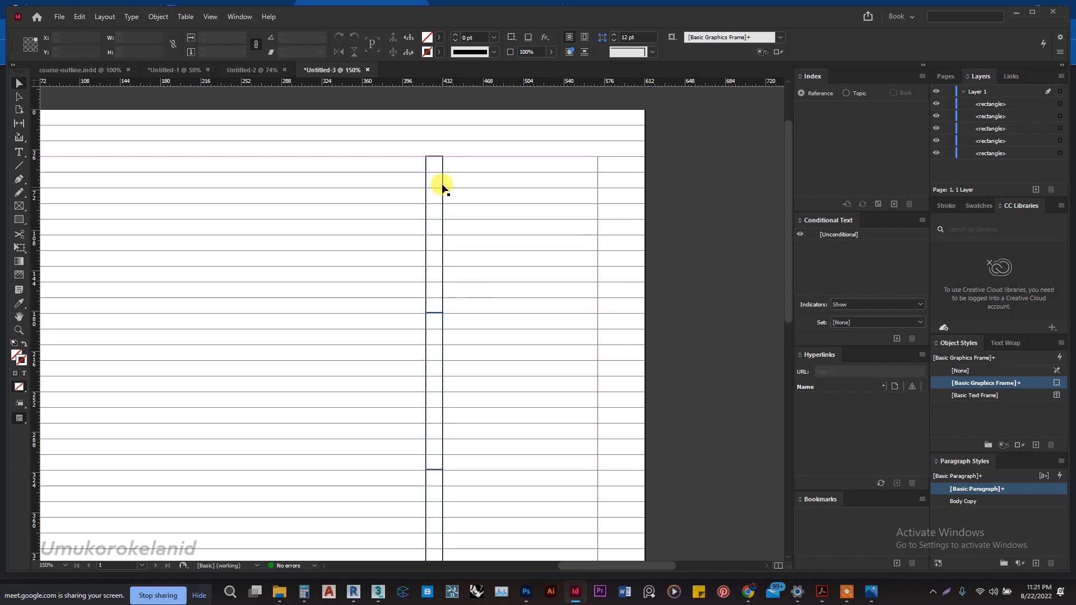
scroll(453, 179, down, 2)
scroll(456, 179, down, 1)
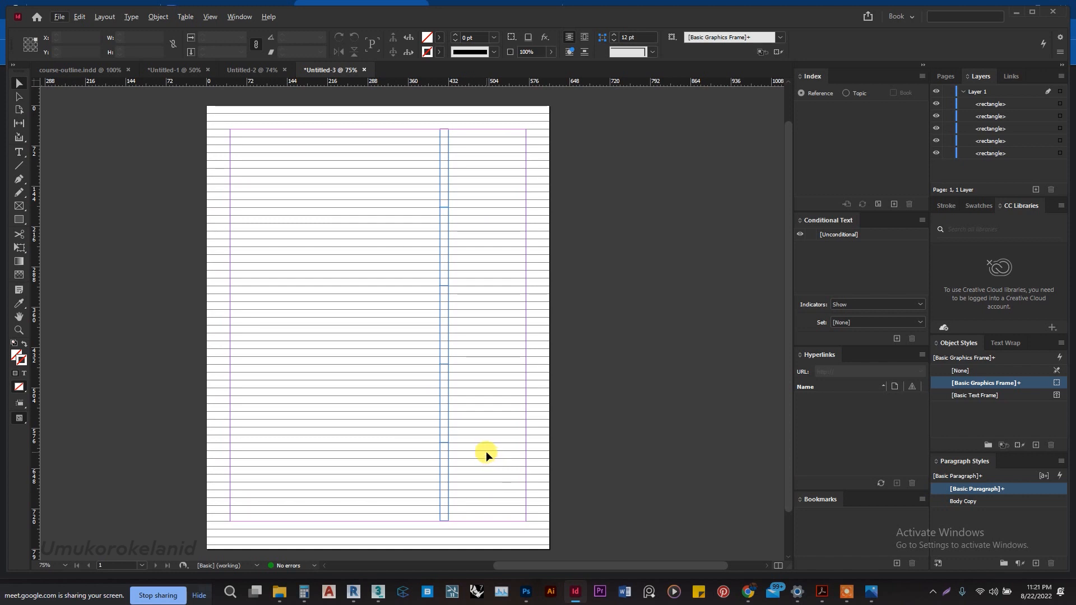
drag(474, 541, 378, 126)
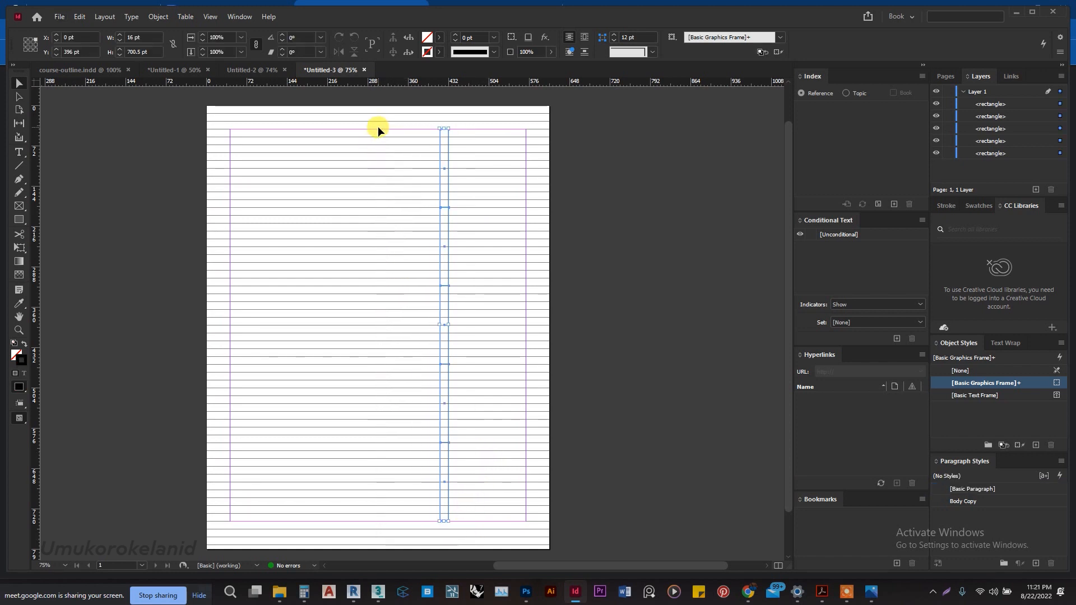
key(Delete)
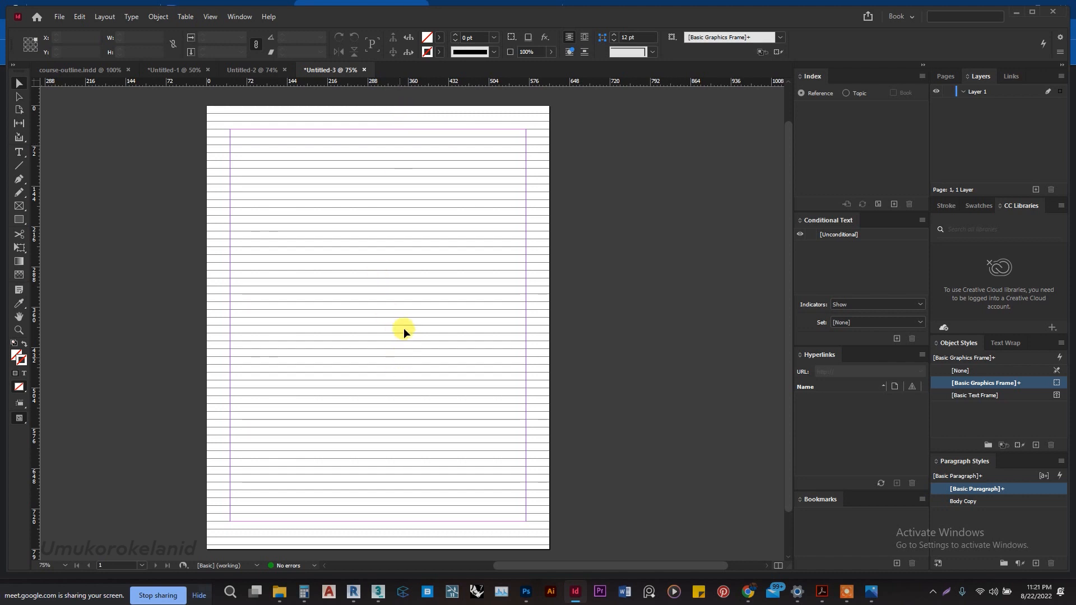
Start creating guides for the page and set the row gutter to 14 pt
click(104, 16)
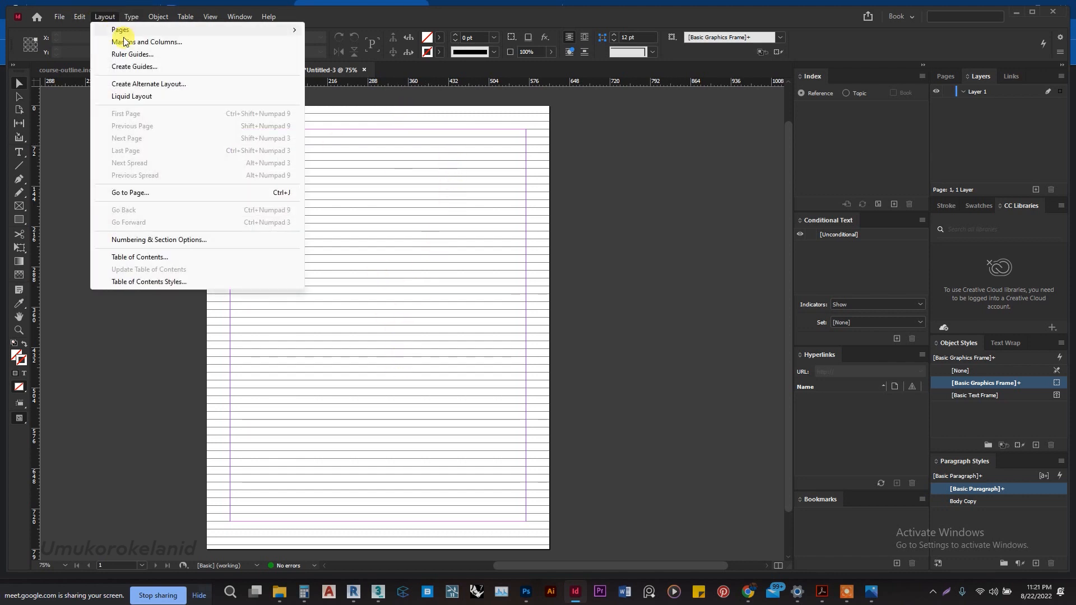
click(104, 67)
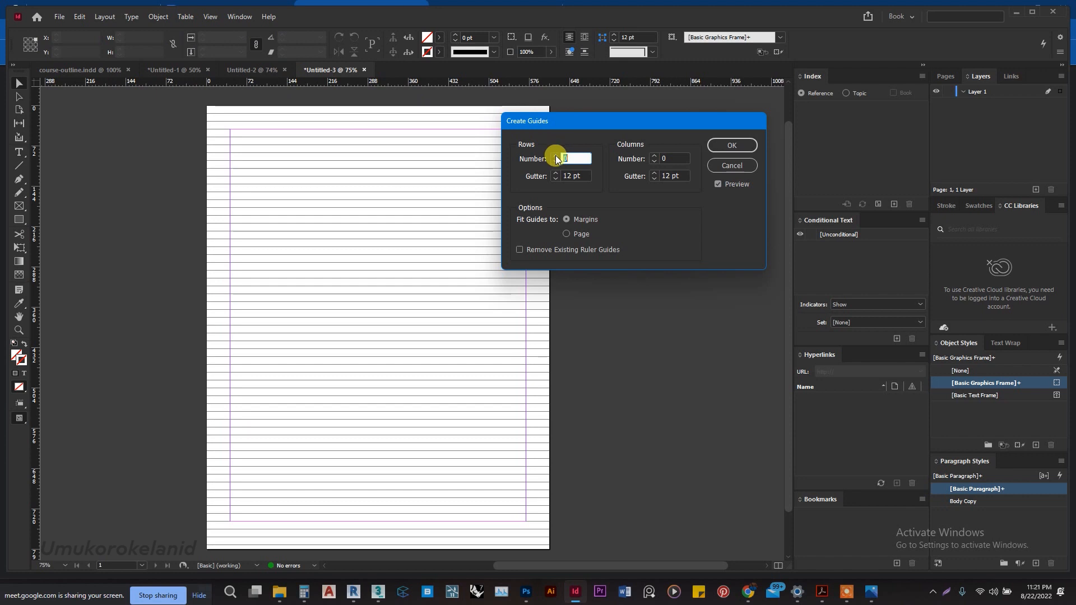
drag(579, 125, 640, 109)
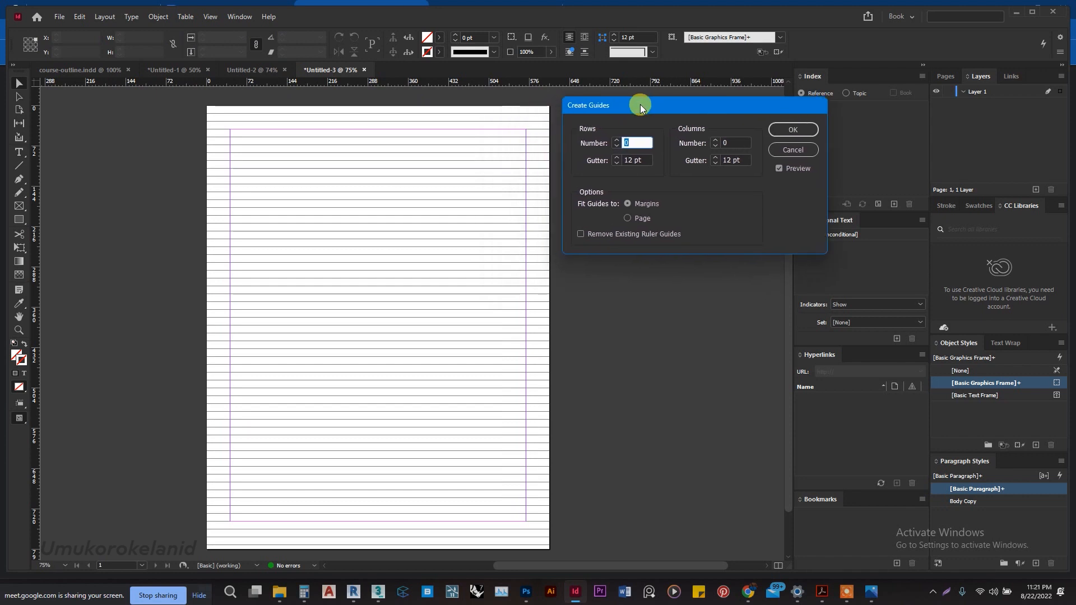
double_click(650, 161)
triple_click(648, 161)
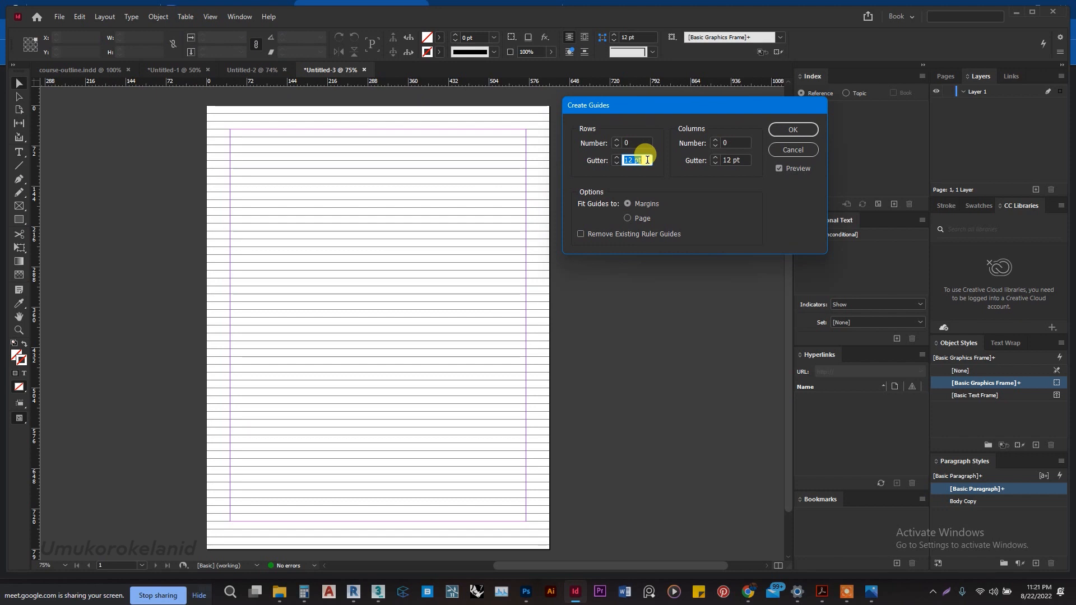
text(14)
Set the number of guide rows to 8, fitted to the margins, and create the guides
double_click(644, 141)
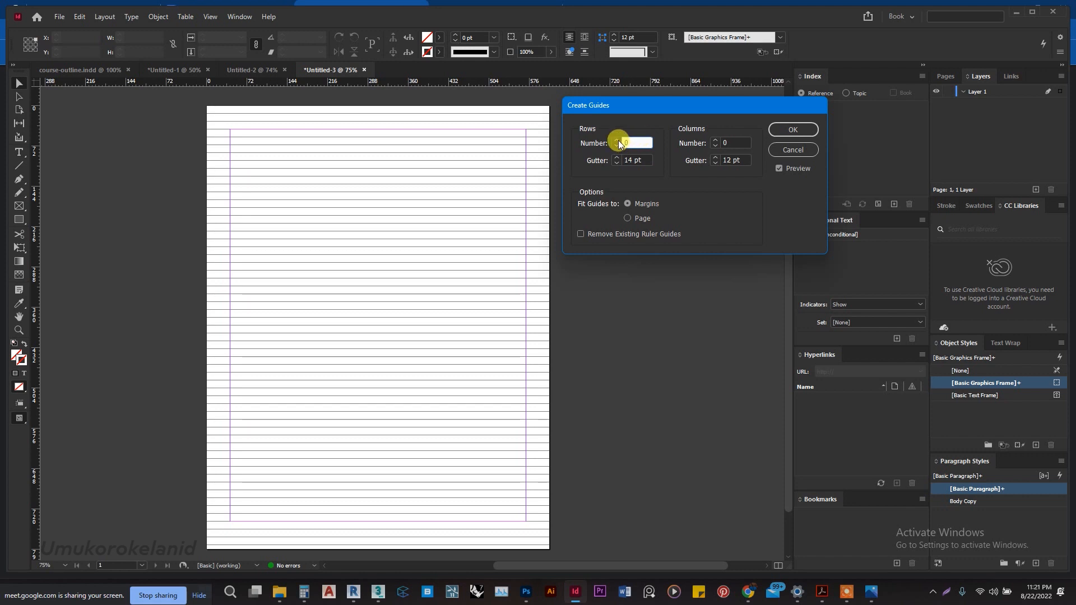
click(618, 141)
click(618, 142)
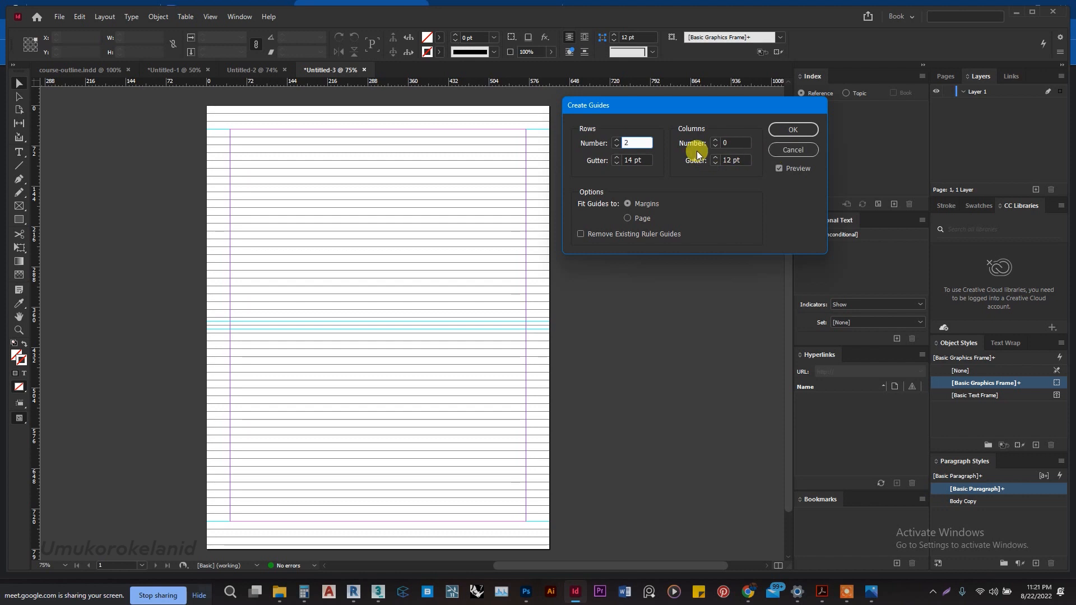
click(618, 141)
click(618, 141)
click(618, 141)
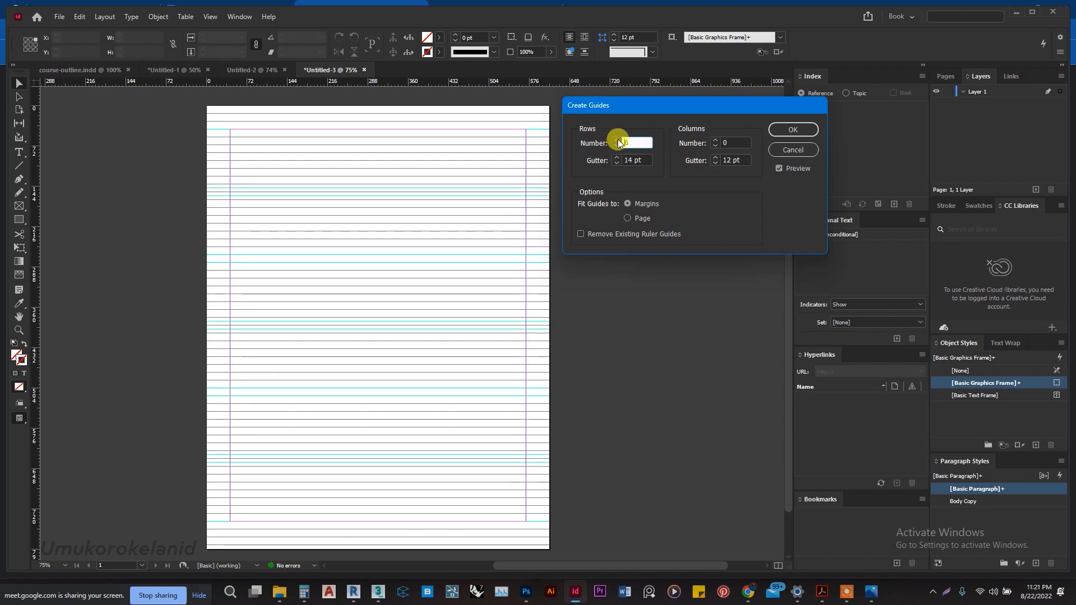
click(618, 141)
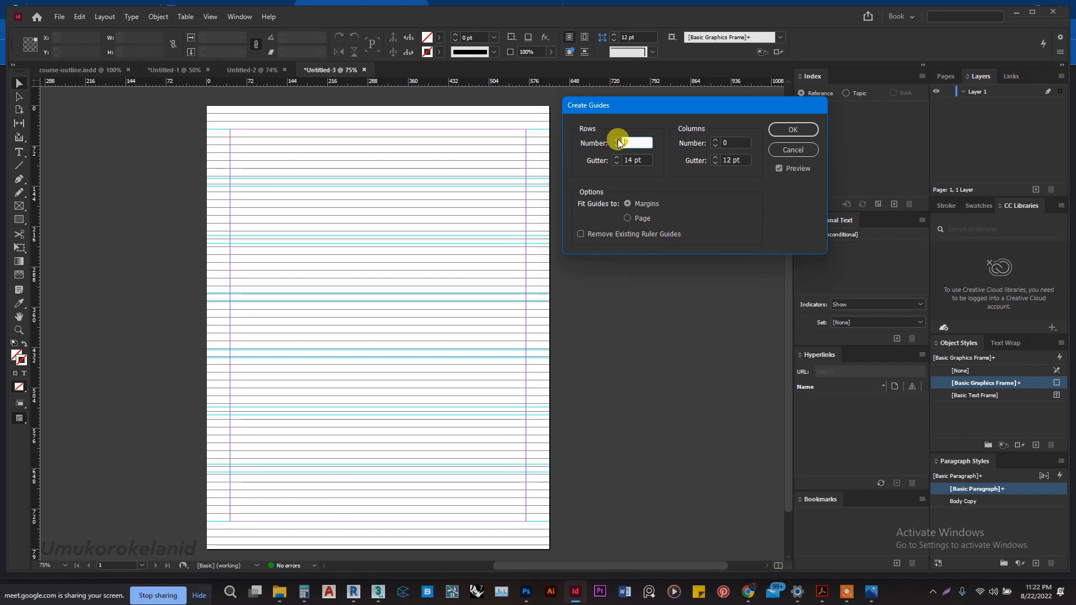
click(619, 139)
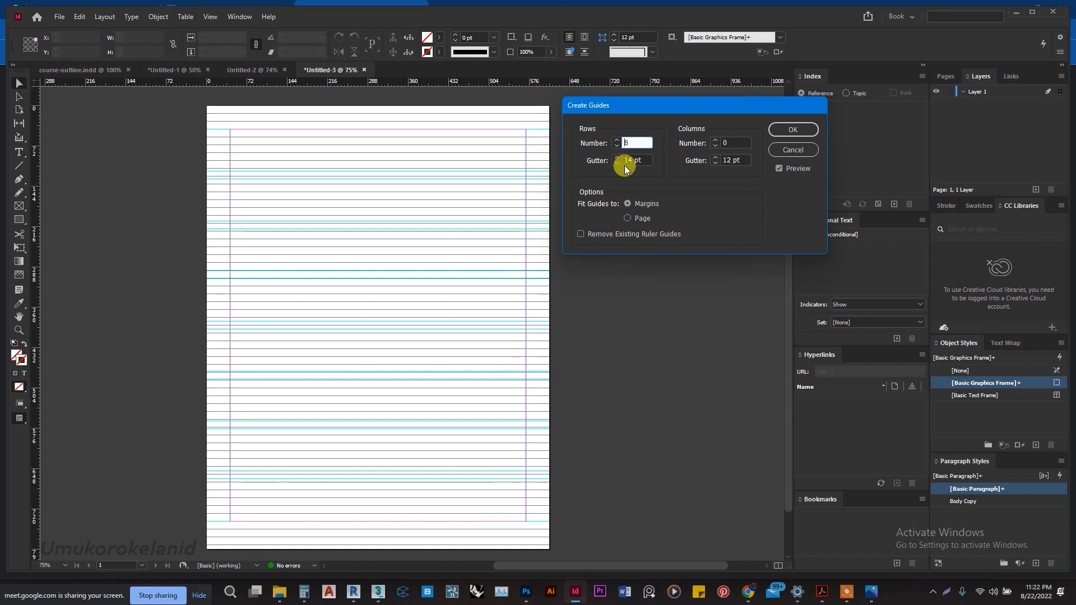
click(790, 131)
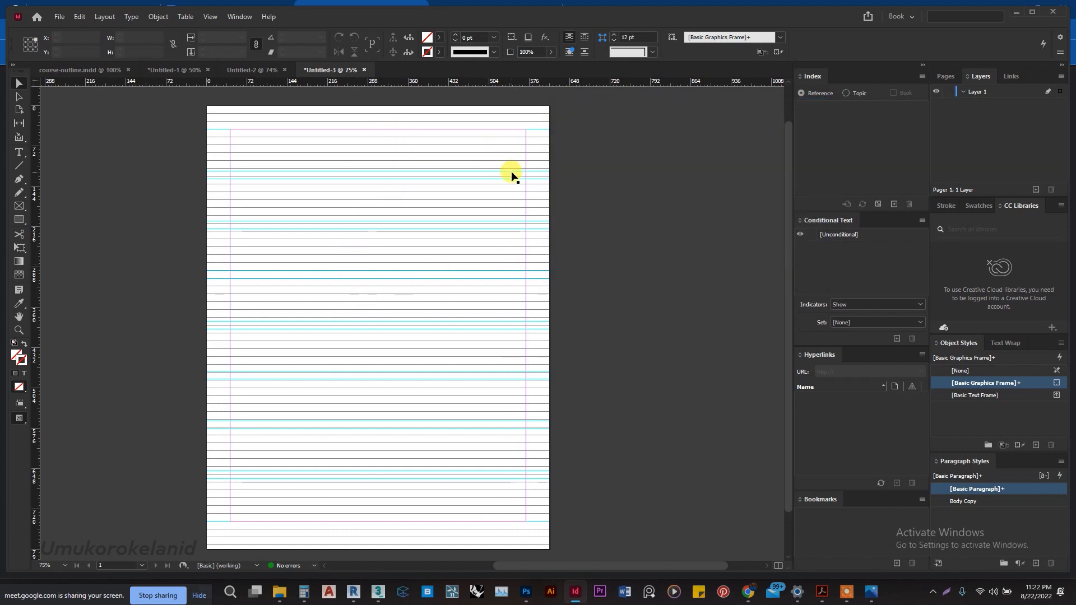
Compare the new row guides with the baseline grid lines near the page's right margin
key(ctrl+2)
scroll(511, 176, up, 1)
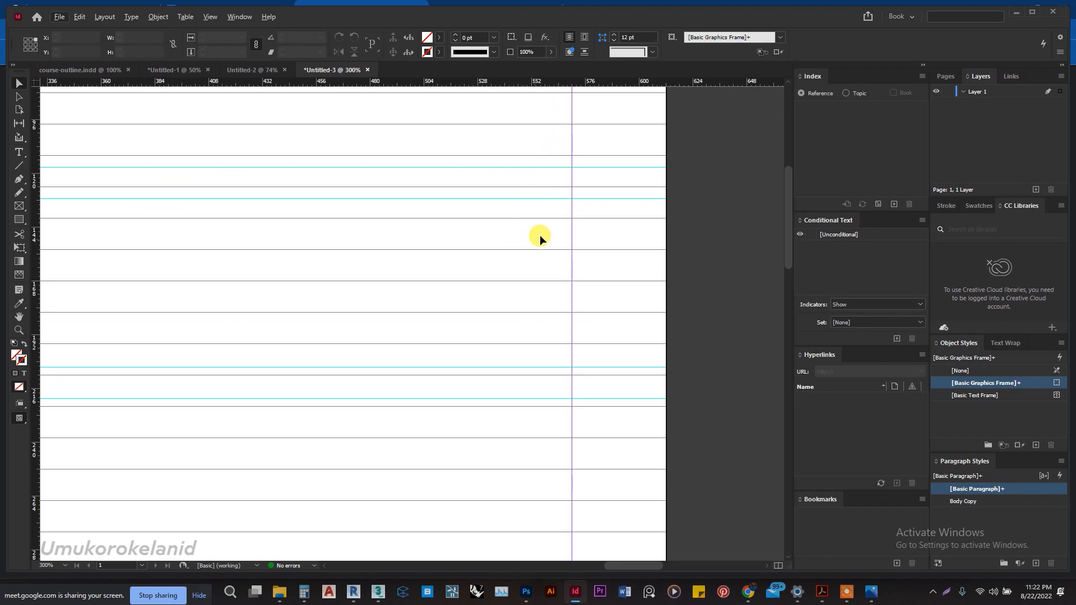
scroll(560, 194, down, 4)
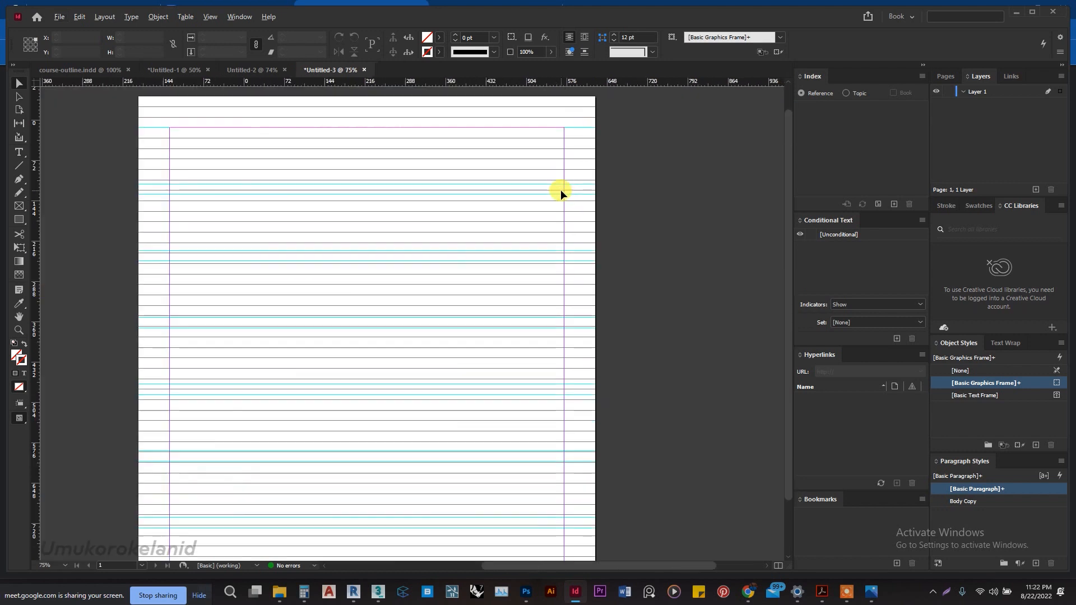